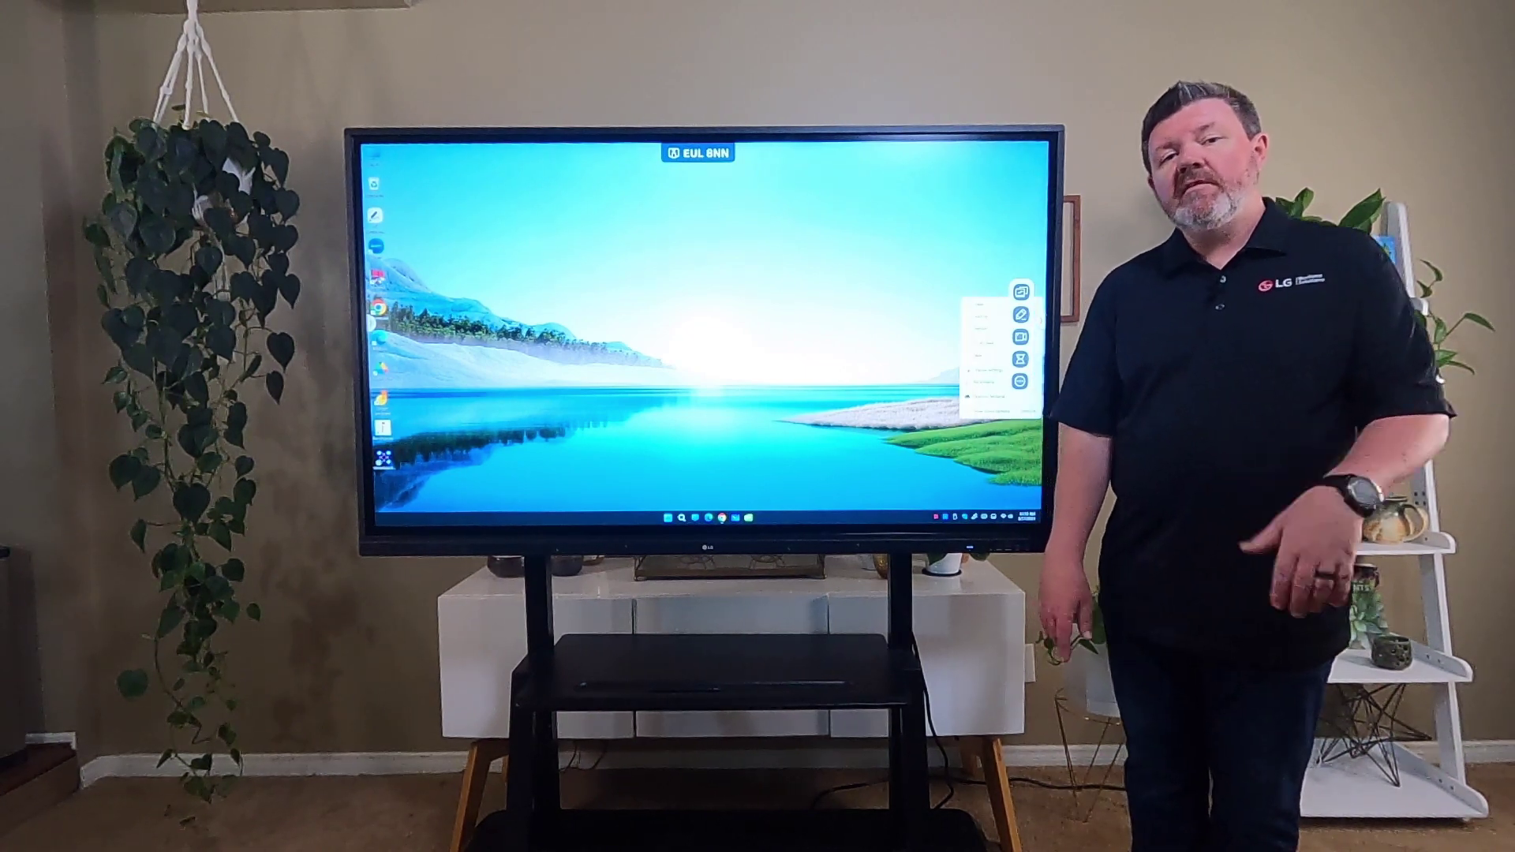
- Launch Chrome and open the 'Chat GPT - Friend or Foe?' space to its empty Board 1
click(723, 517)
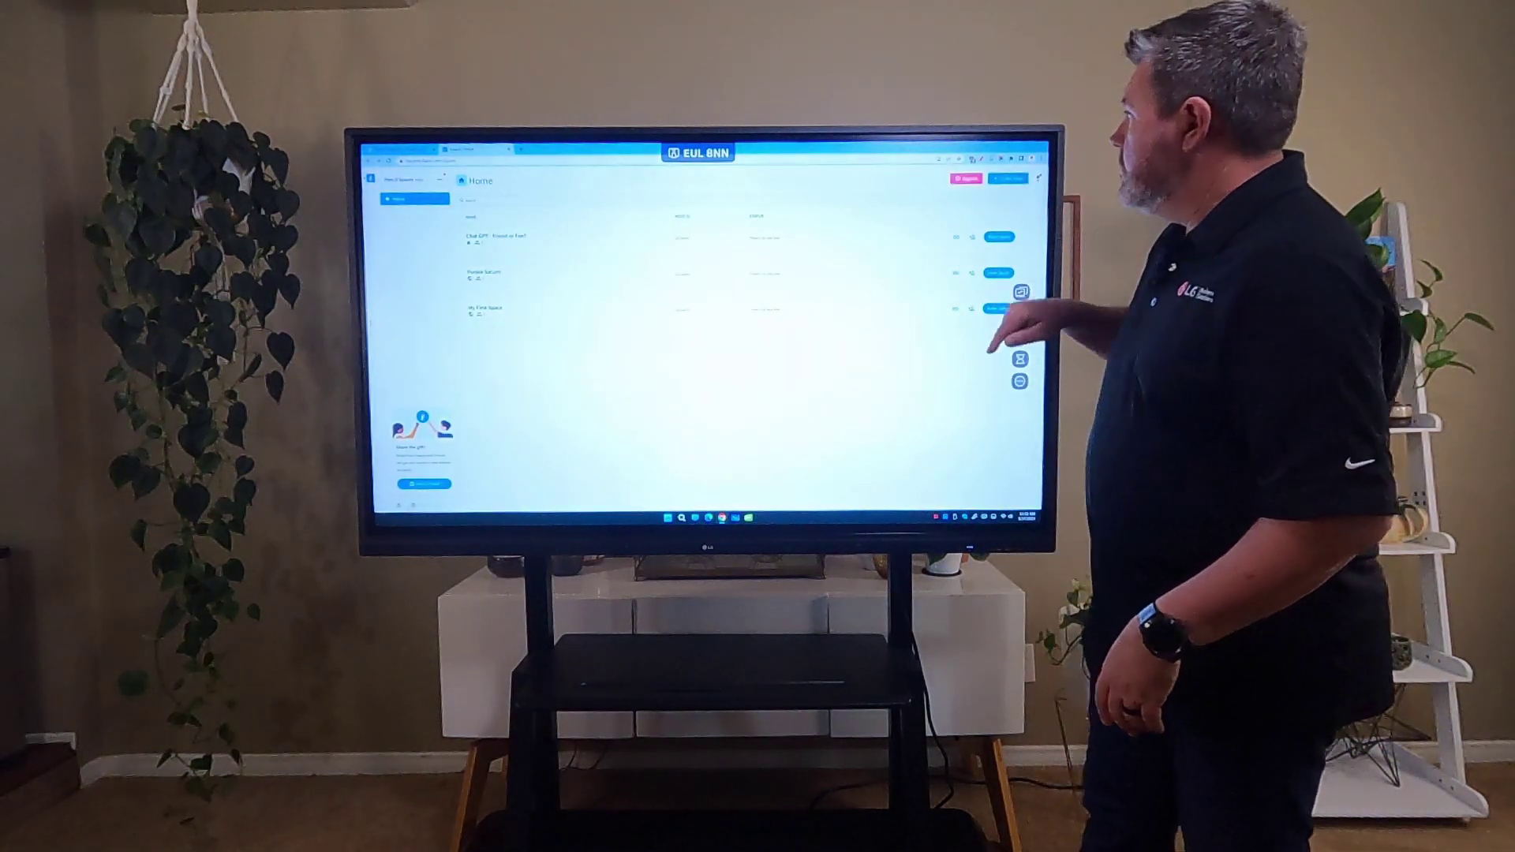
click(1020, 314)
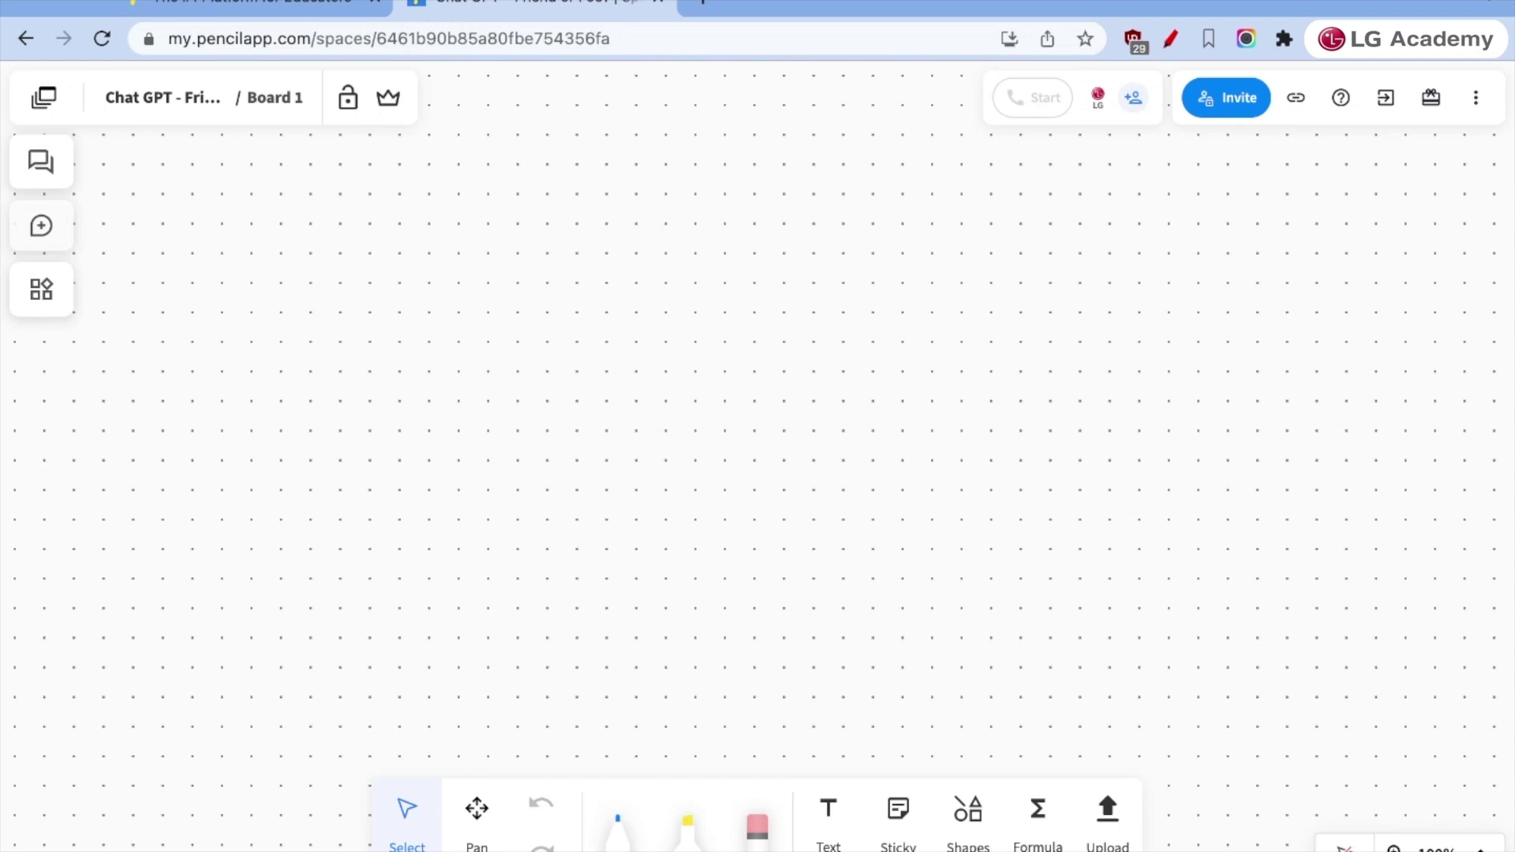
click(1235, 101)
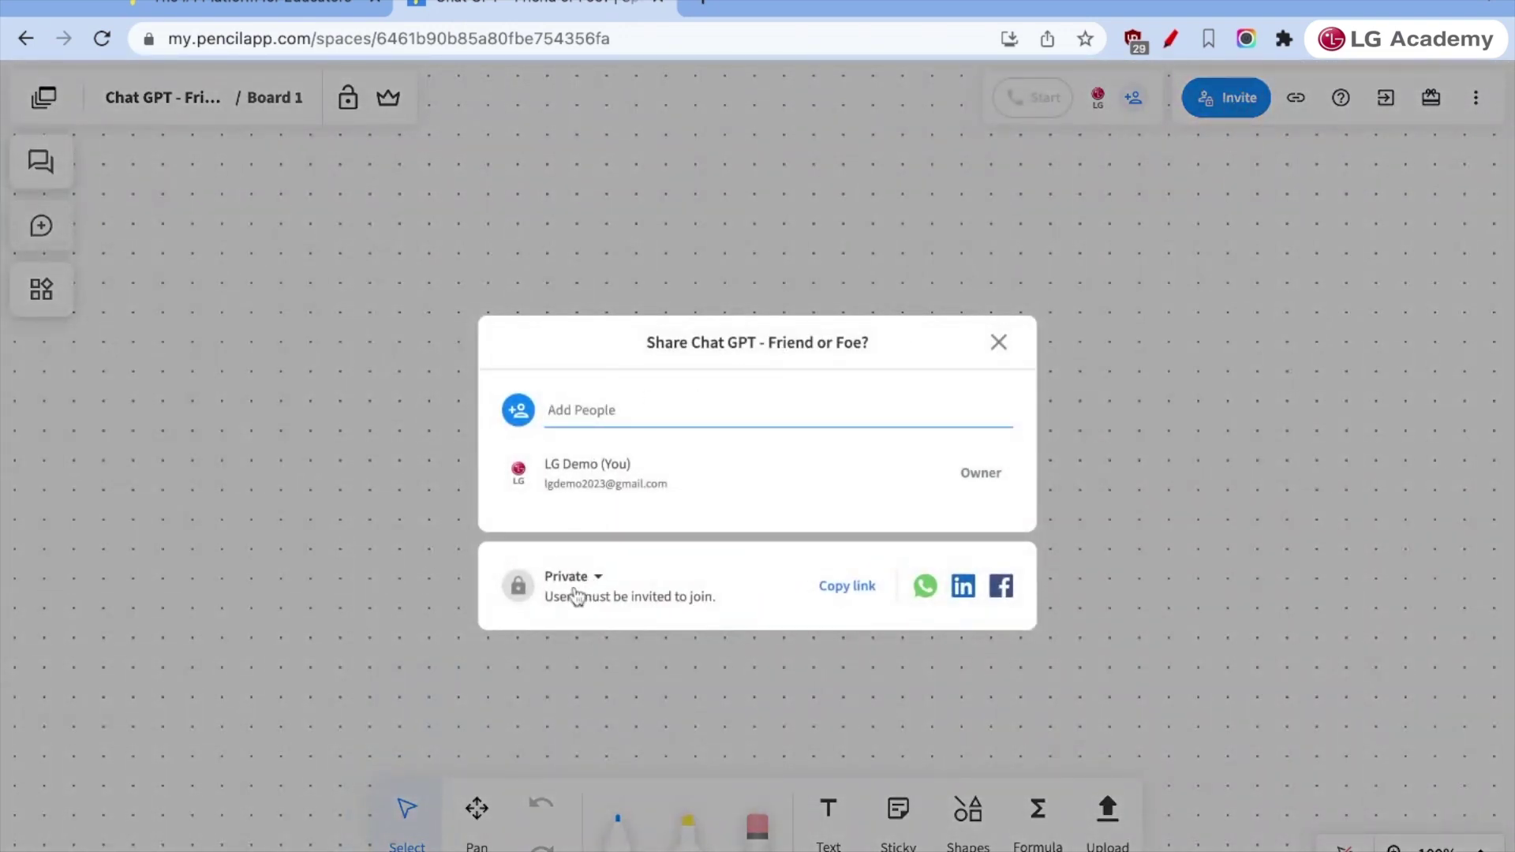
click(576, 584)
click(439, 684)
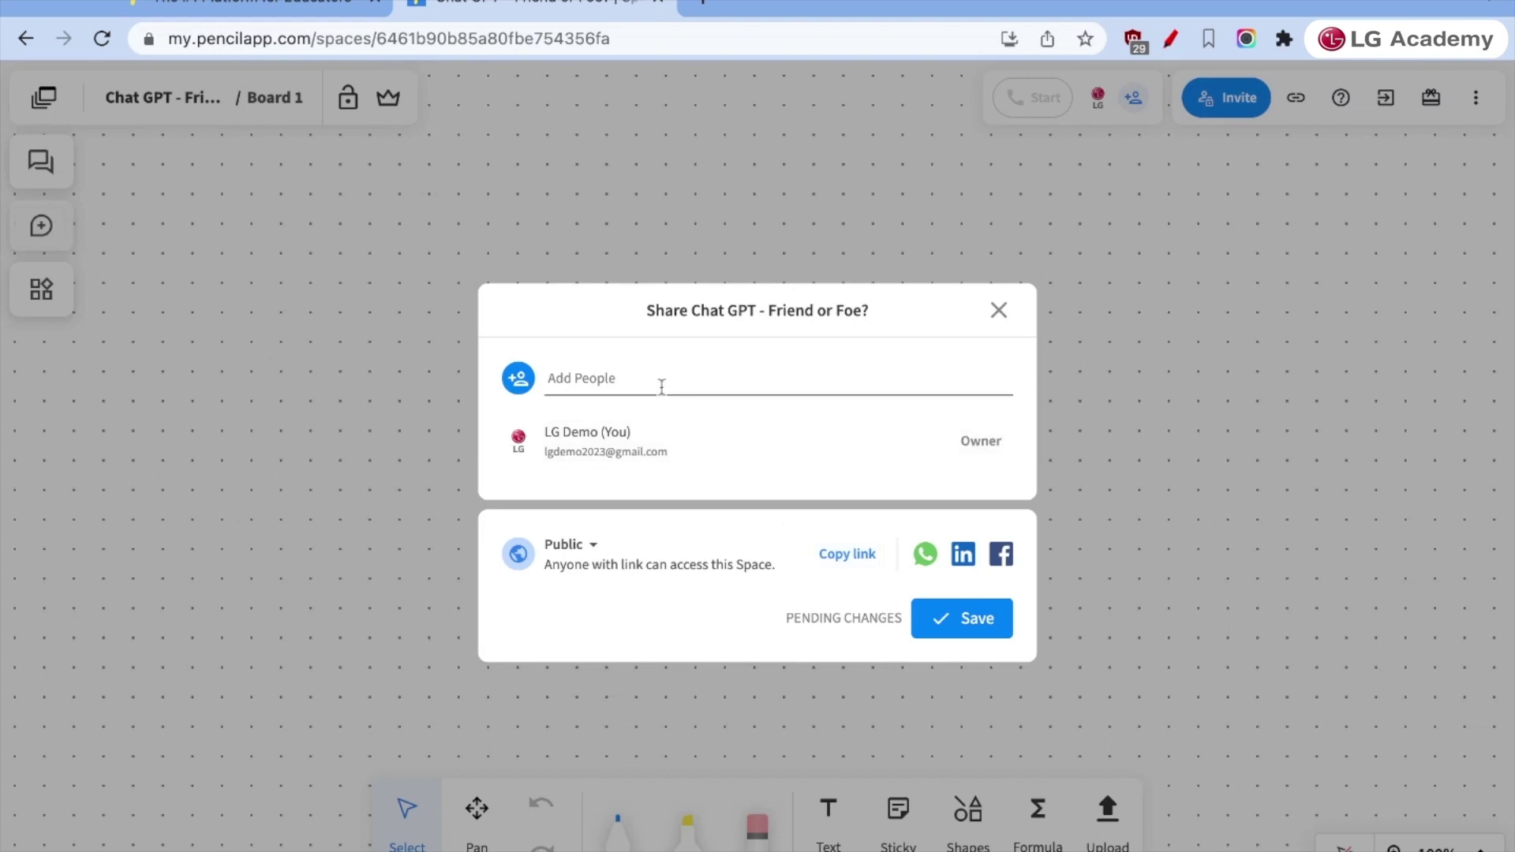
click(1000, 311)
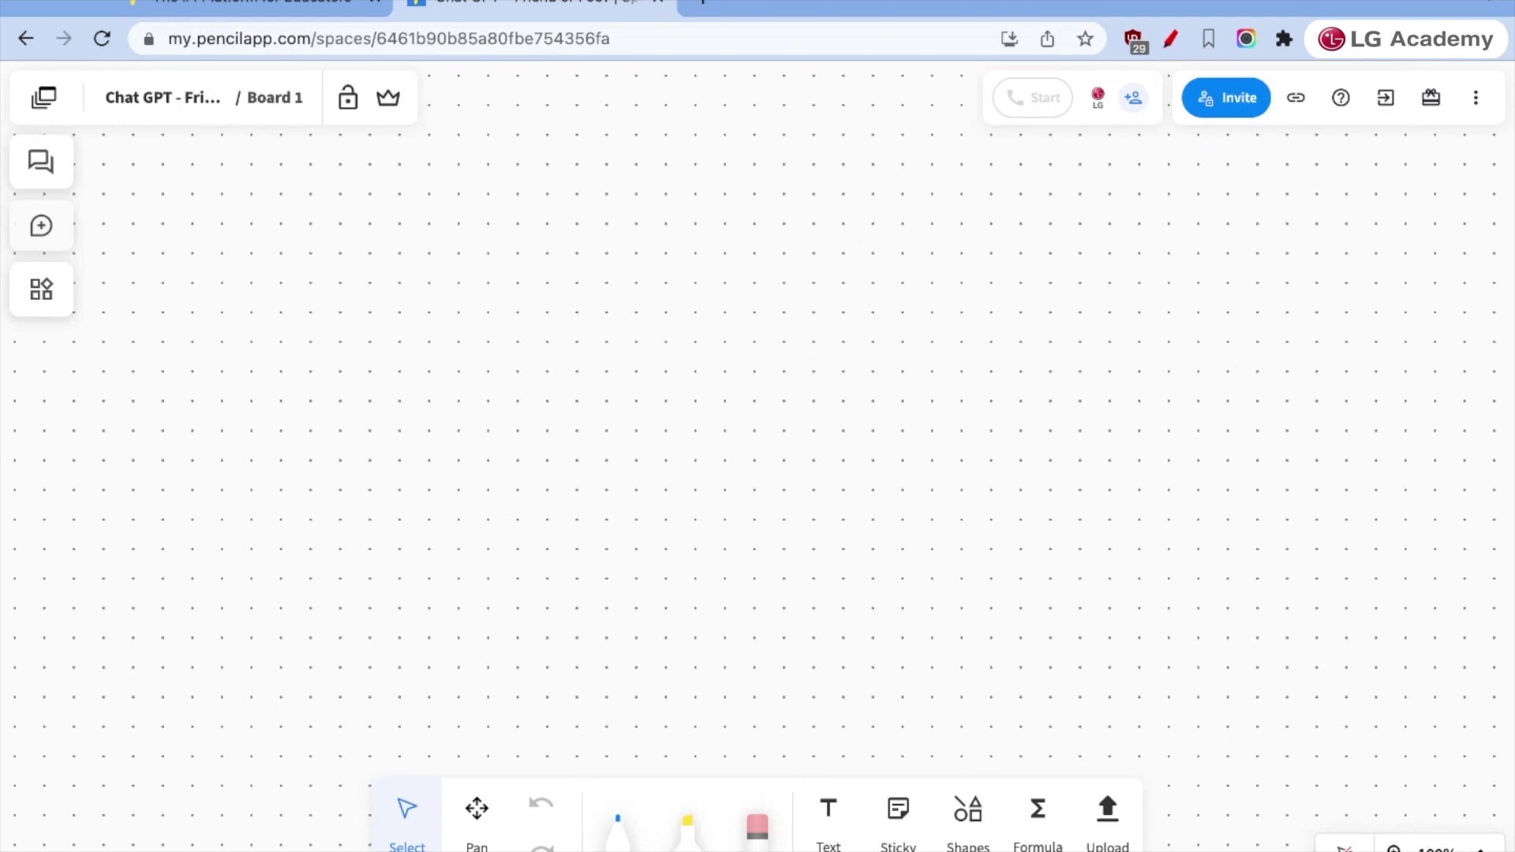
- Invite a collaborator by their e-mail address as a Participant and send the invitation
click(1208, 98)
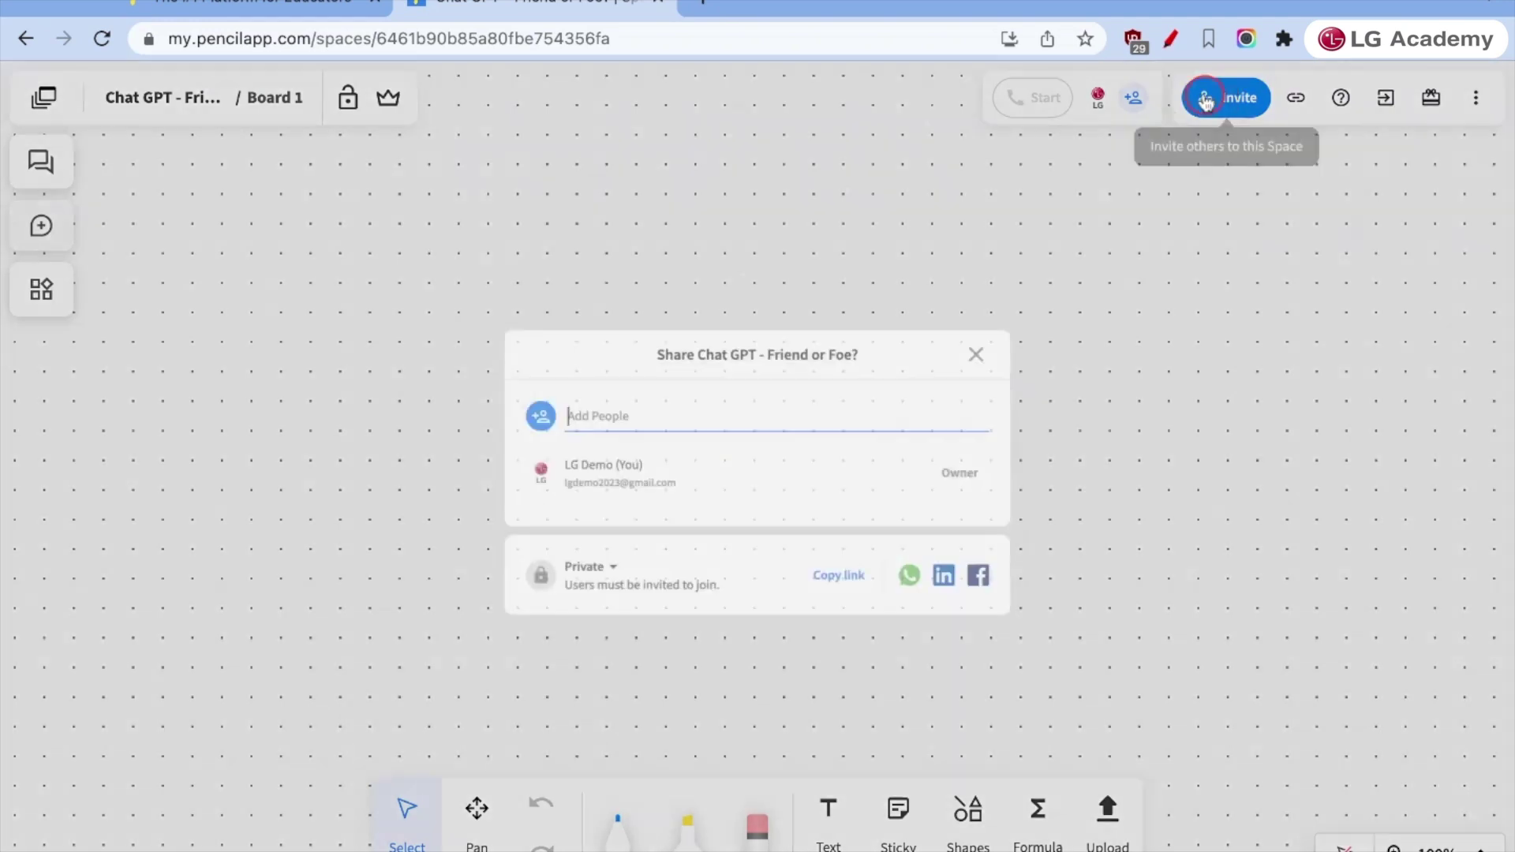
text(brendan)
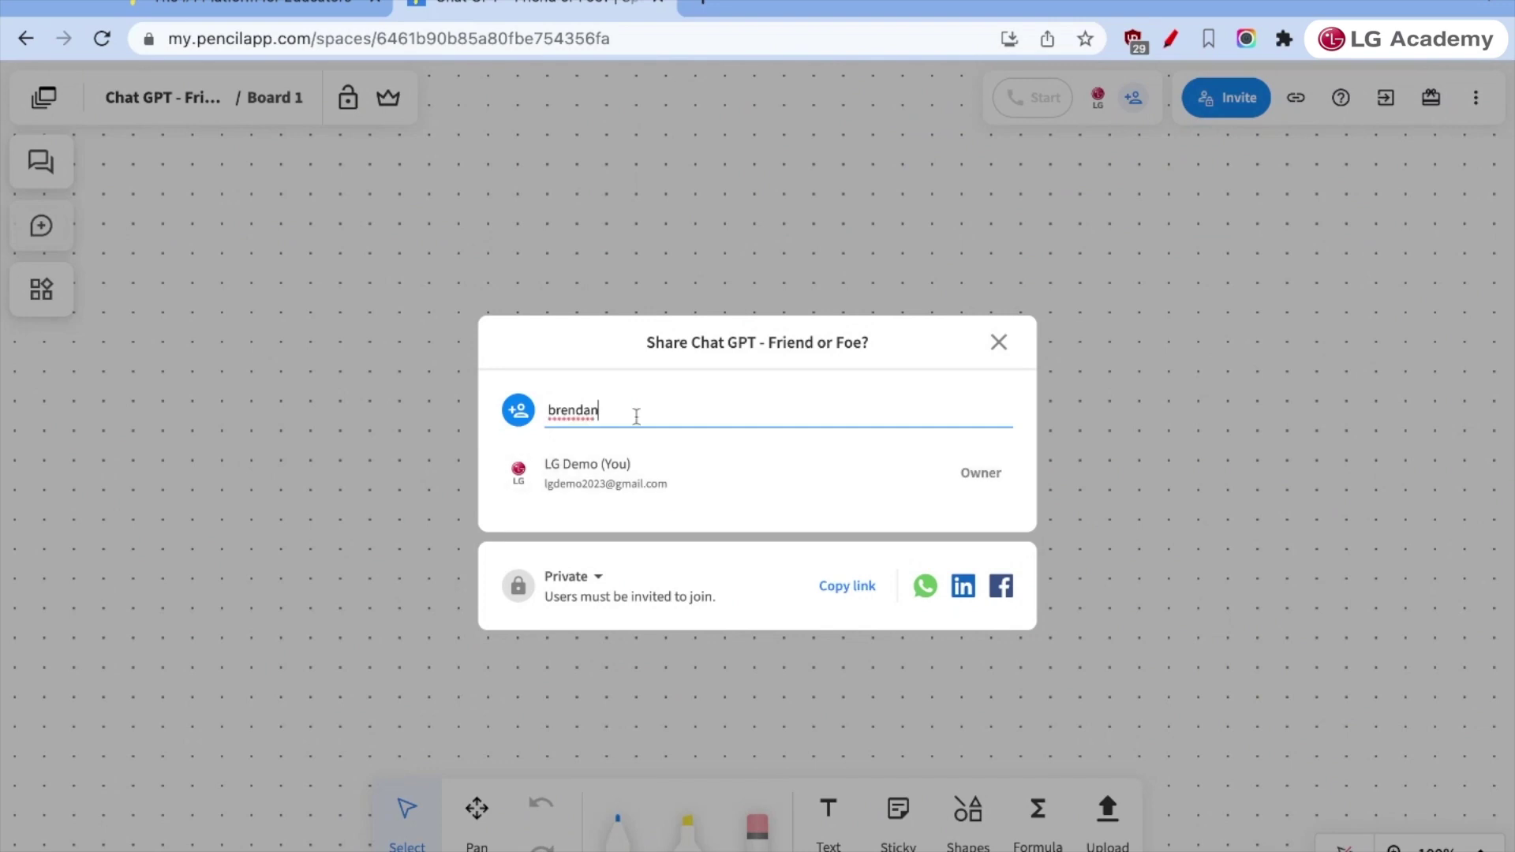
key(BackSpace)
key(BackSpace)
key(BackSpace)
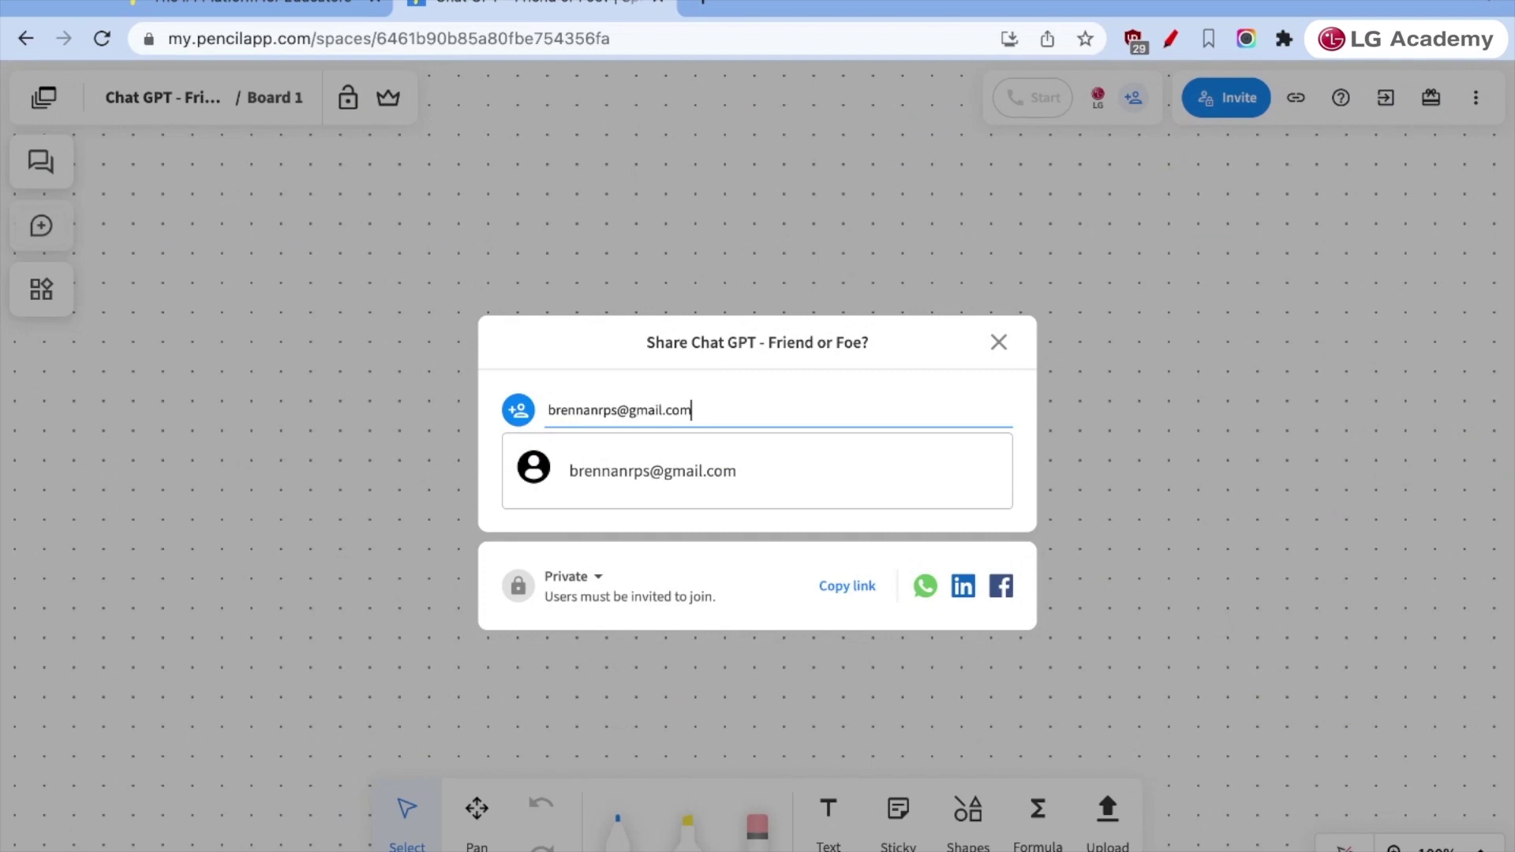
click(629, 488)
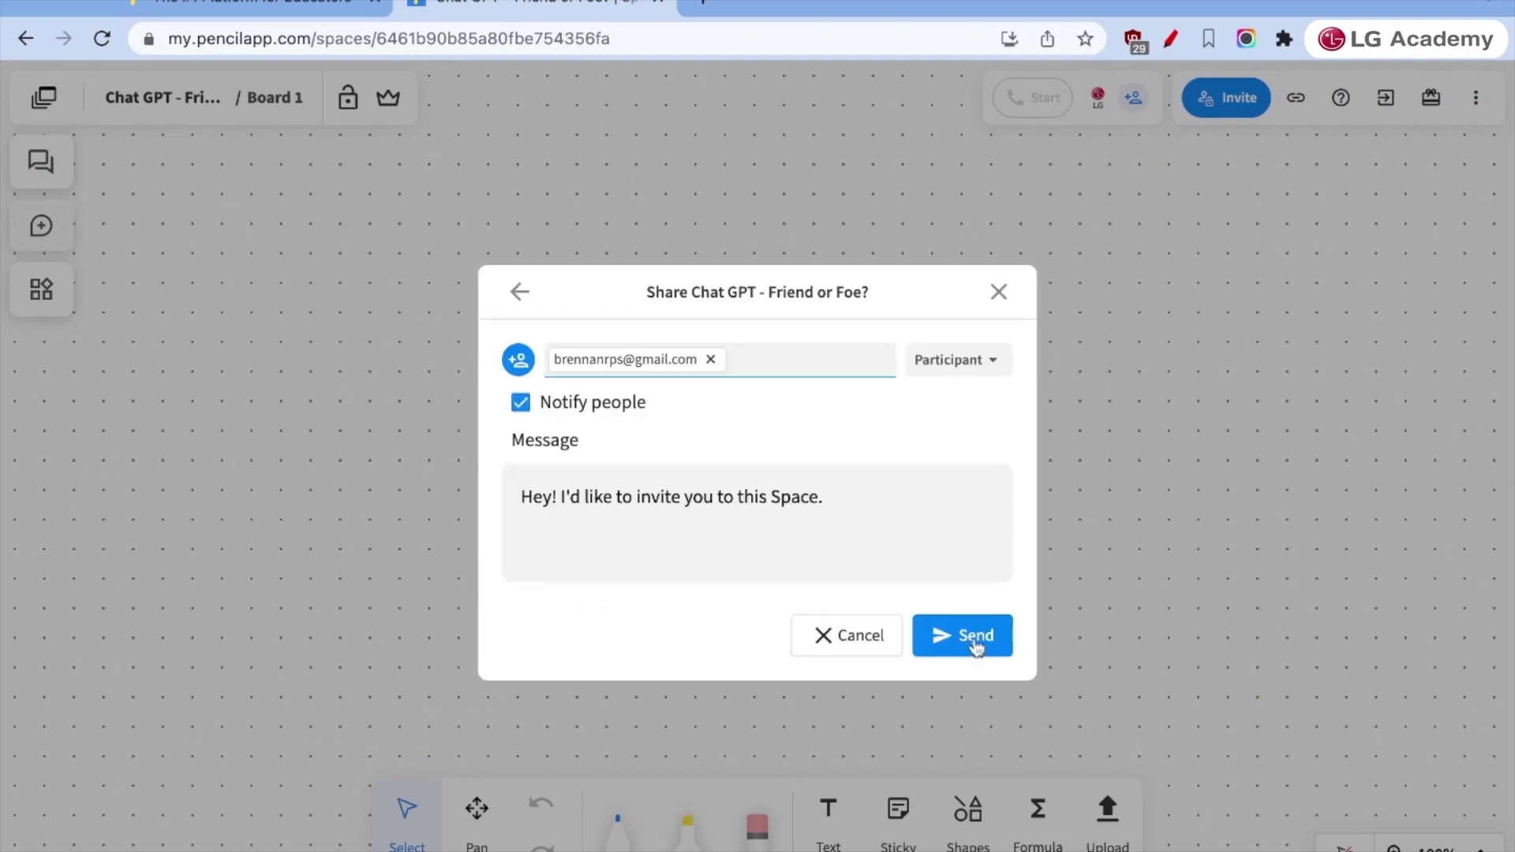
click(972, 360)
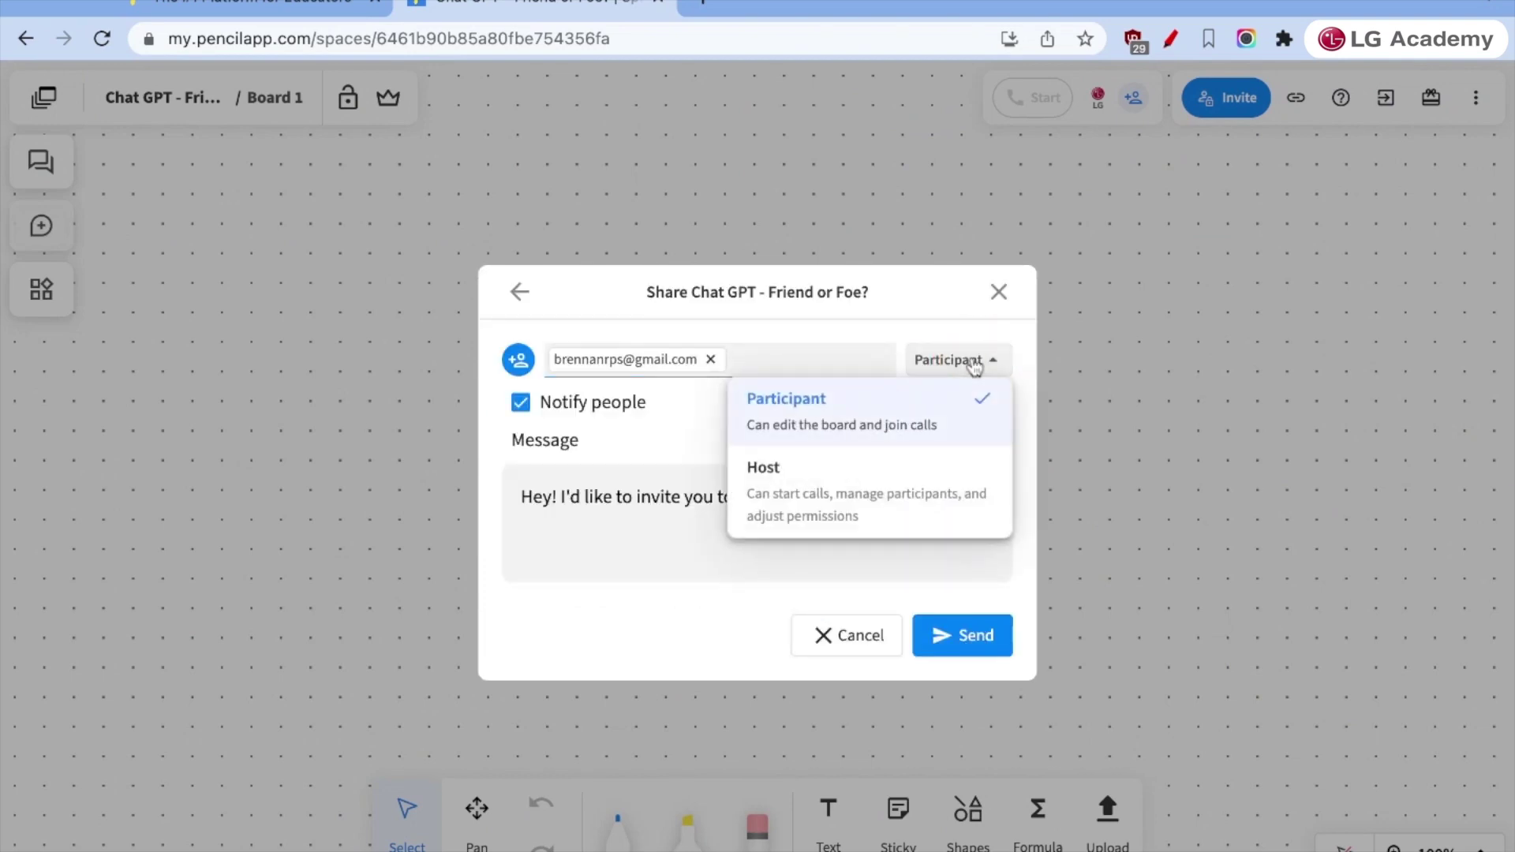
click(920, 560)
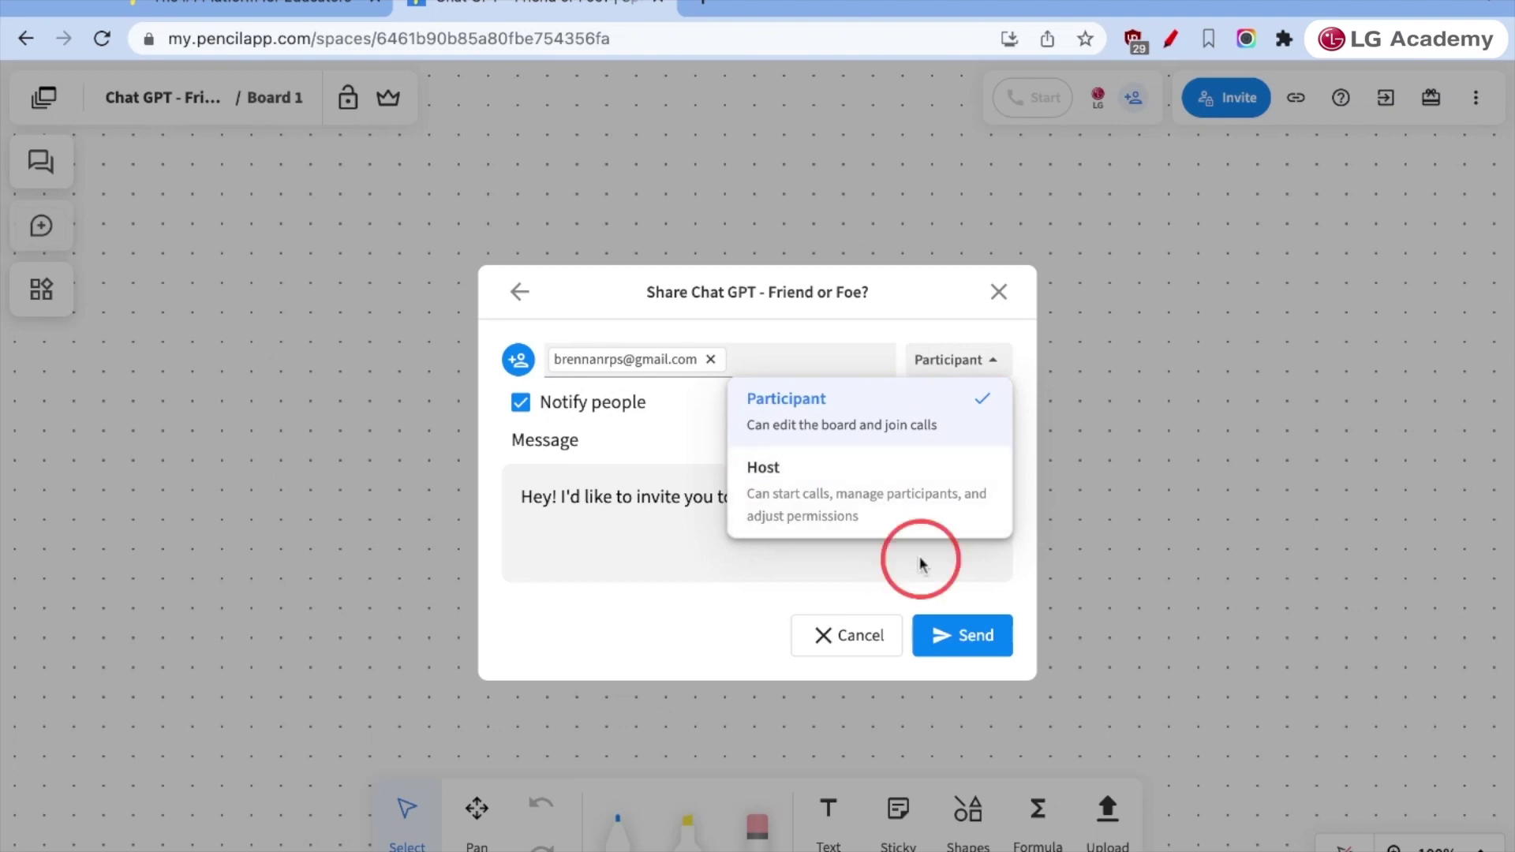
click(977, 631)
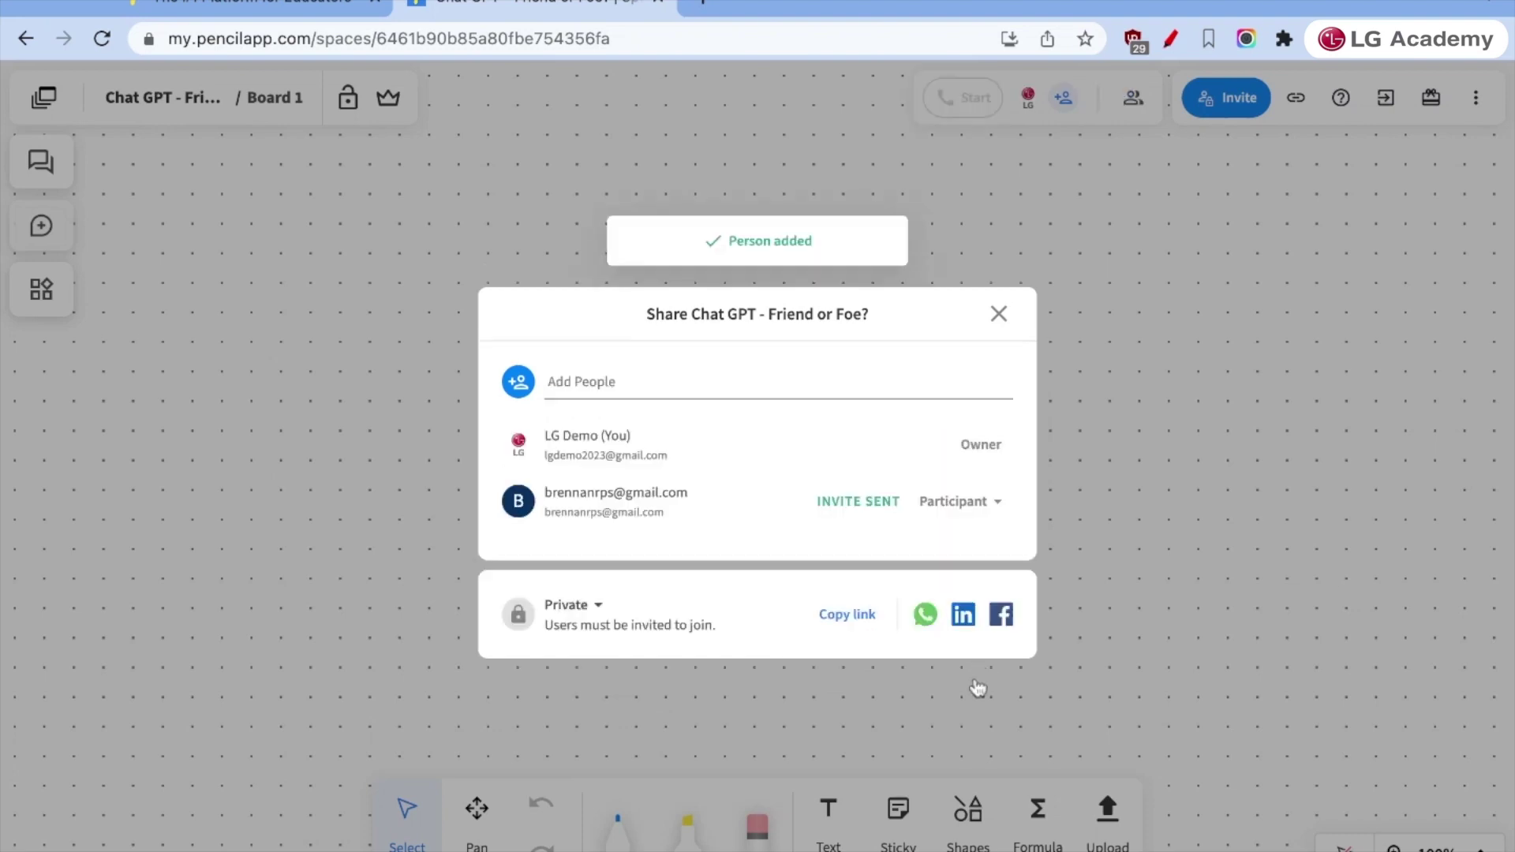
click(998, 314)
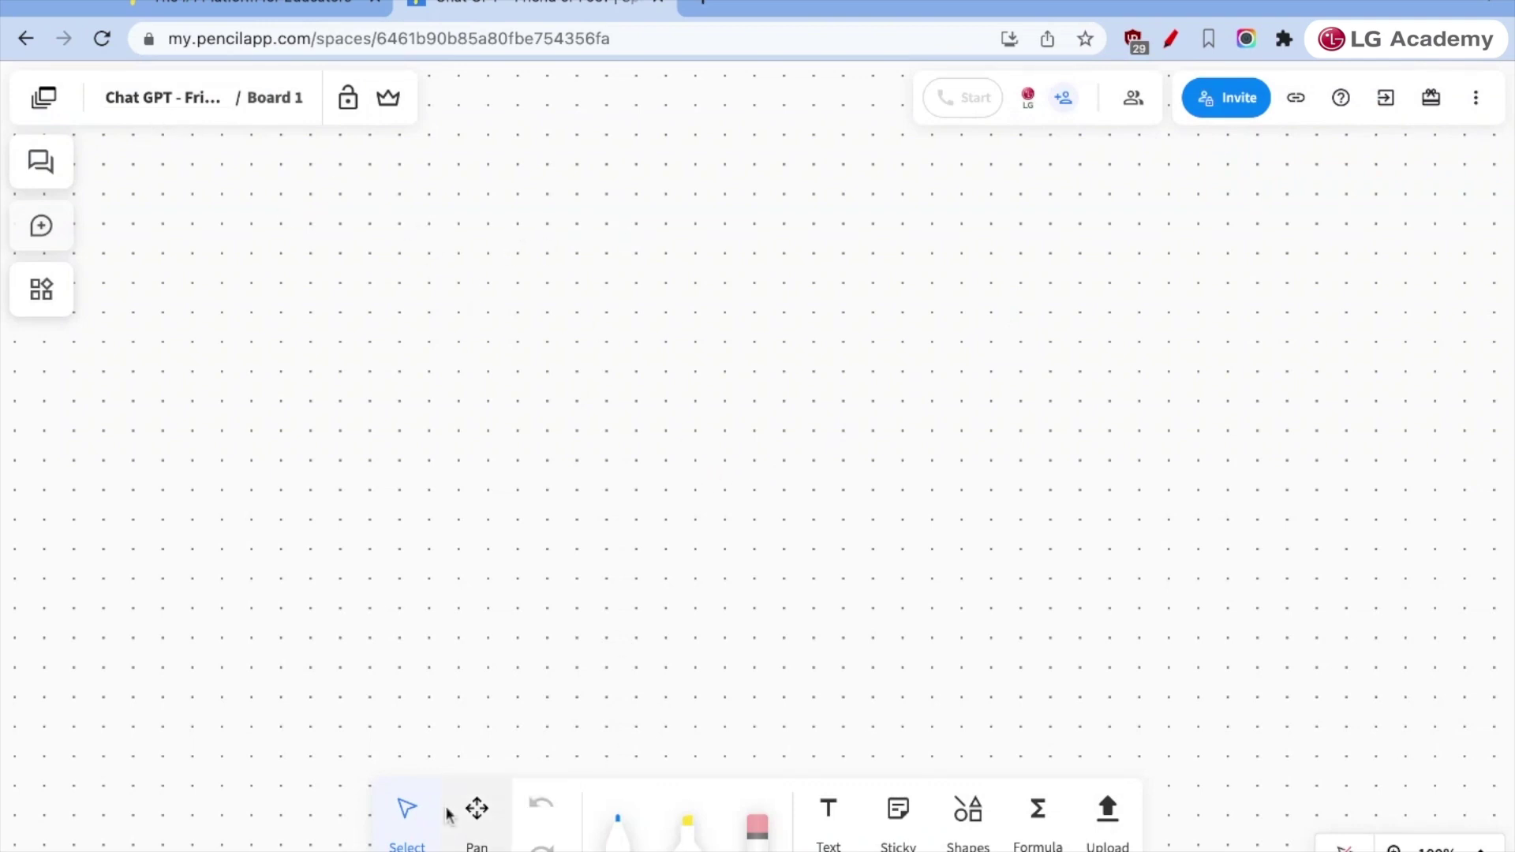
- Pan the board to a clear area and set up a thicker blue pen
click(475, 811)
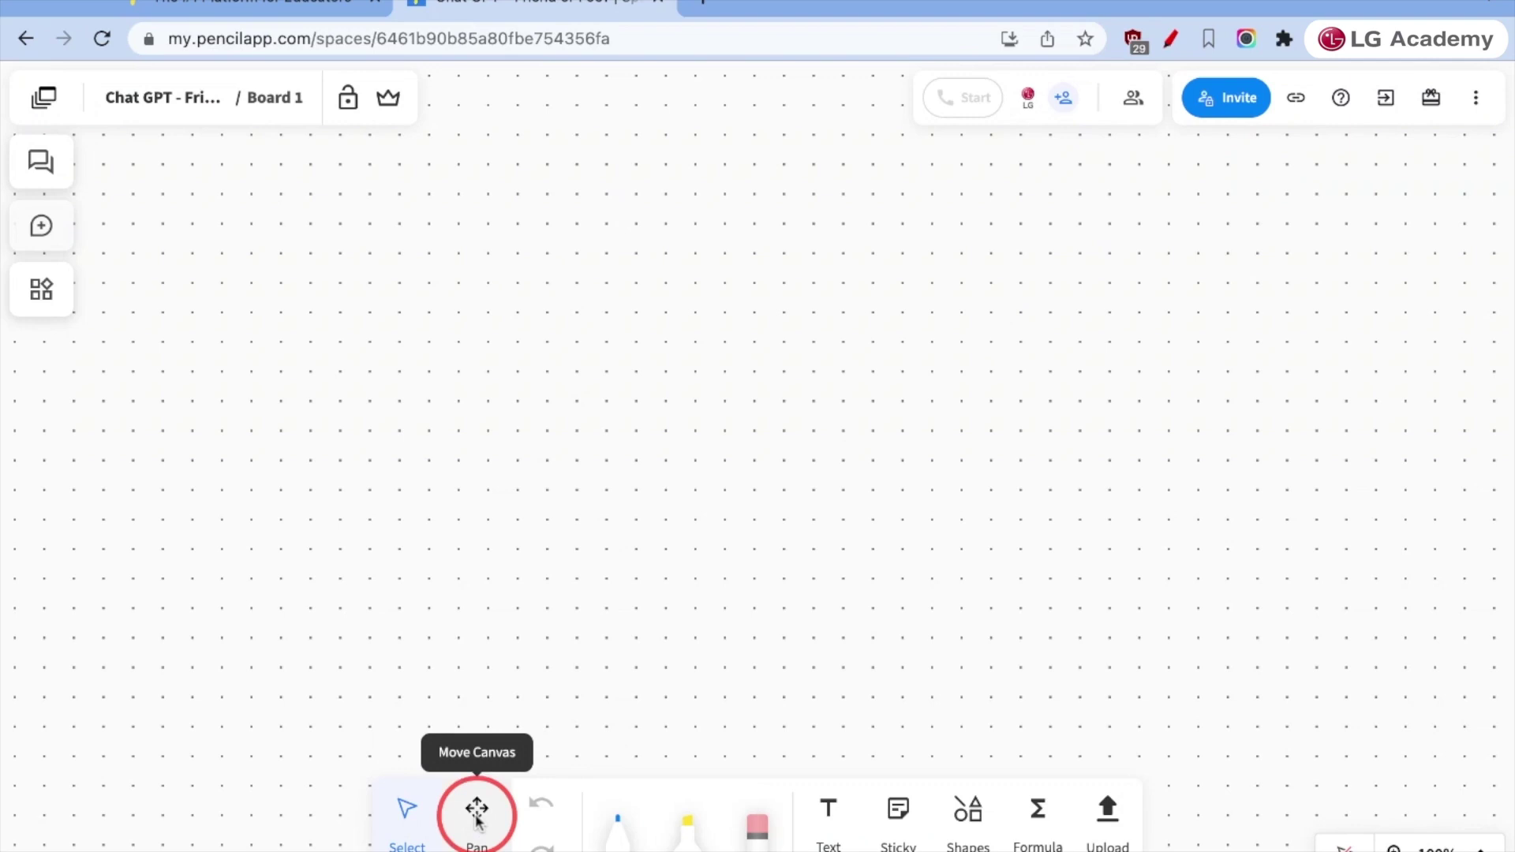
drag(862, 586, 489, 600)
scroll(487, 598, right, 5)
scroll(487, 598, down, 5)
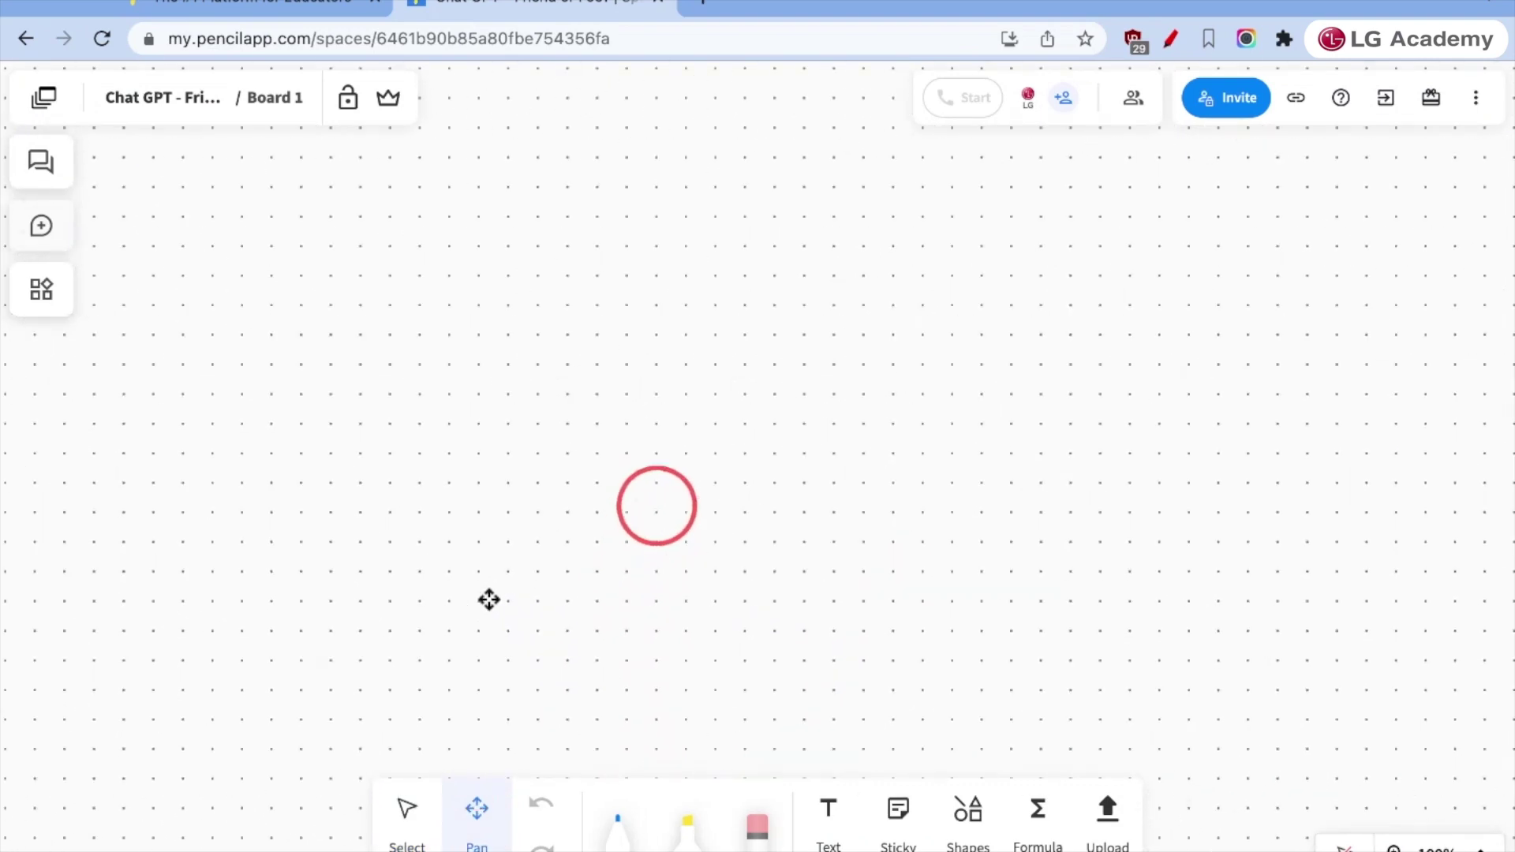
scroll(487, 598, right, 2)
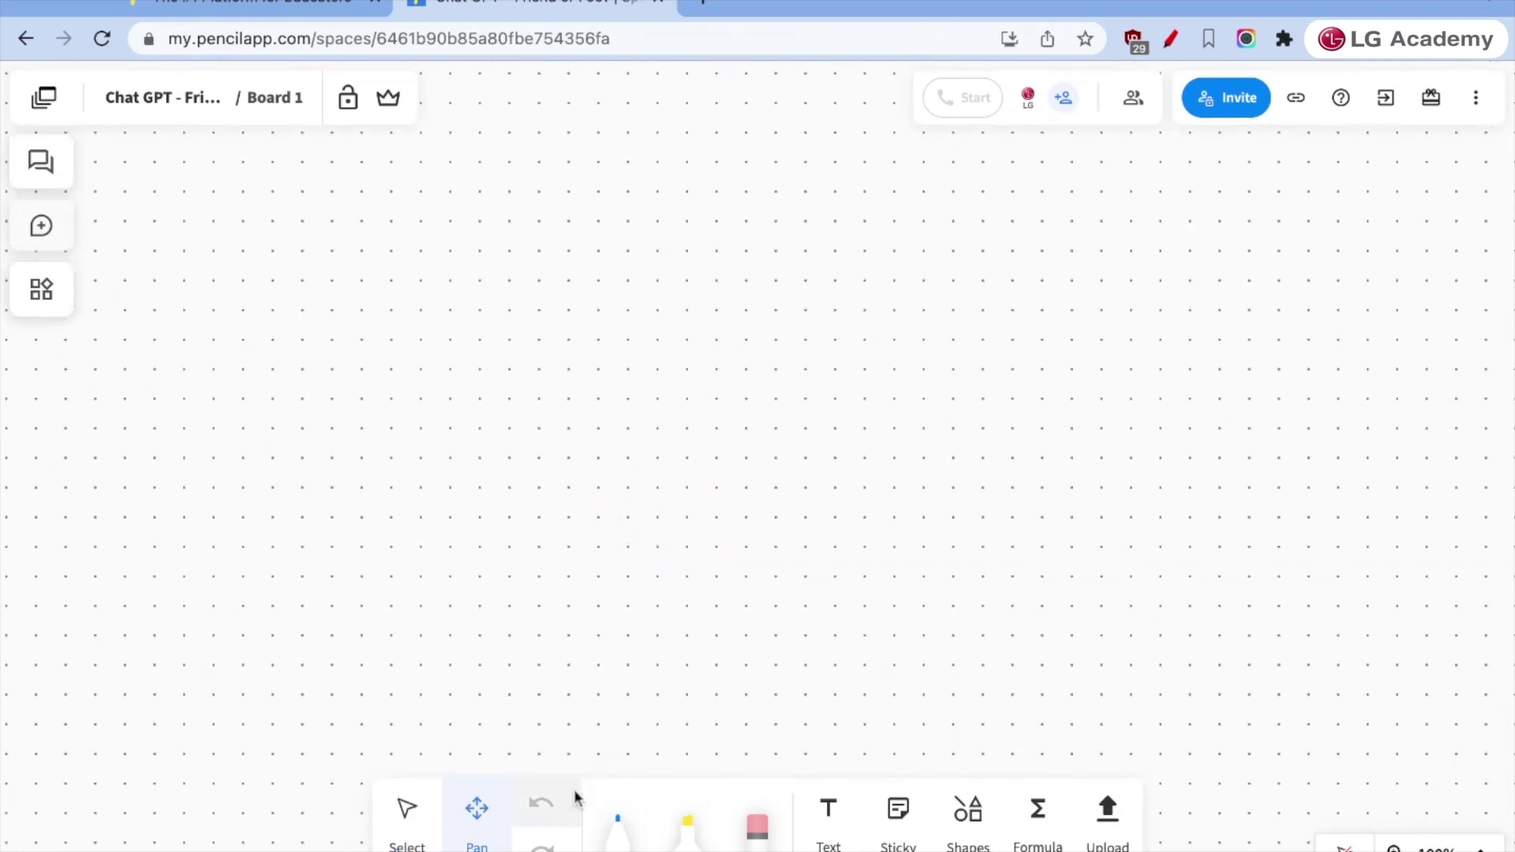
click(620, 841)
click(619, 841)
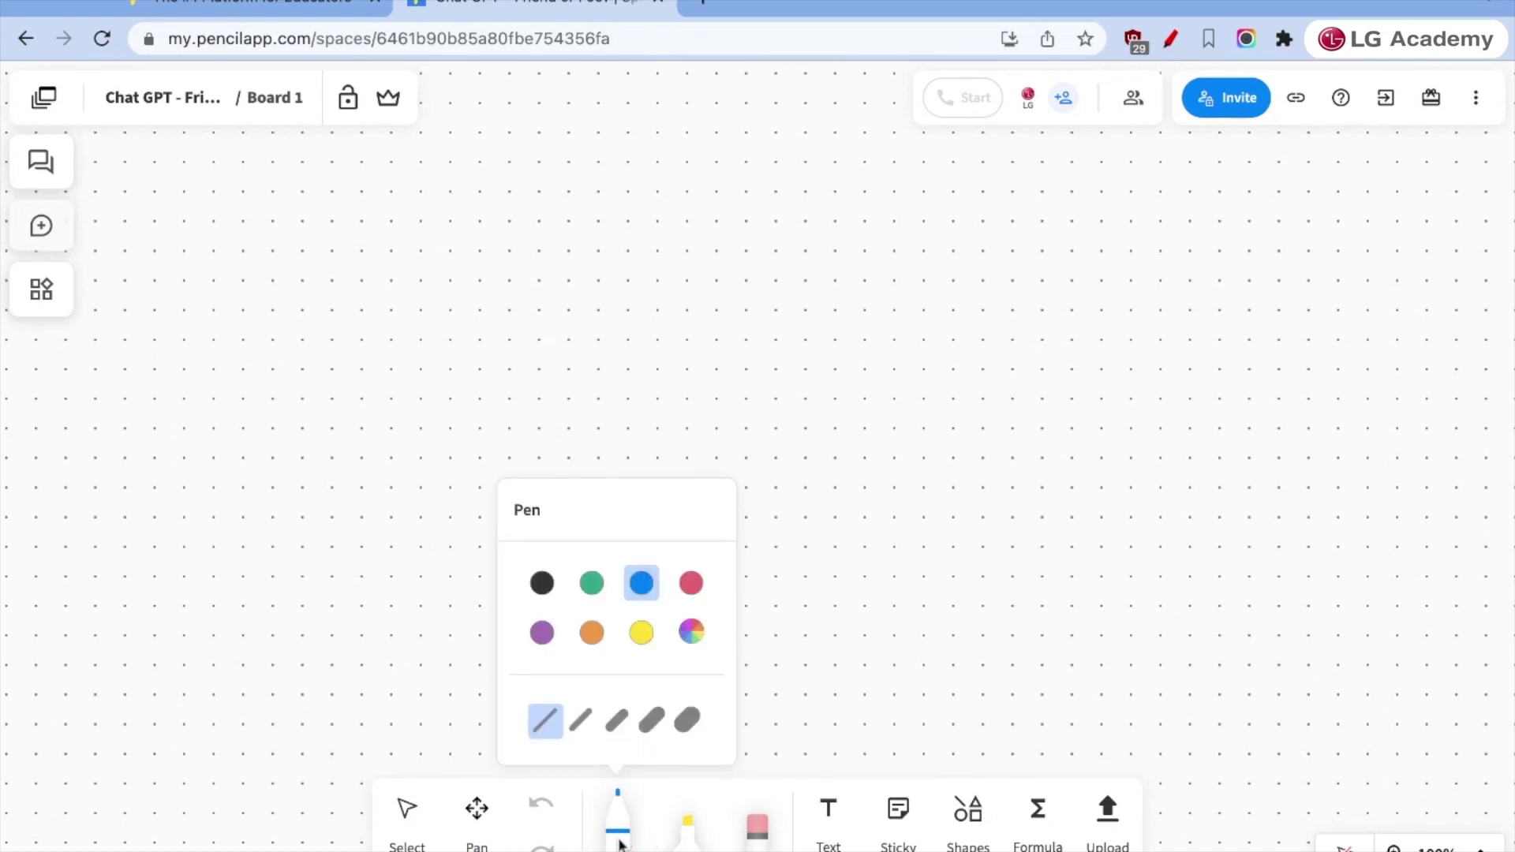
click(623, 725)
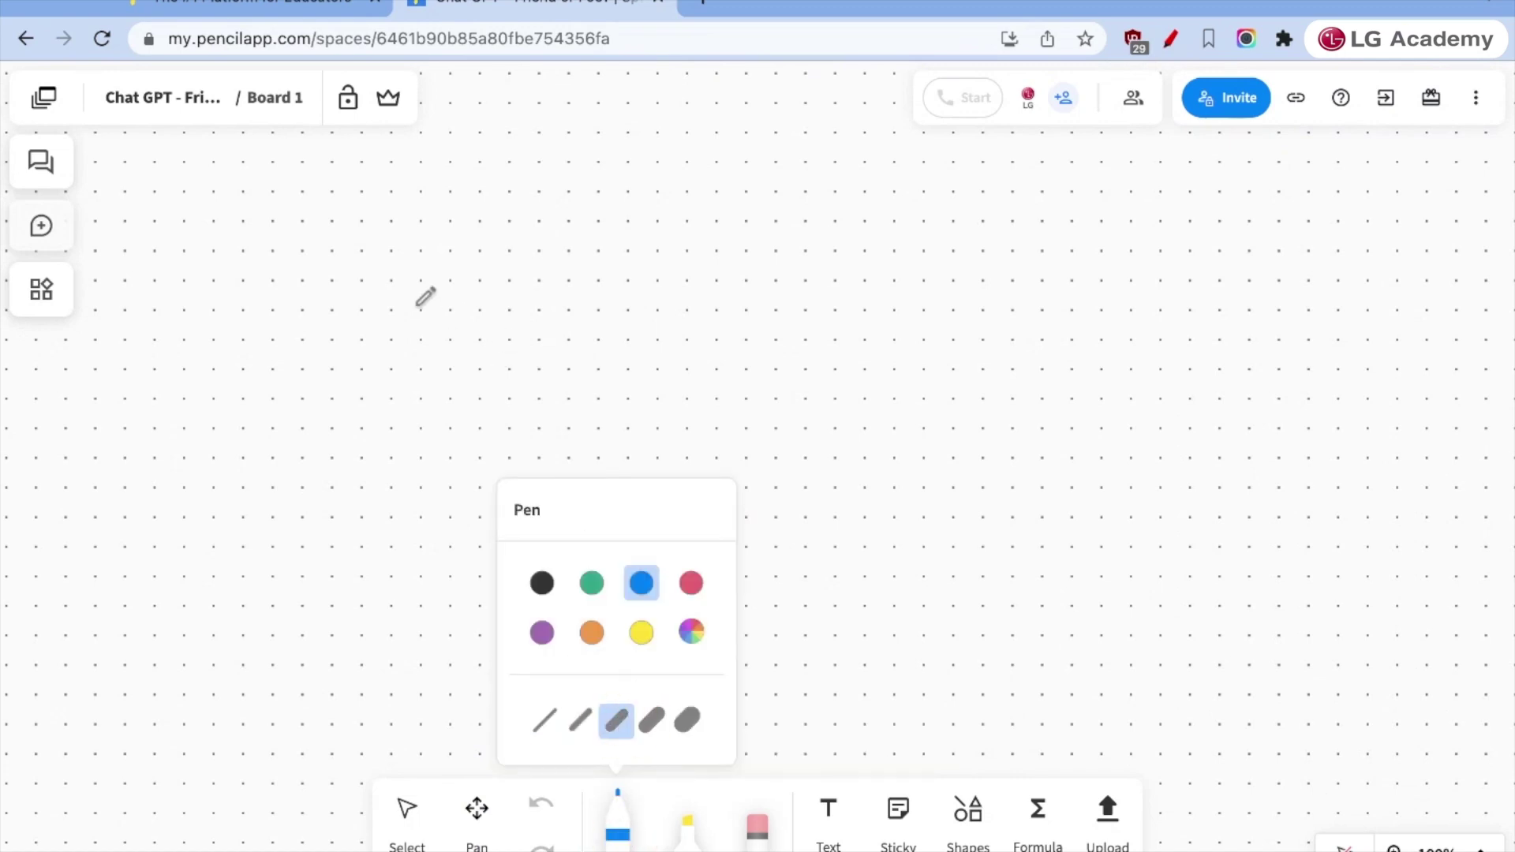
- Handwrite "WHAT's" in blue across the upper left of the board
click(202, 225)
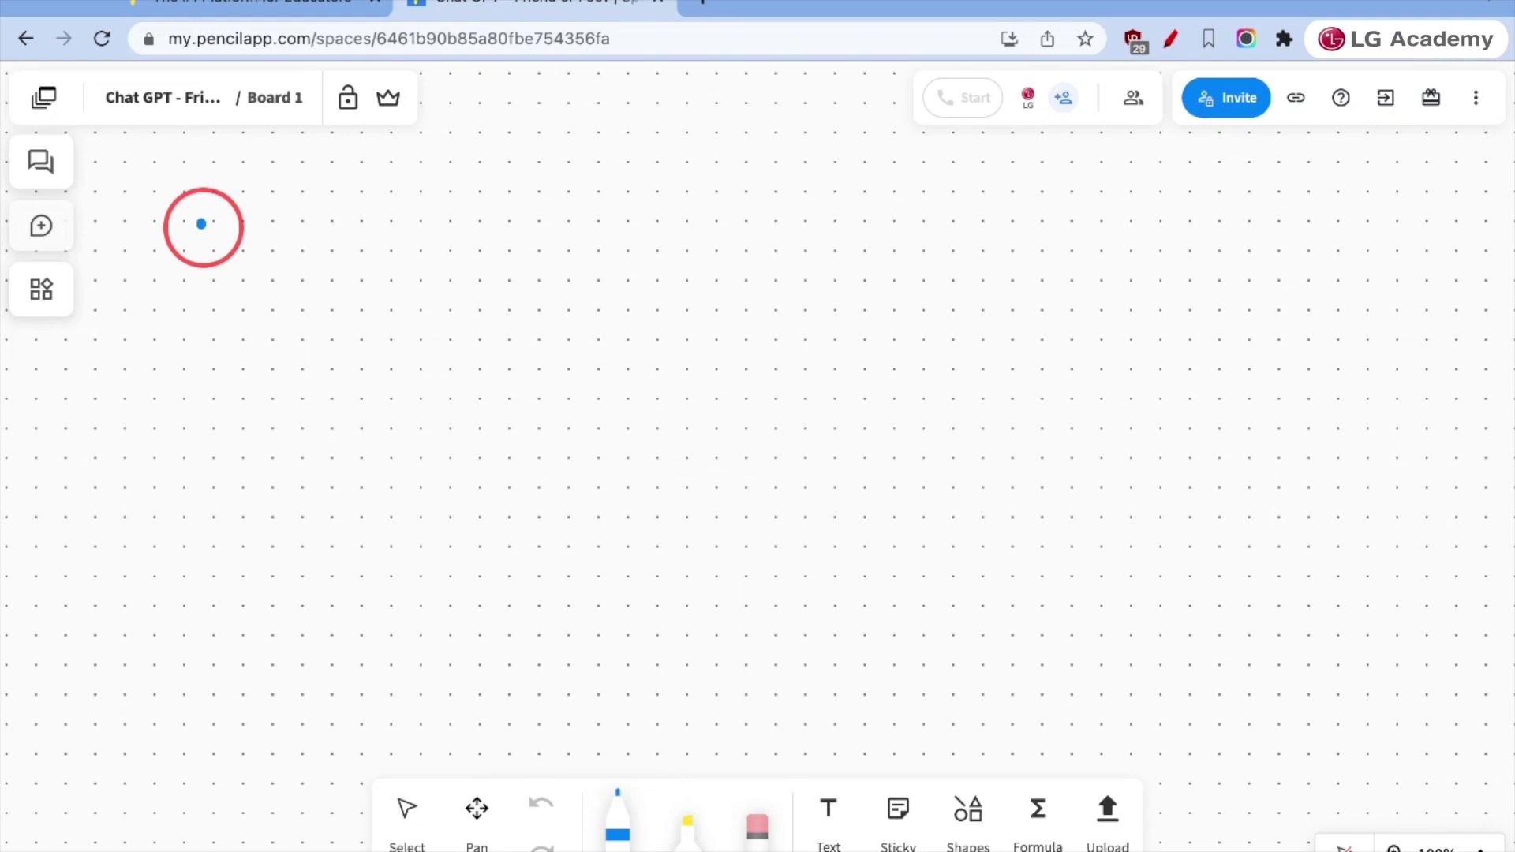
mouse_move(201, 223)
mouse_down()
mouse_move(237, 251)
mouse_move(257, 197)
mouse_move(306, 297)
mouse_move(363, 251)
mouse_move(371, 301)
mouse_move(396, 191)
mouse_move(447, 289)
mouse_move(455, 243)
mouse_up()
click(290, 221)
drag(494, 167, 509, 397)
drag(456, 312, 541, 305)
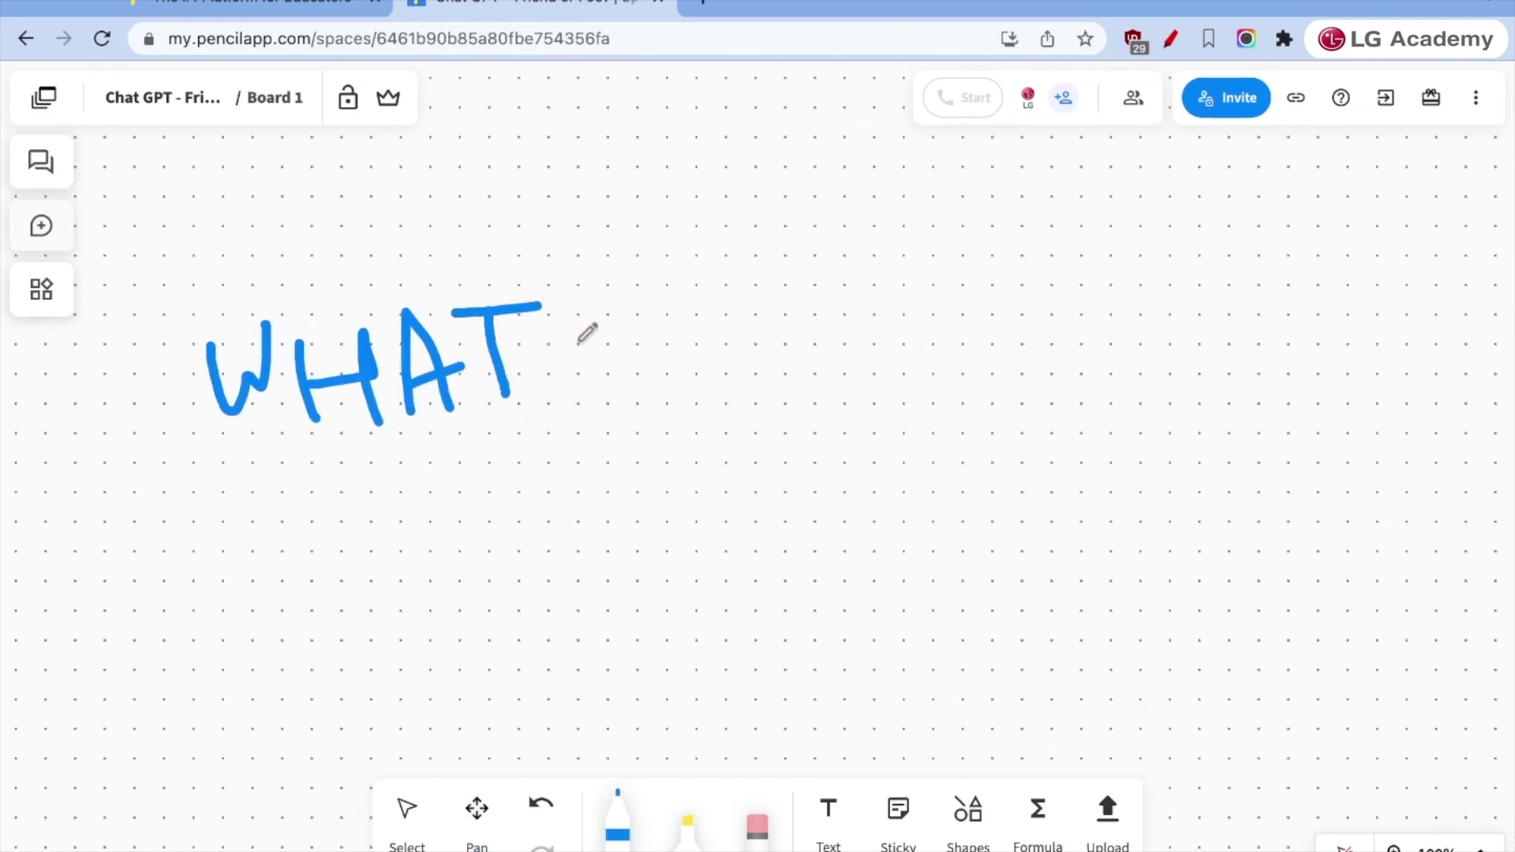
mouse_move(603, 348)
mouse_down()
mouse_move(558, 352)
mouse_move(574, 430)
mouse_up()
drag(565, 298, 559, 314)
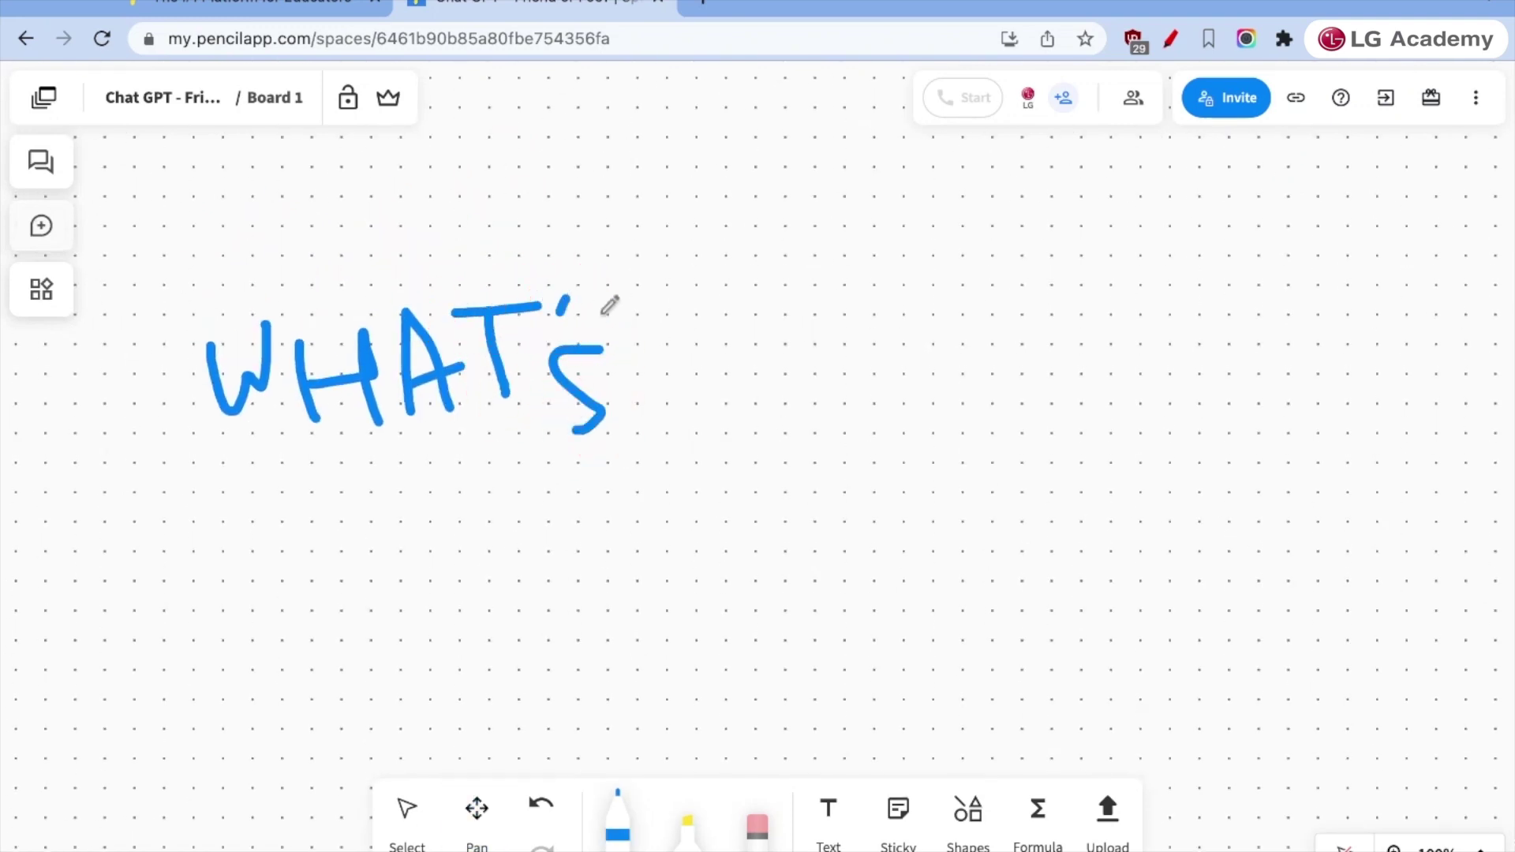
mouse_move(660, 326)
mouse_down()
mouse_move(731, 446)
mouse_move(708, 453)
mouse_up()
- Handwrite "your opinion?" to complete the question
mouse_move(769, 351)
mouse_down()
mouse_move(815, 382)
mouse_move(852, 309)
mouse_move(909, 306)
mouse_move(1005, 355)
mouse_move(1029, 430)
mouse_move(1038, 352)
mouse_move(1026, 362)
mouse_move(1062, 352)
mouse_move(1059, 382)
mouse_up()
click(1040, 275)
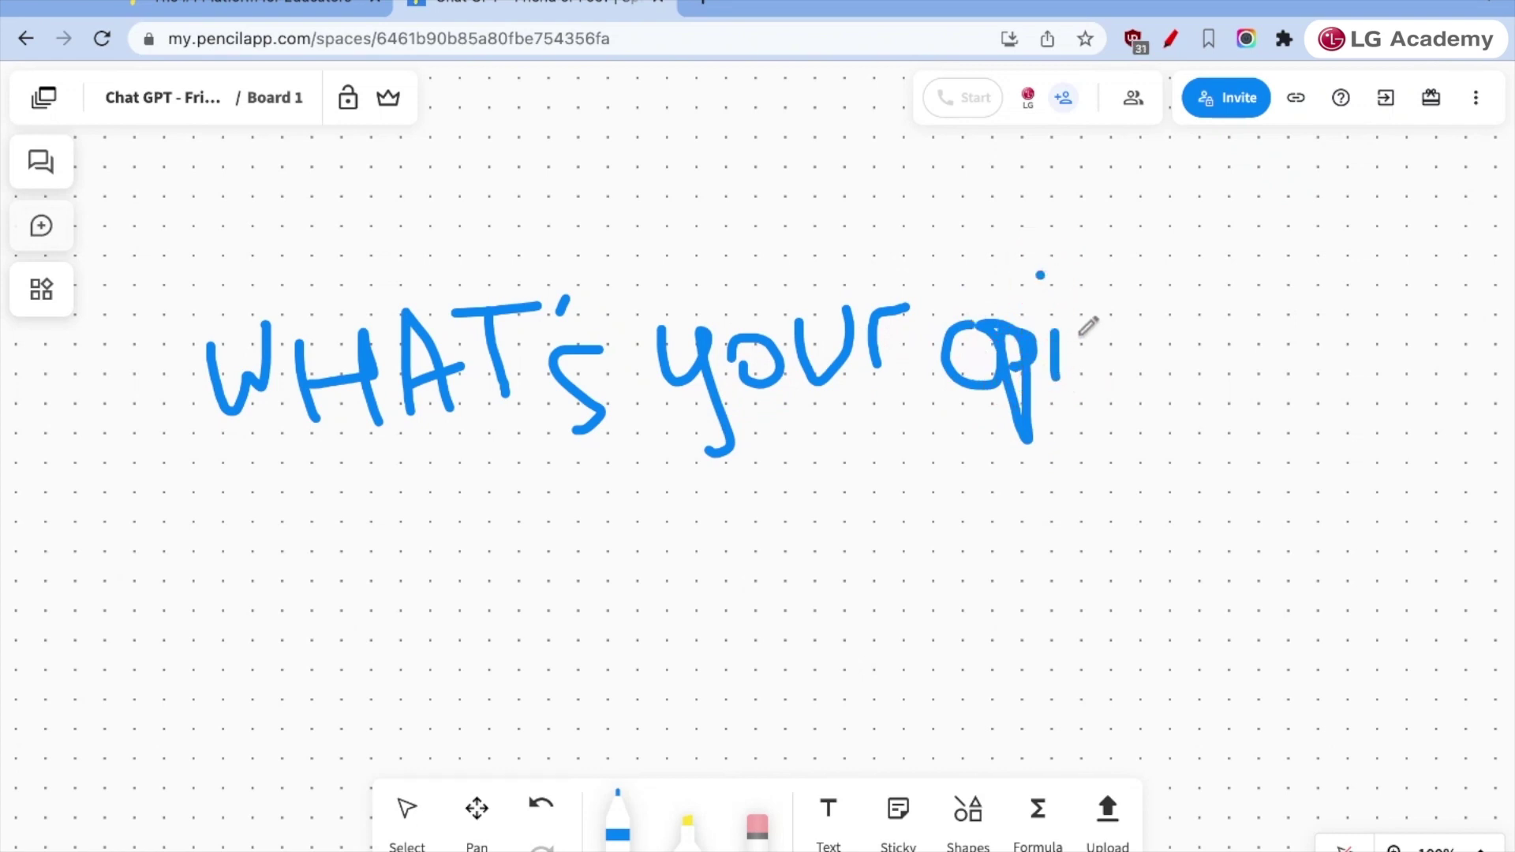
mouse_move(1086, 328)
mouse_down()
mouse_move(1099, 315)
mouse_move(1156, 407)
mouse_up()
click(1142, 298)
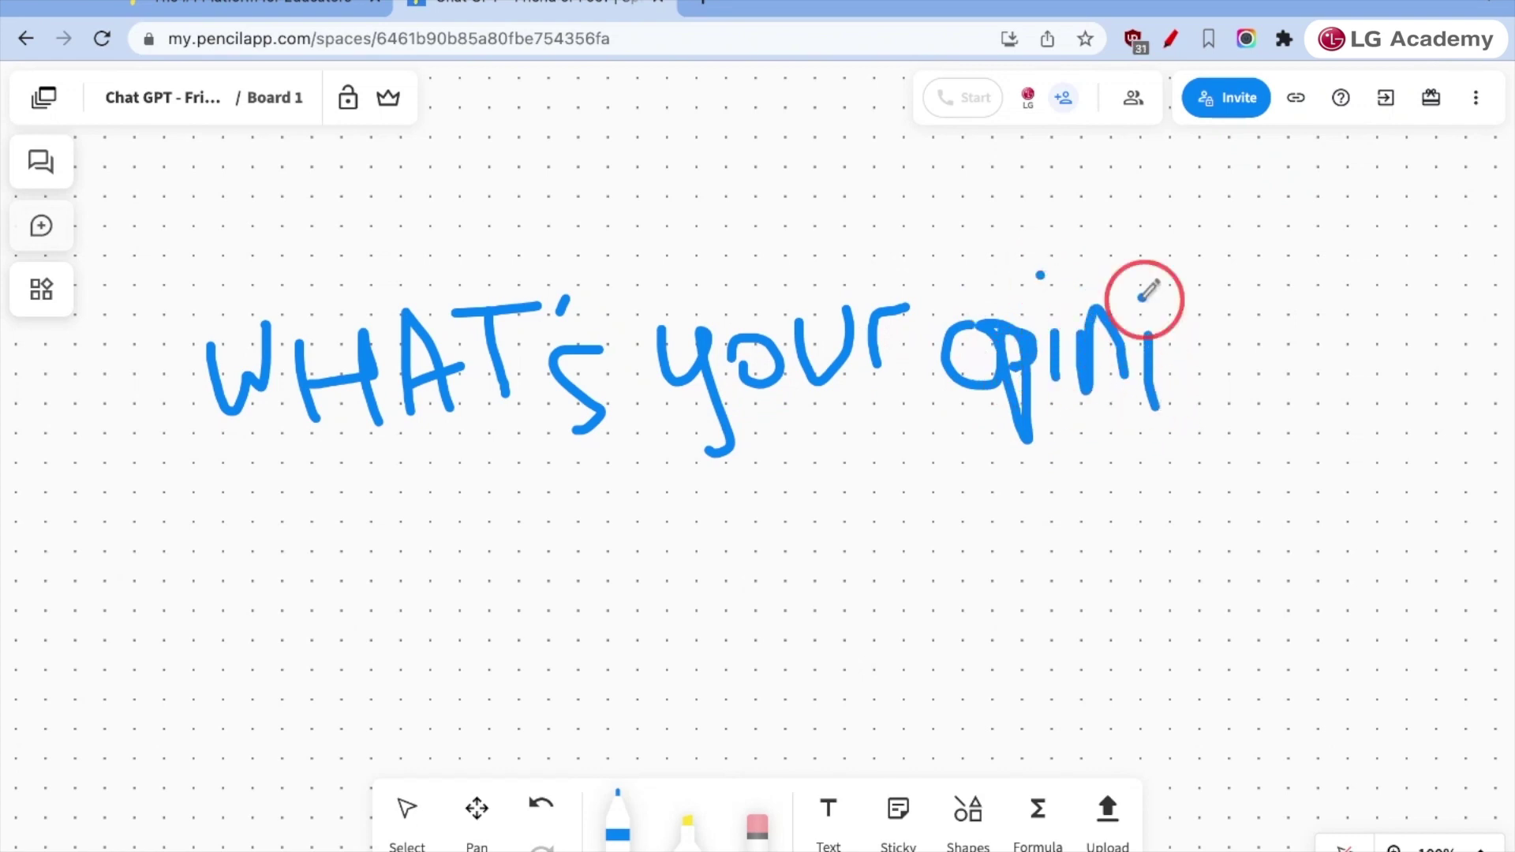
drag(1197, 325, 1295, 403)
drag(1310, 270, 1297, 341)
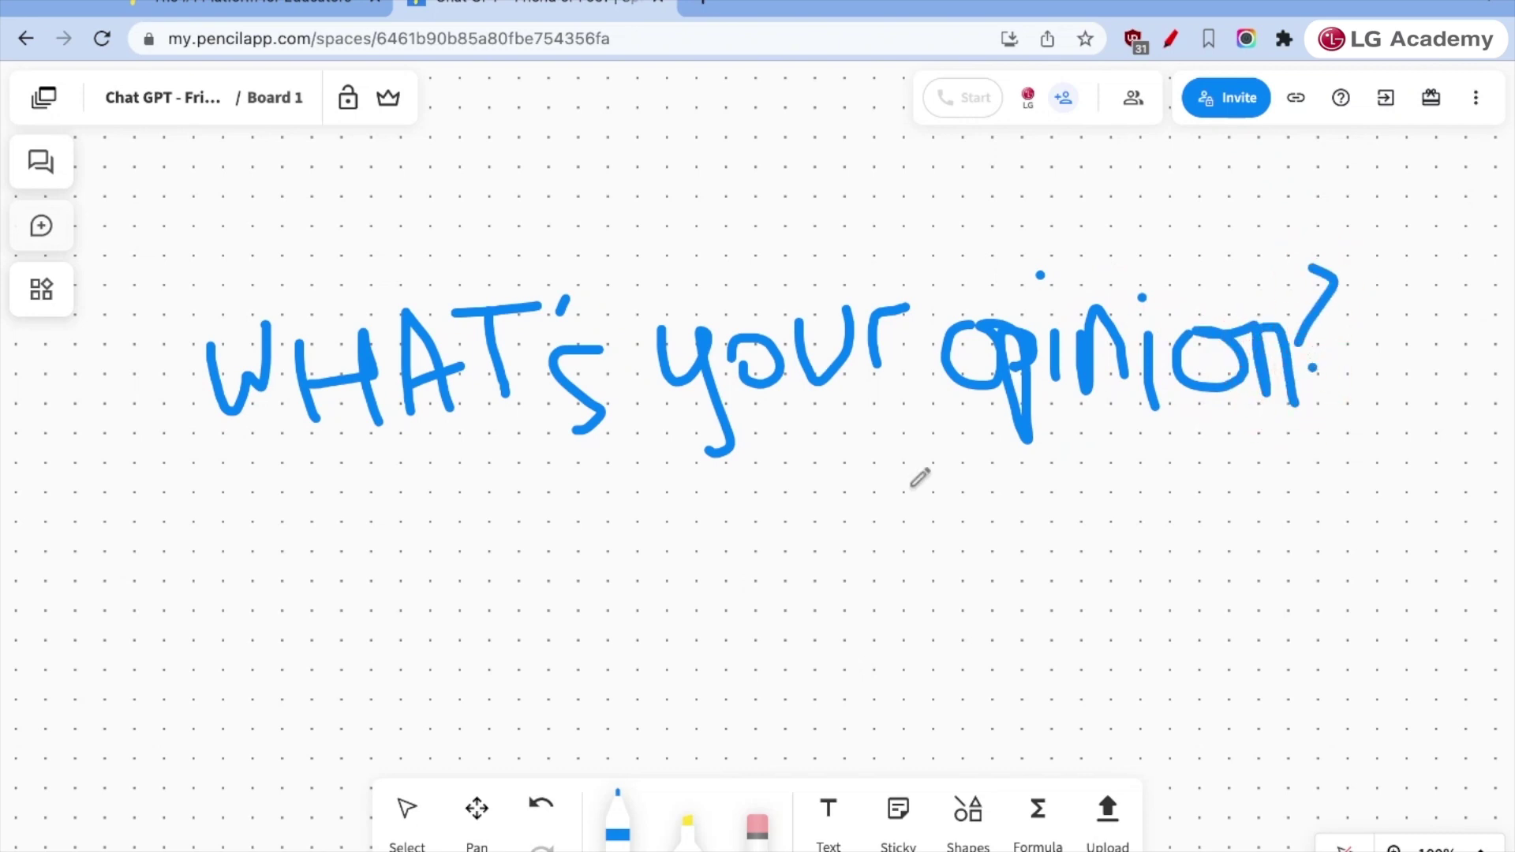
scroll(813, 565, down, 5)
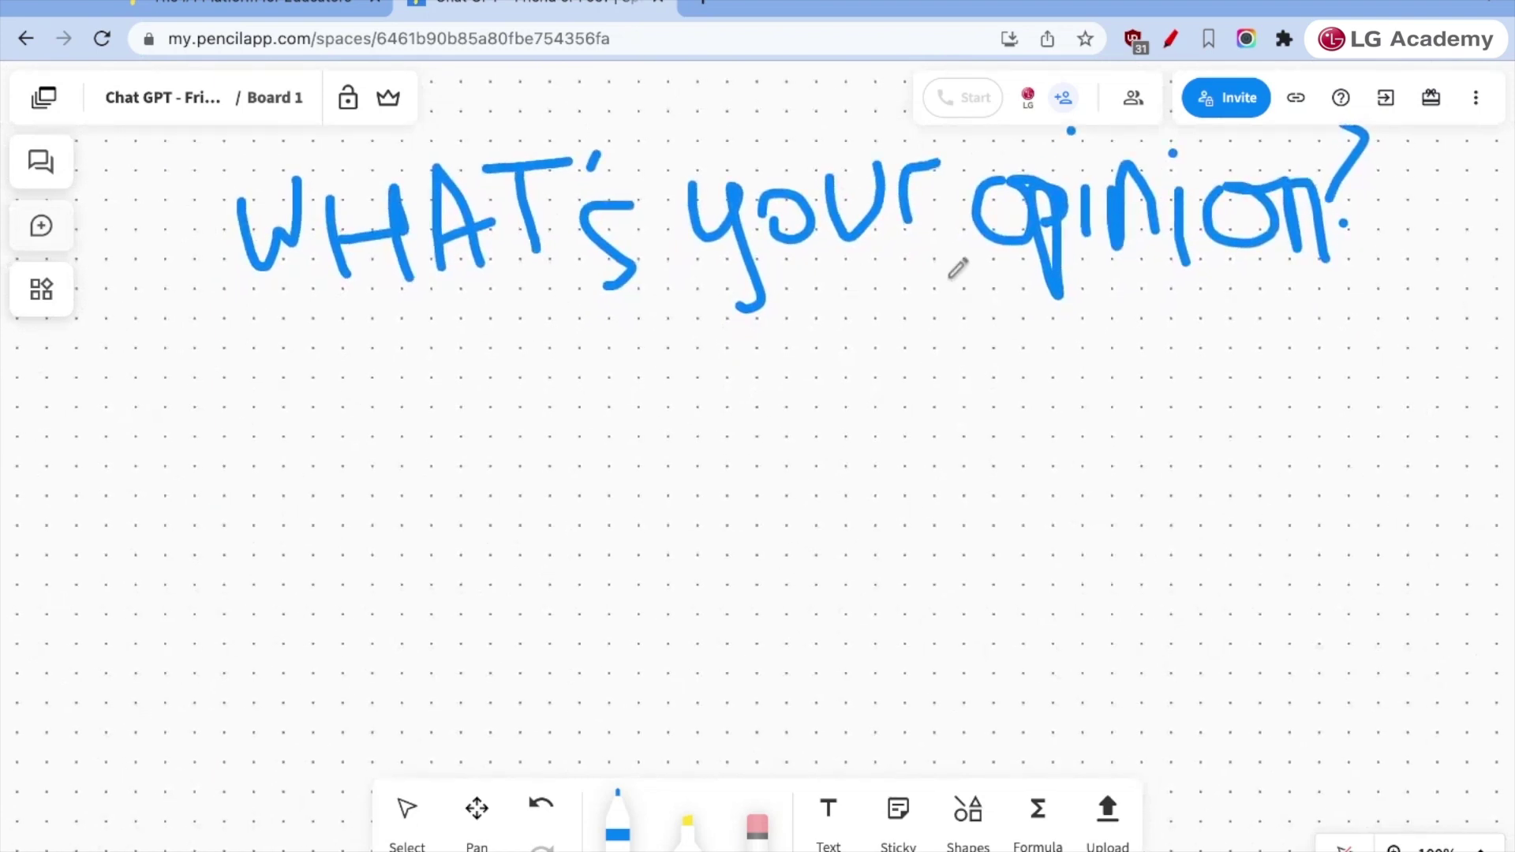
- Add a text box below the question: 'I think it's going to alter the way that we interact with information'
click(828, 813)
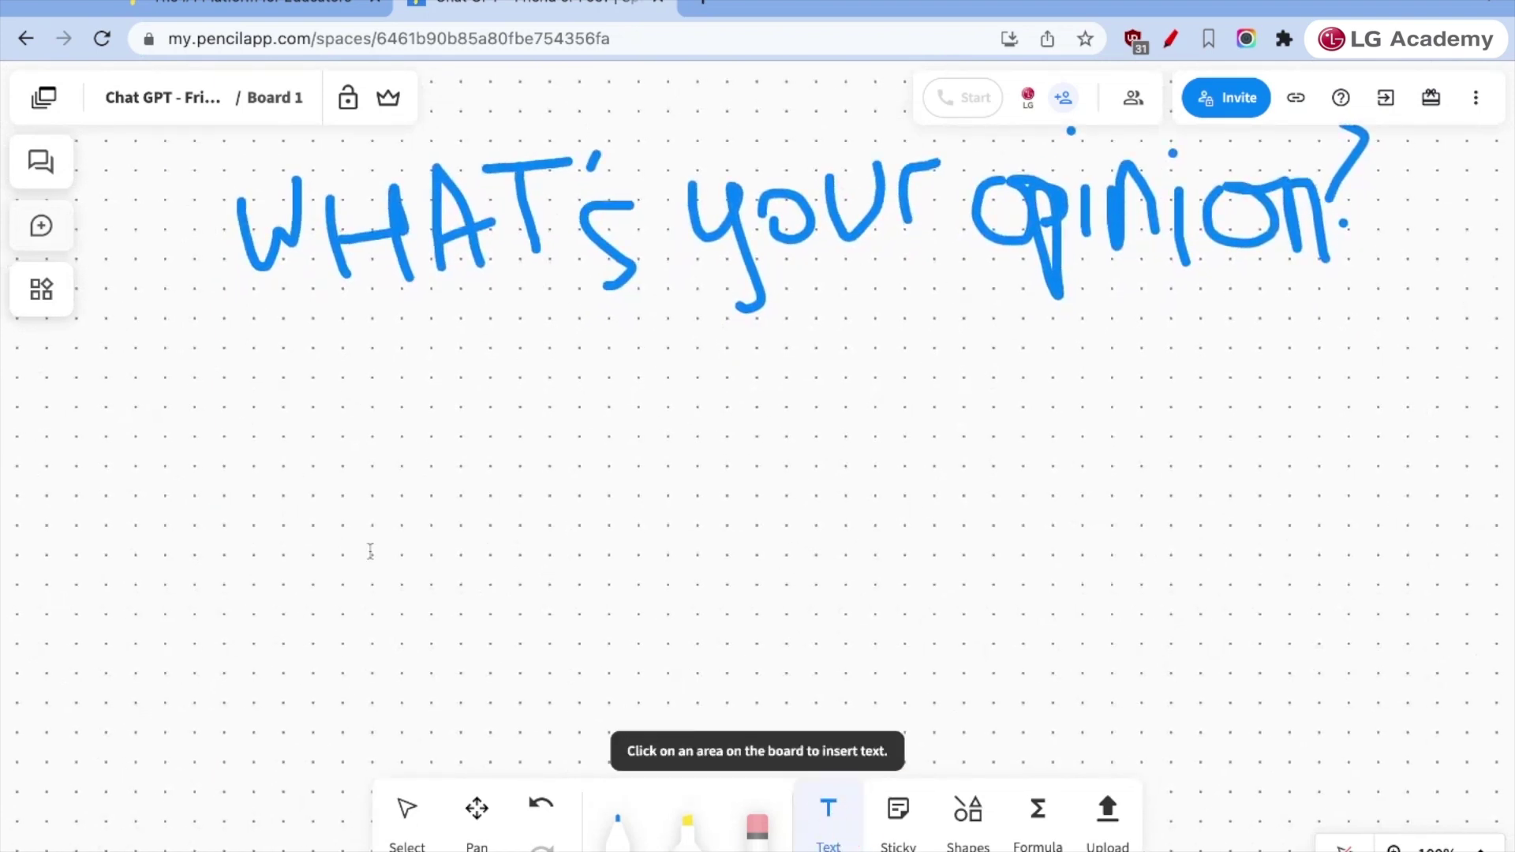
click(211, 365)
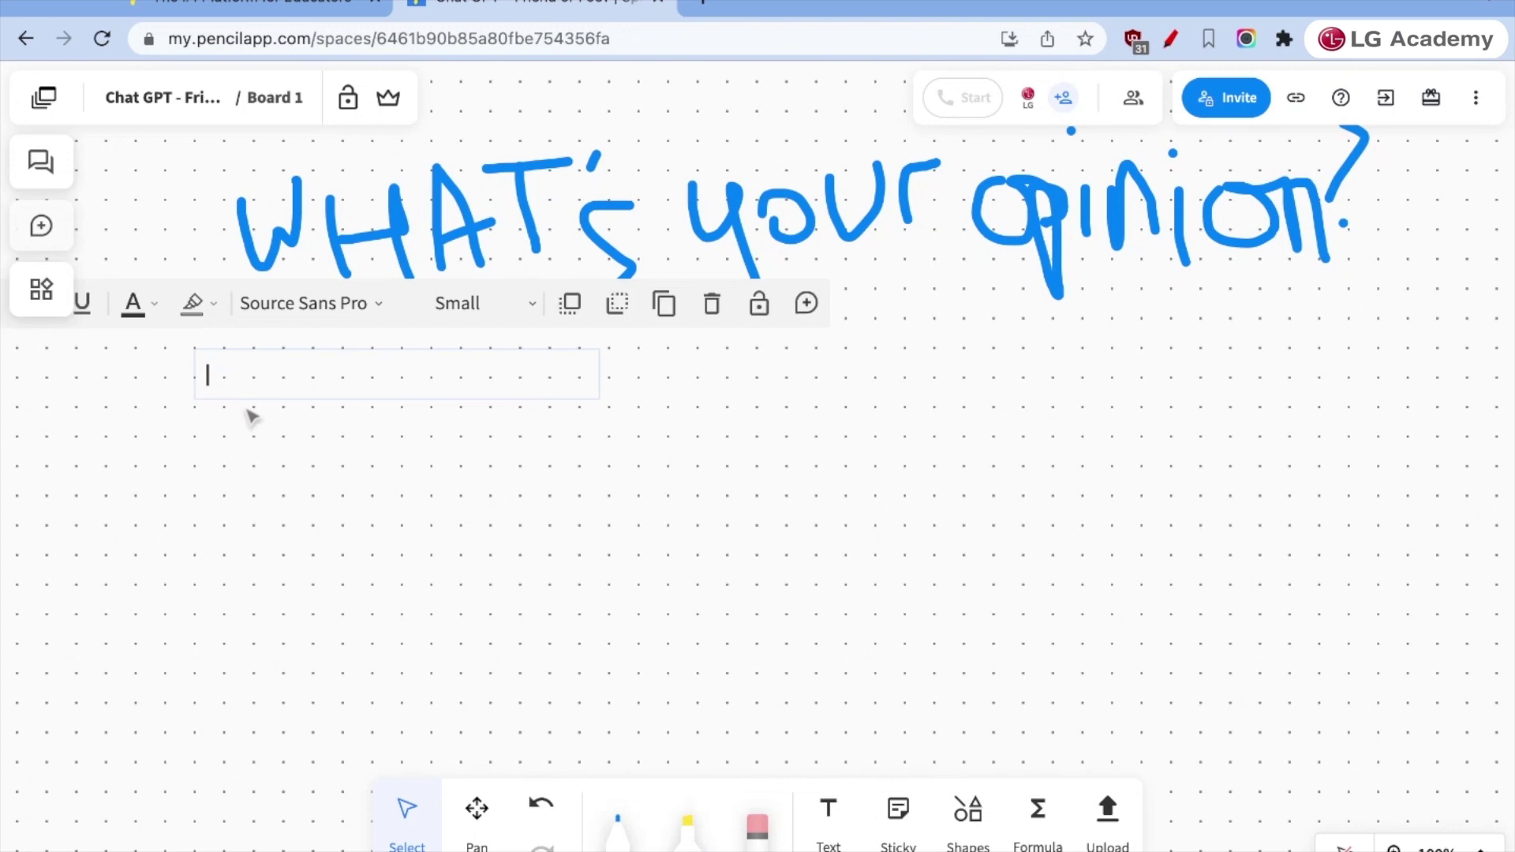
text(I think it's going to alter the way that we interact)
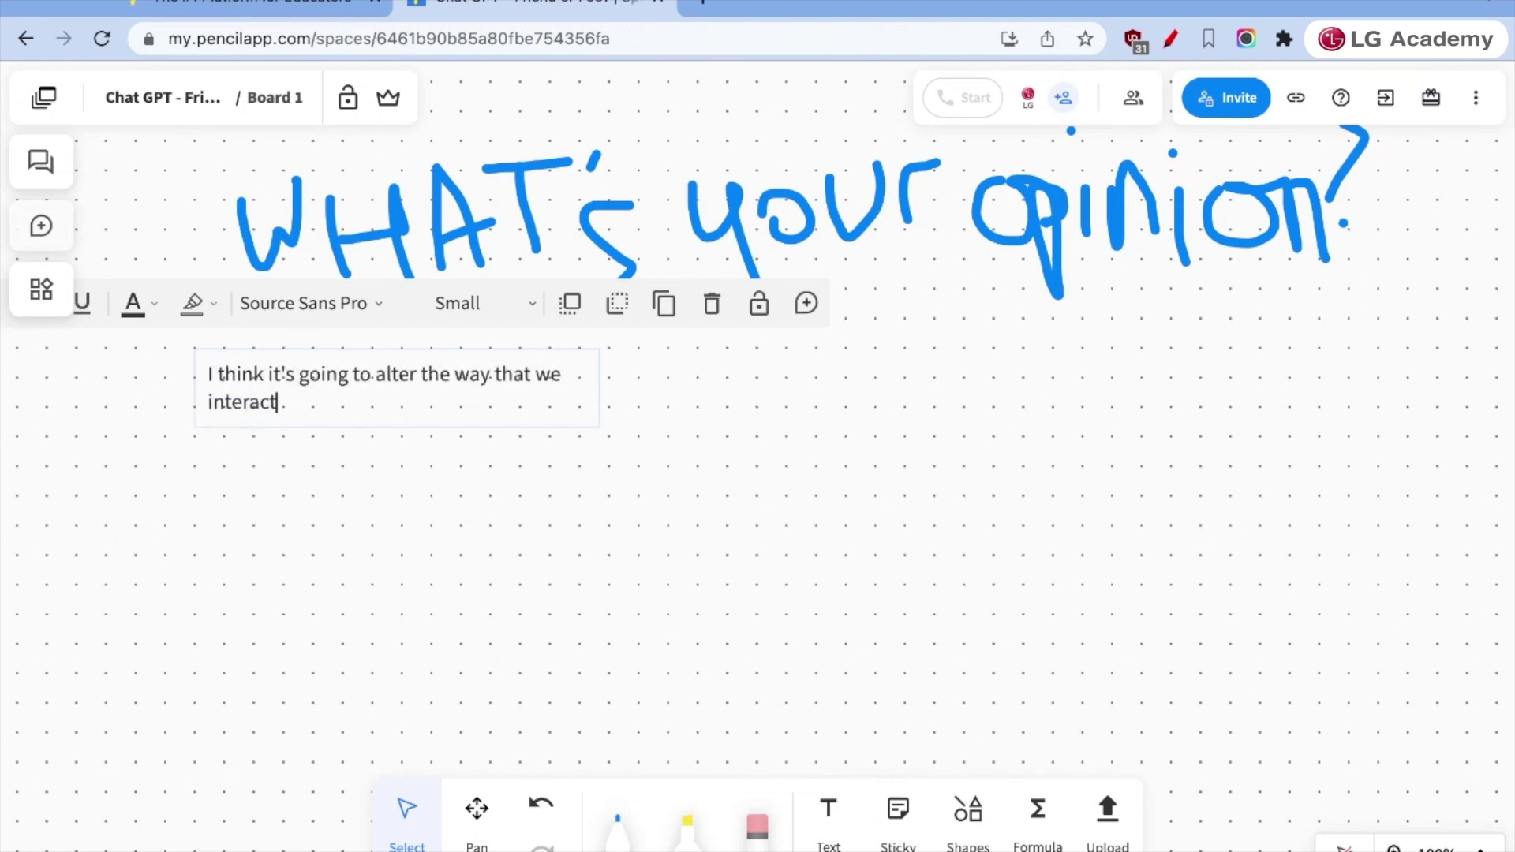
text( with information)
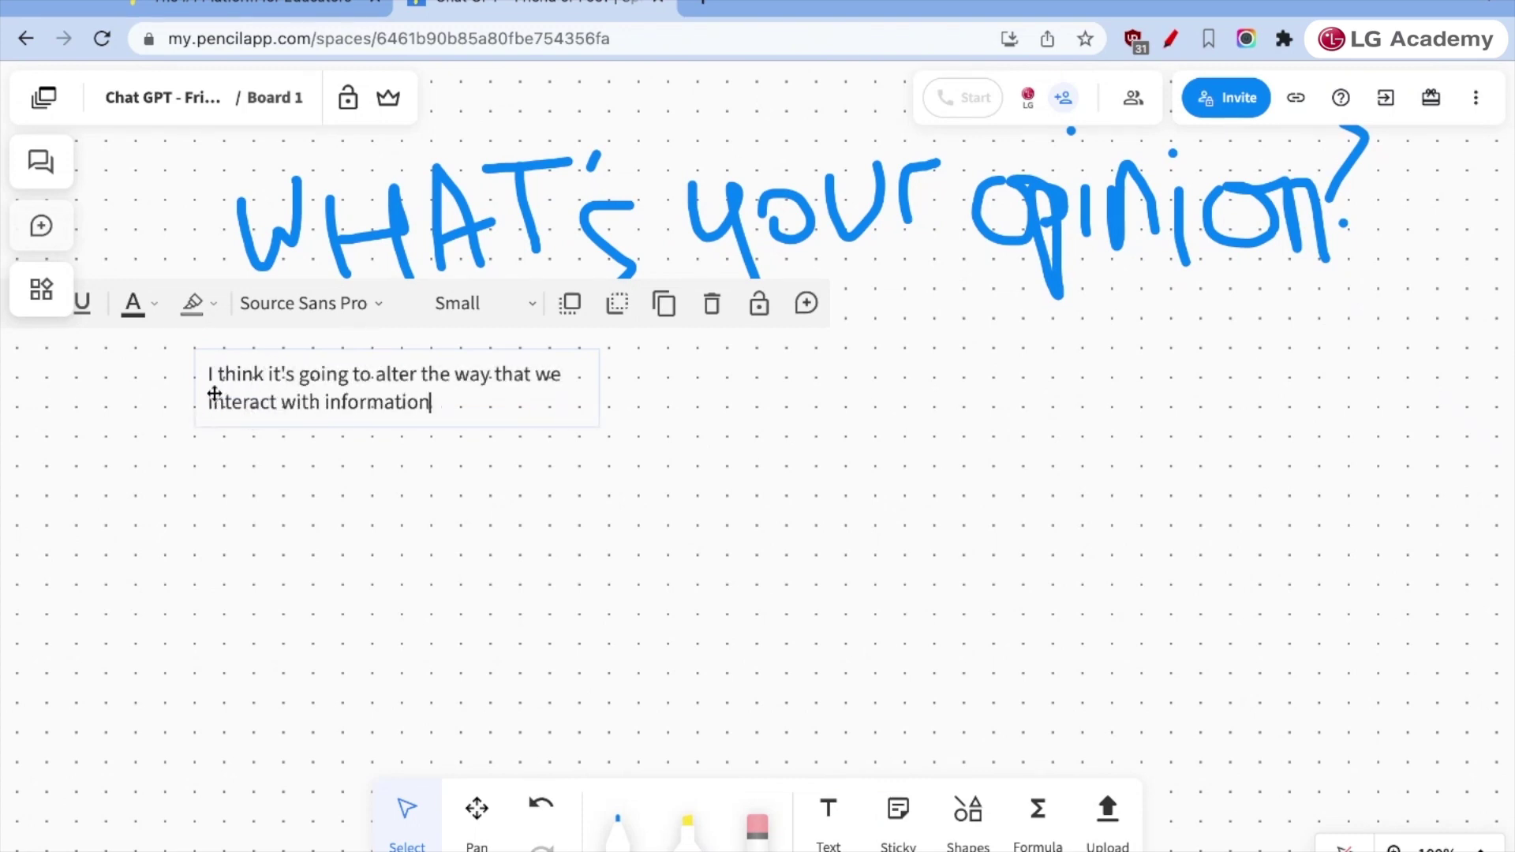
- Restyle the opinion text in Arial at Large size and start a comment on it
triple_click(214, 393)
click(292, 309)
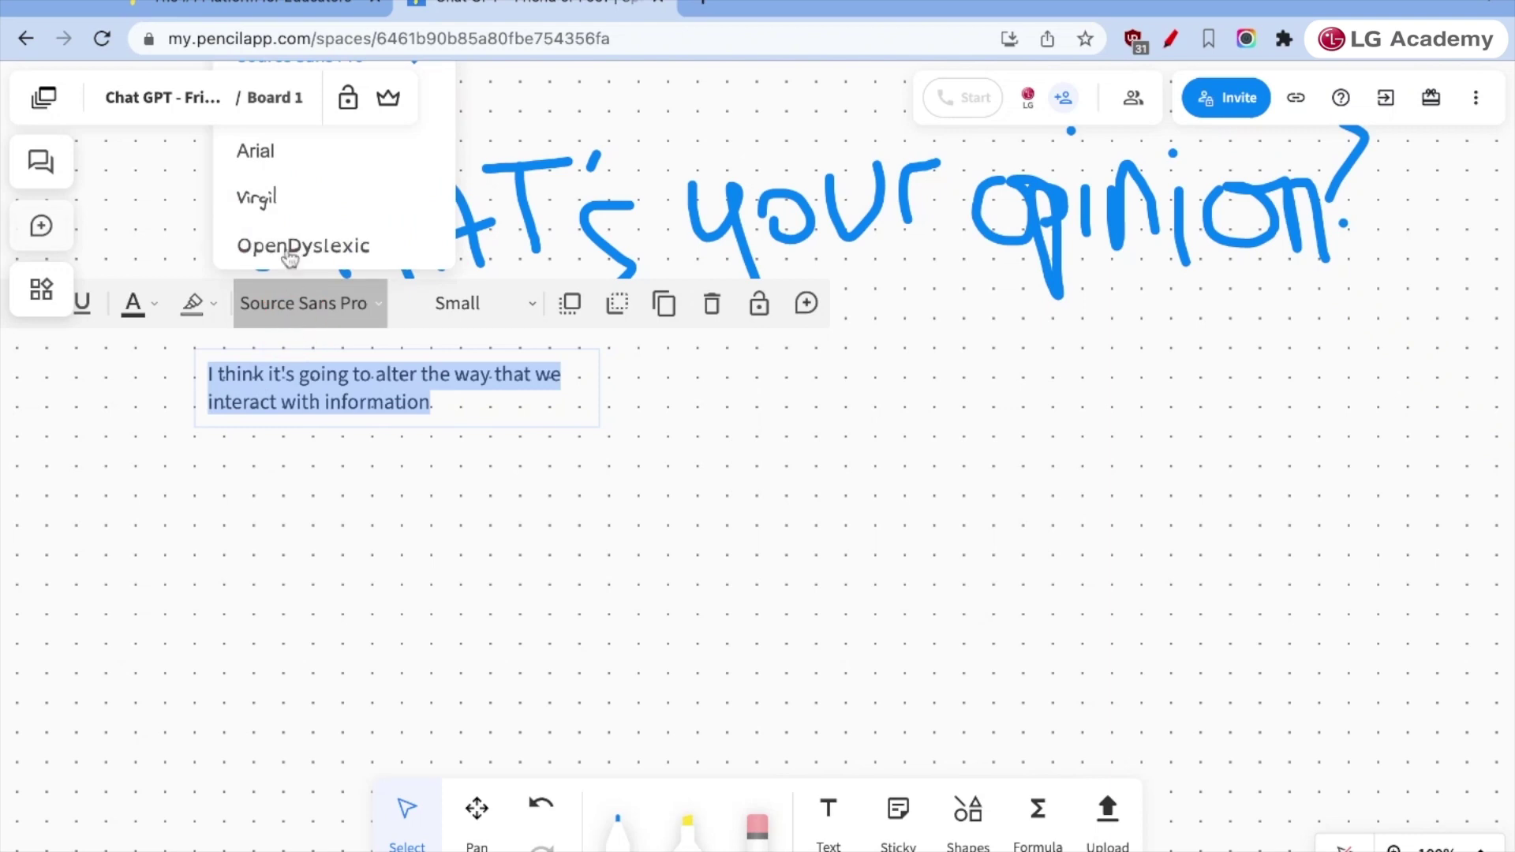
click(263, 147)
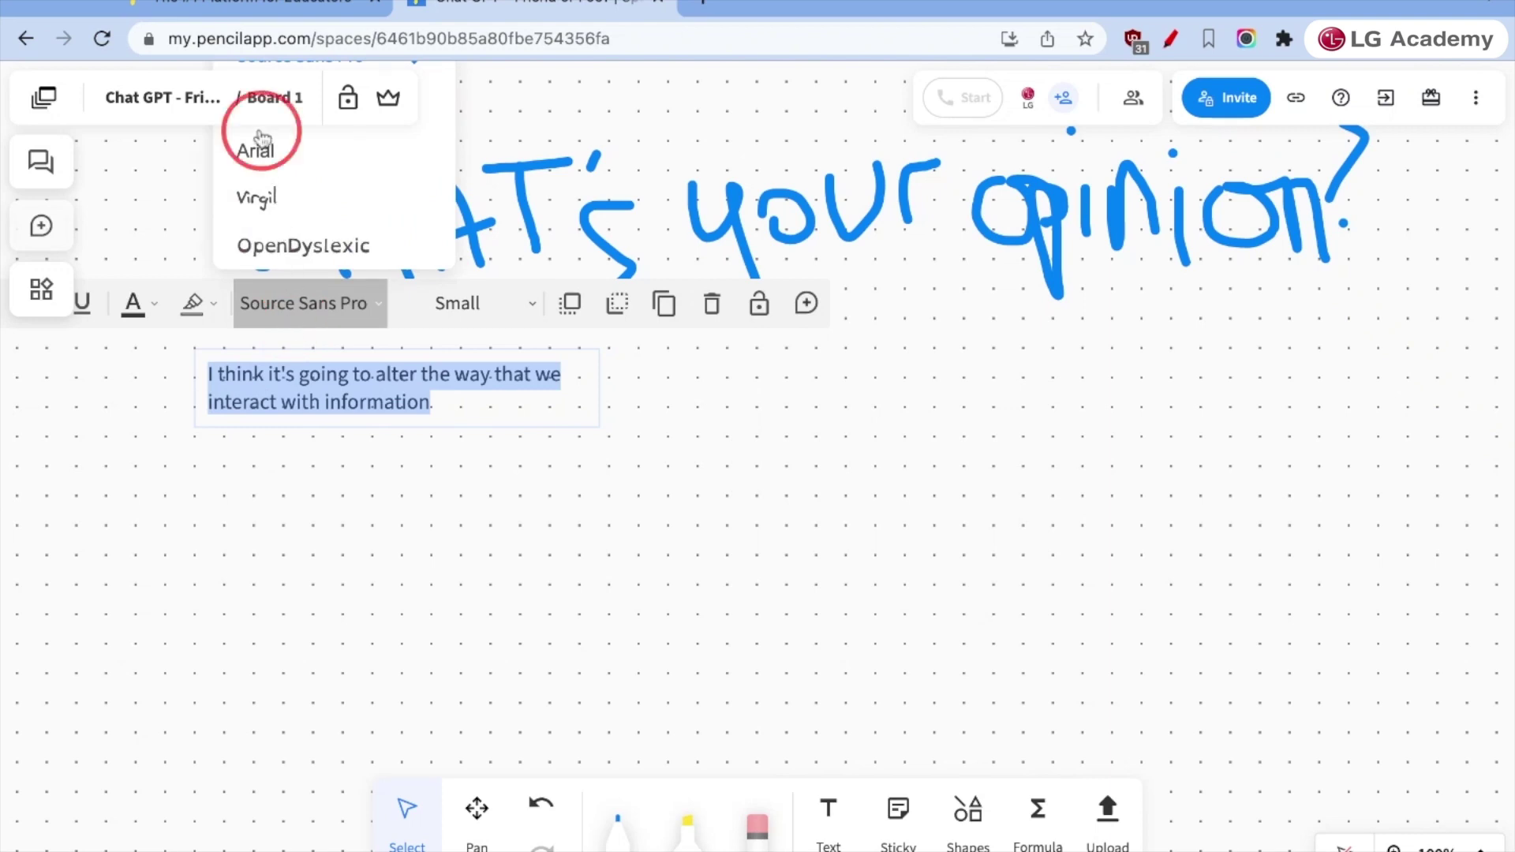
click(500, 303)
click(433, 159)
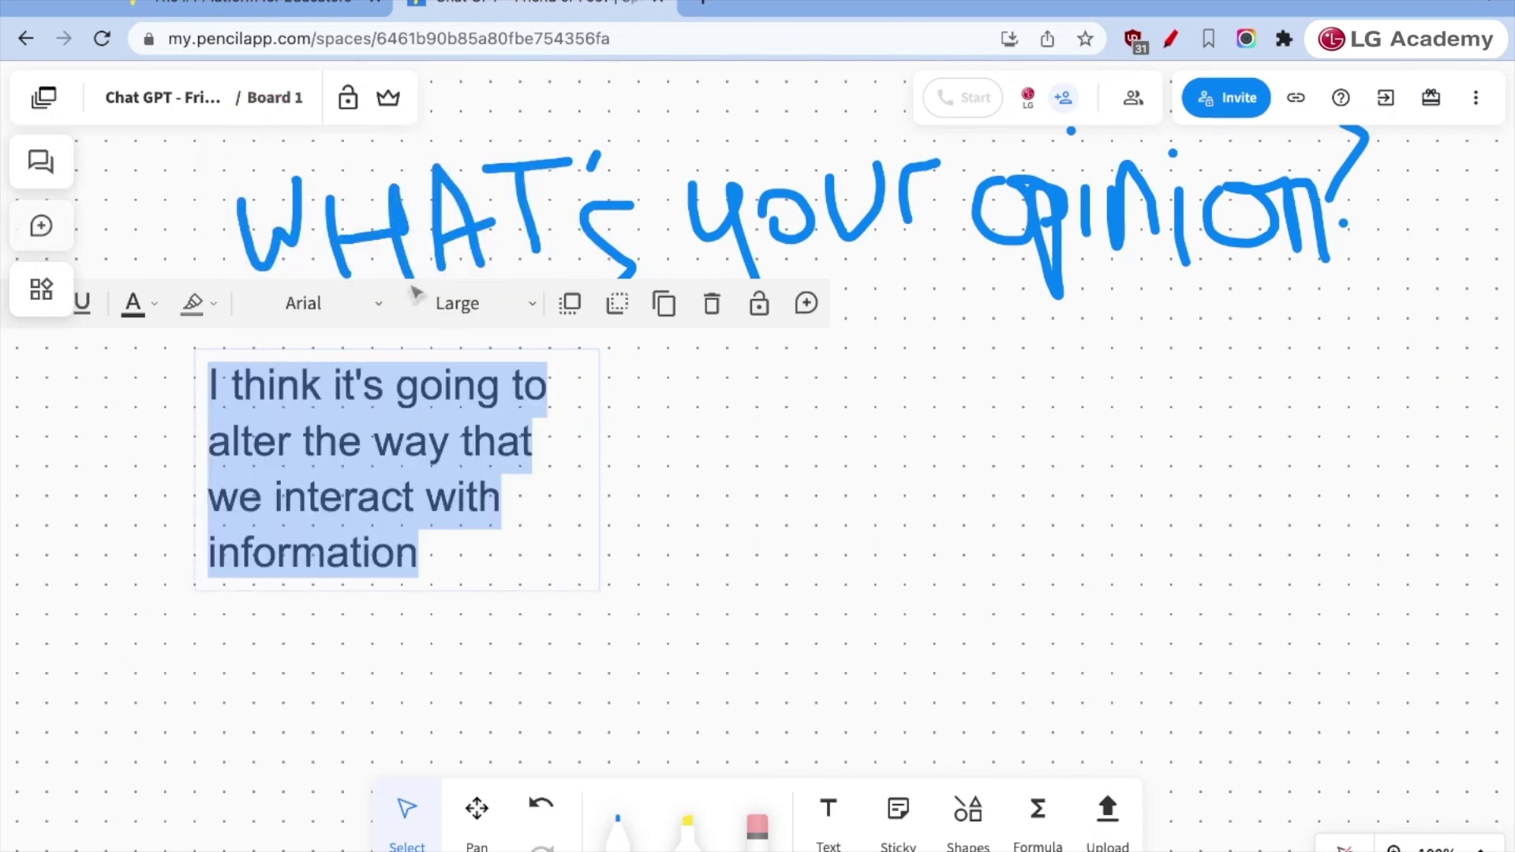
click(137, 307)
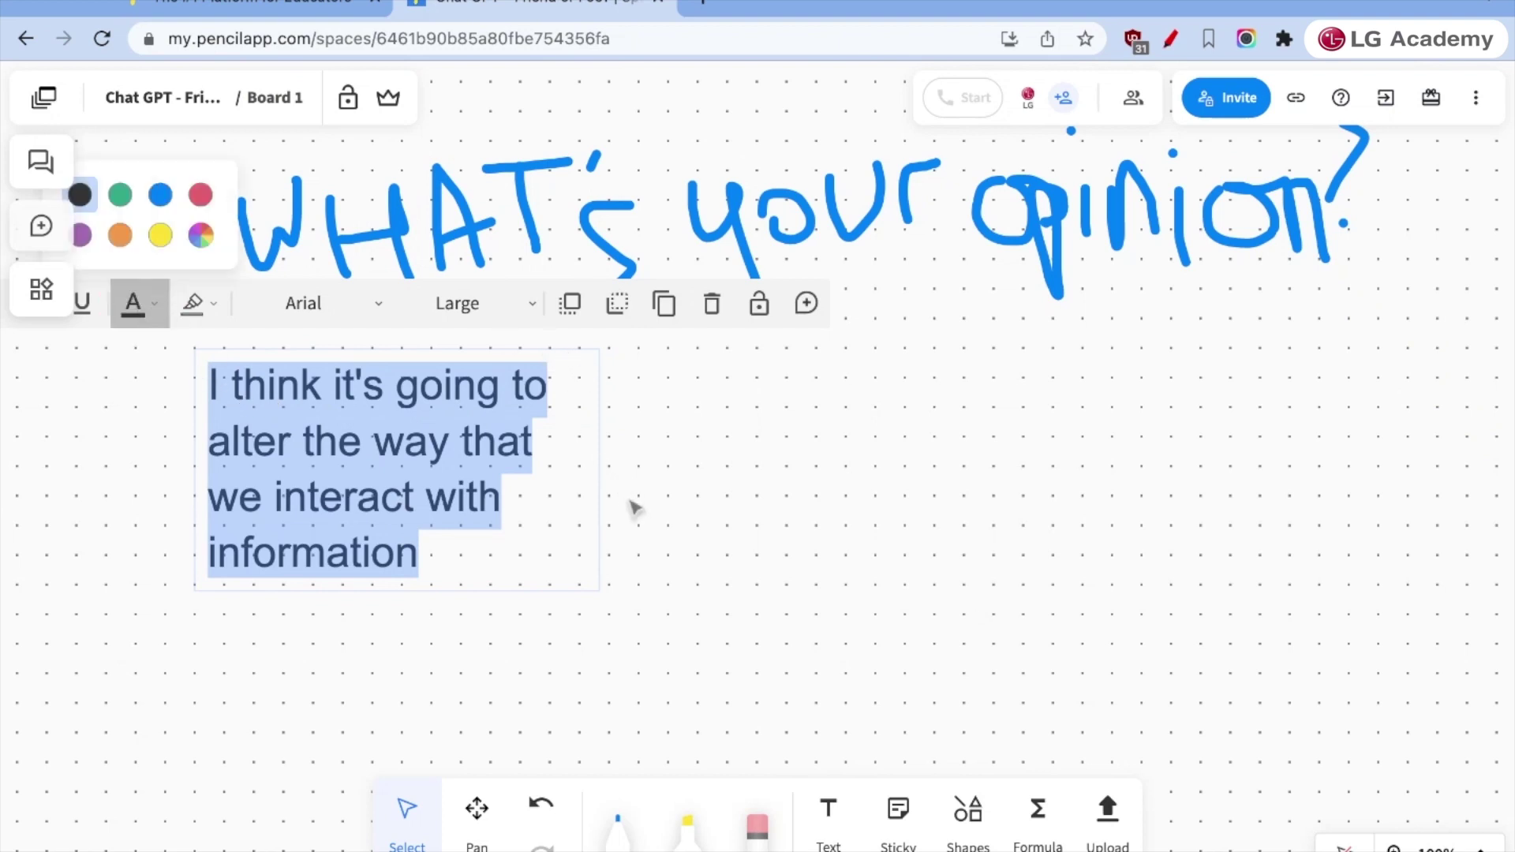
click(585, 463)
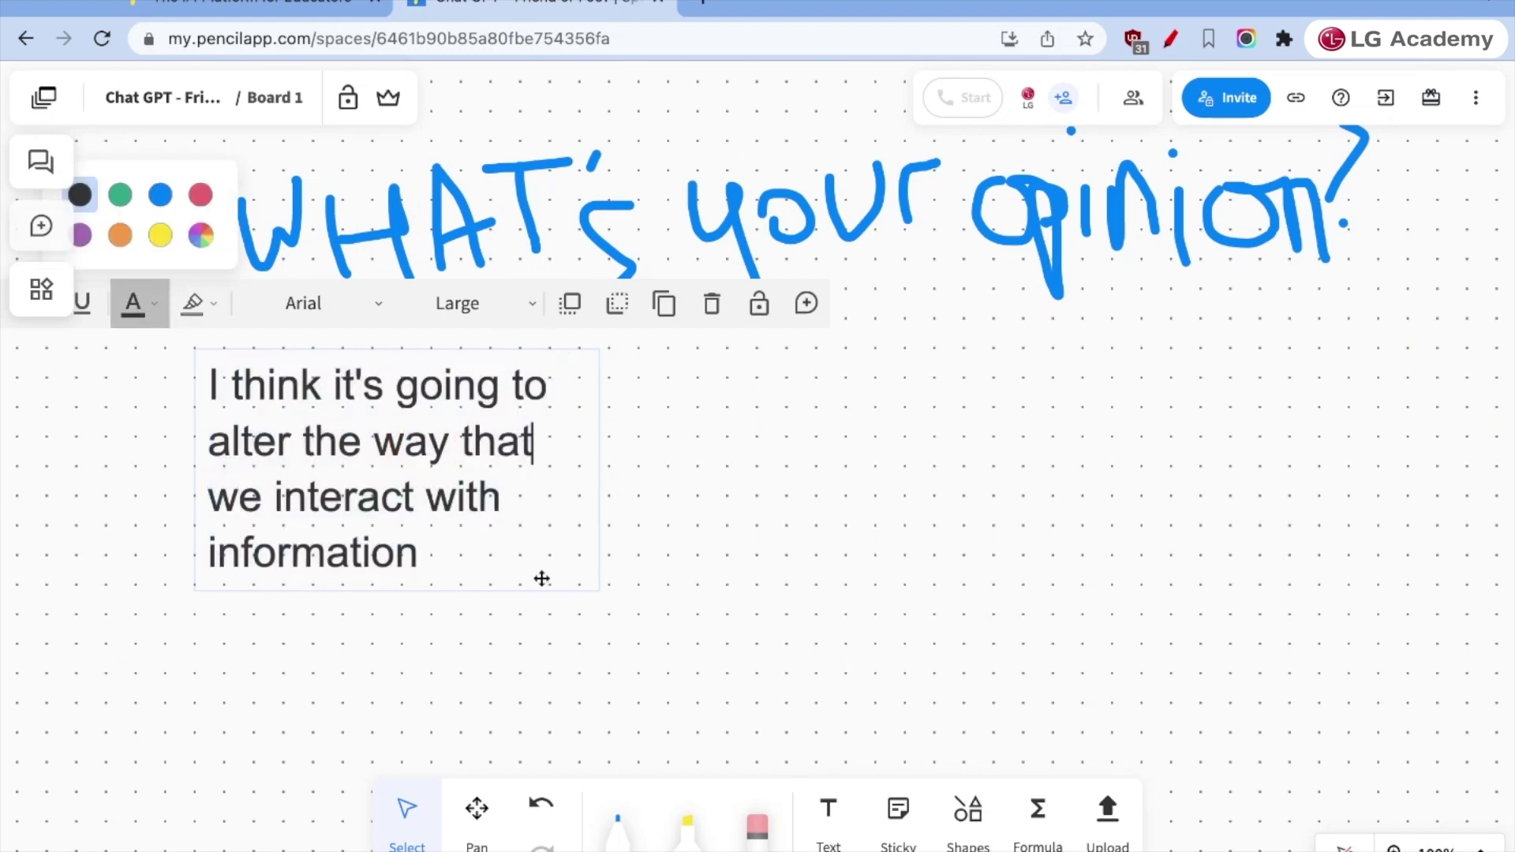
double_click(426, 494)
click(535, 565)
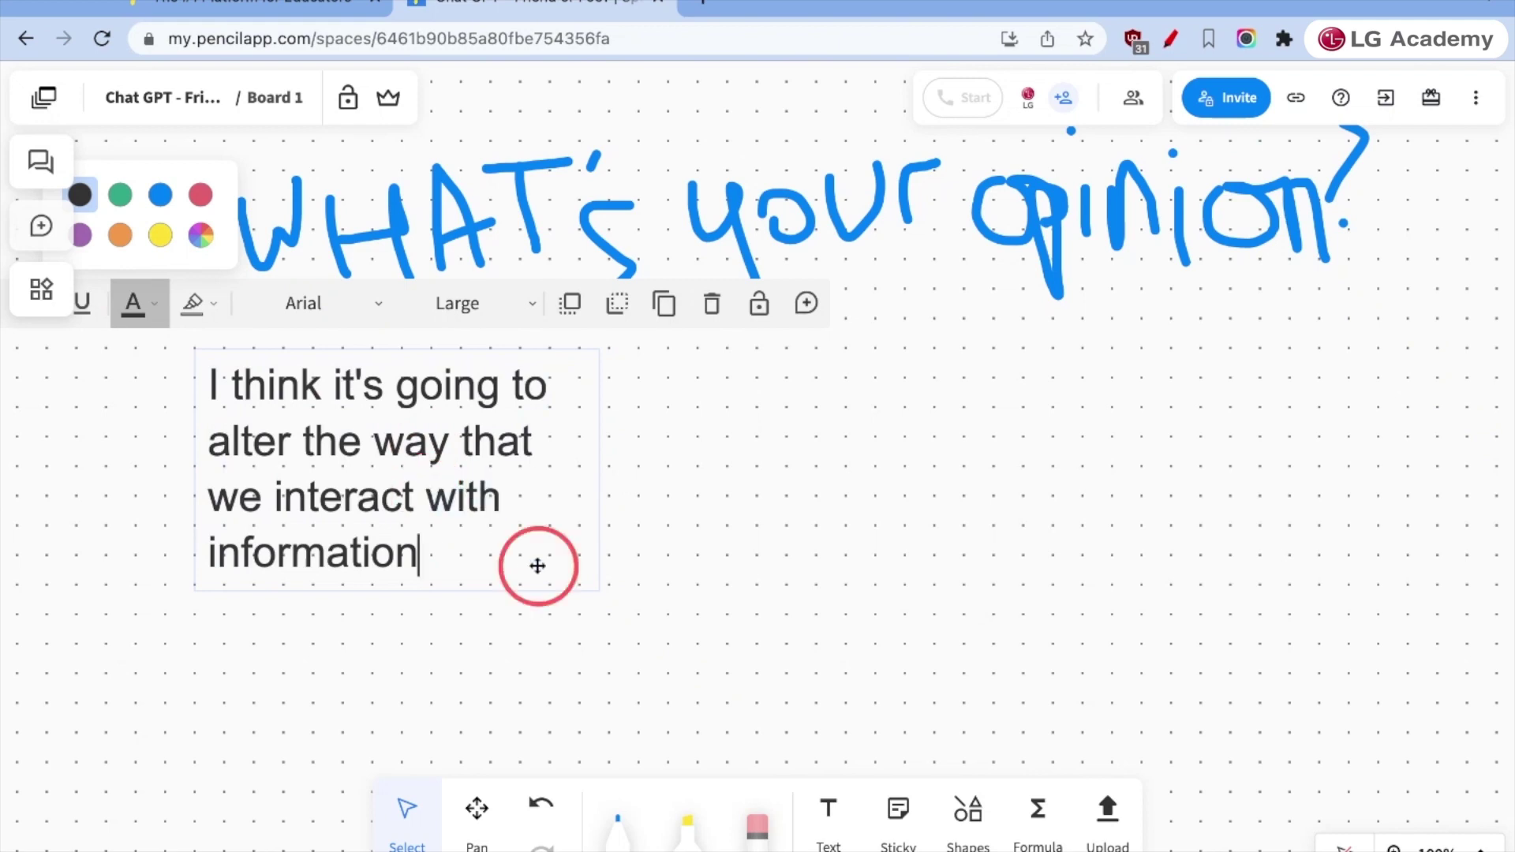
click(807, 303)
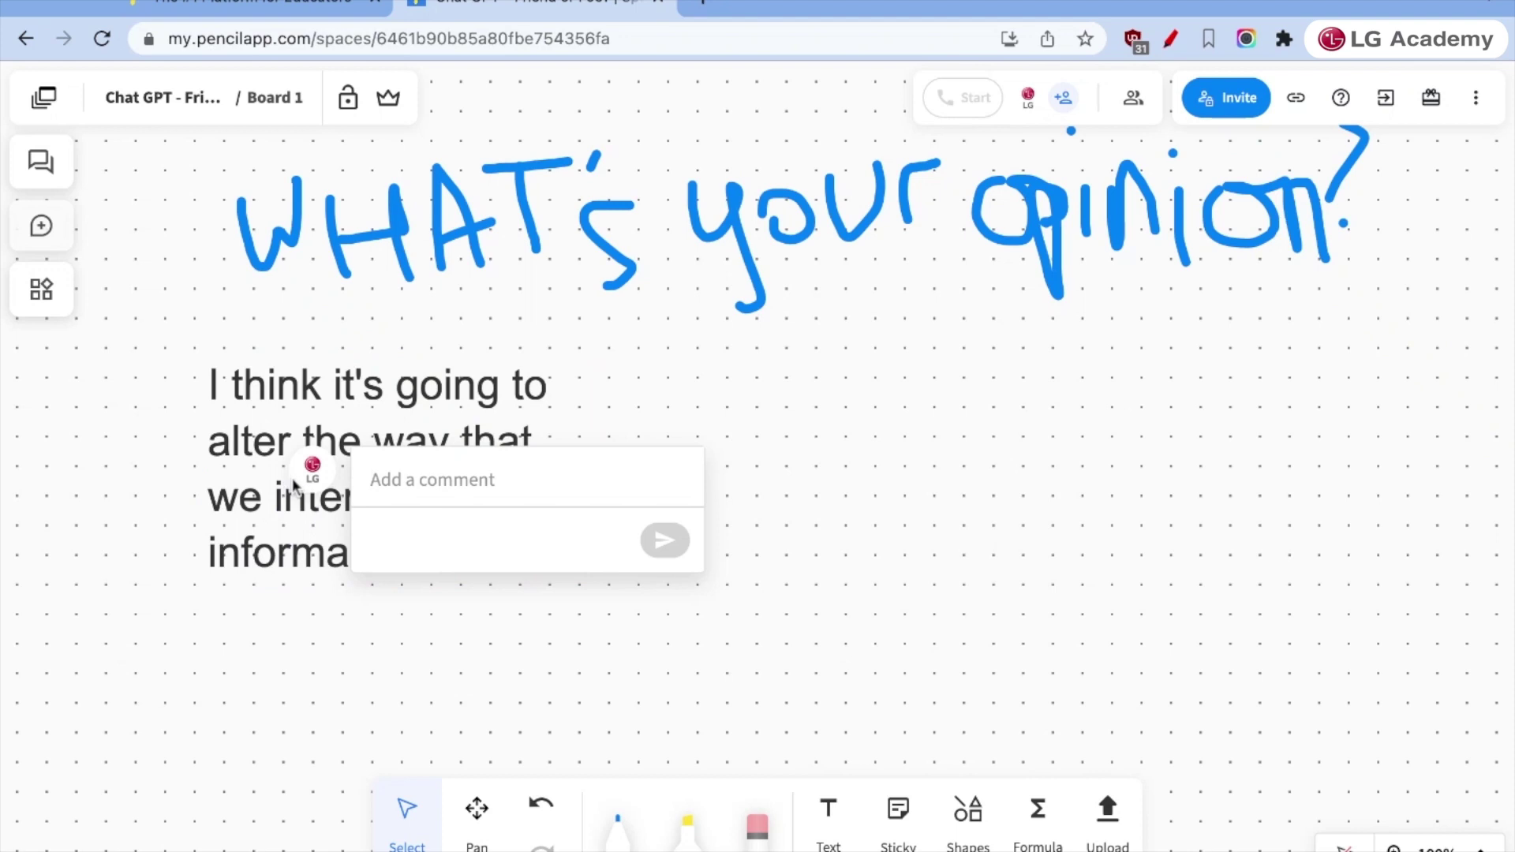
- Place a sticky note reading 'I am afraid it will eliminate jobs.' up-right of the opinion text
click(314, 462)
click(318, 392)
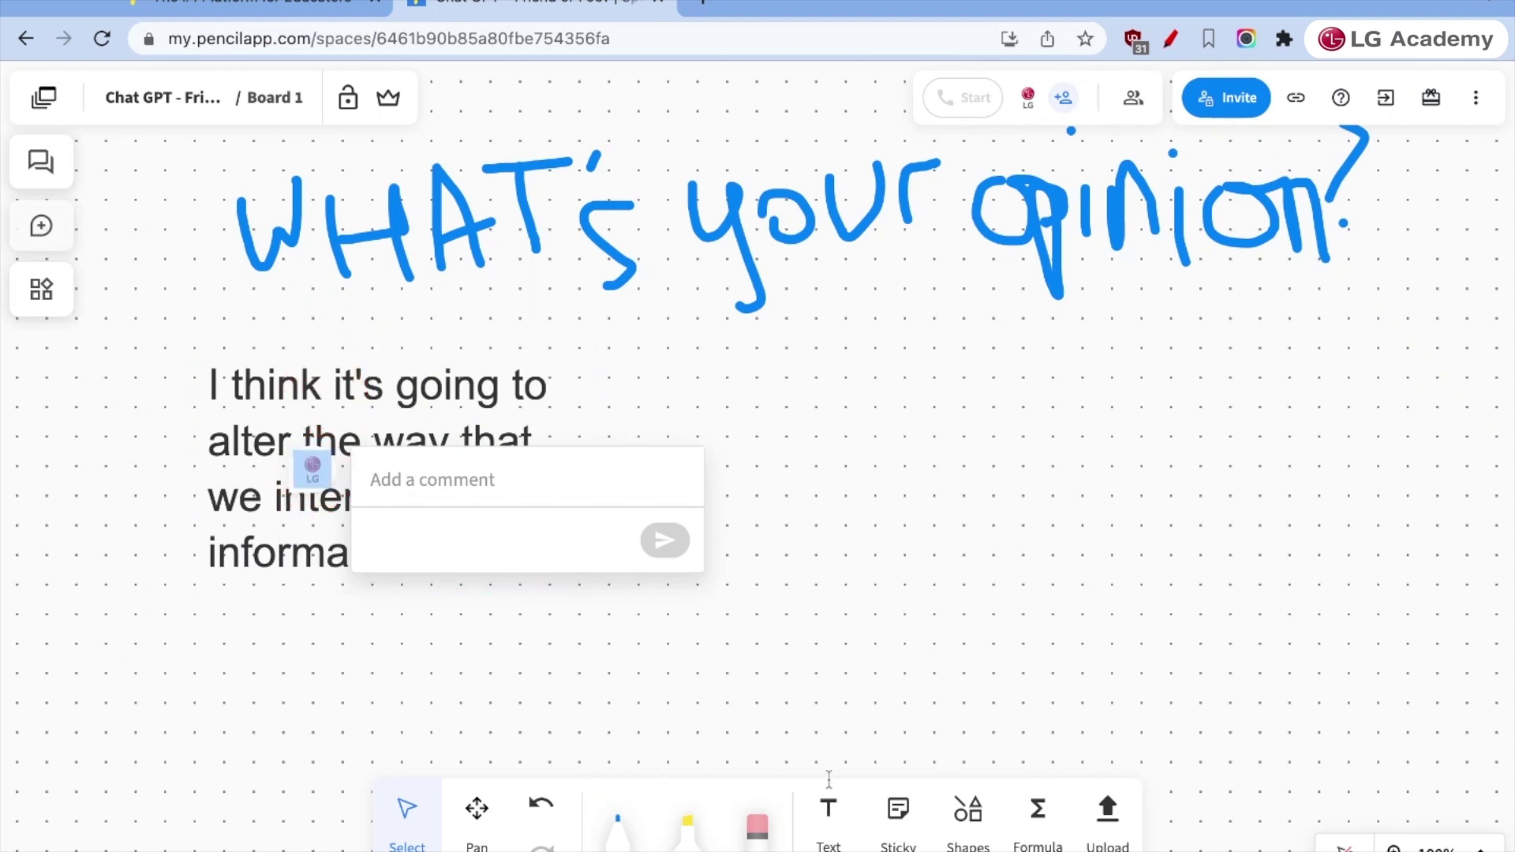
click(898, 811)
click(917, 457)
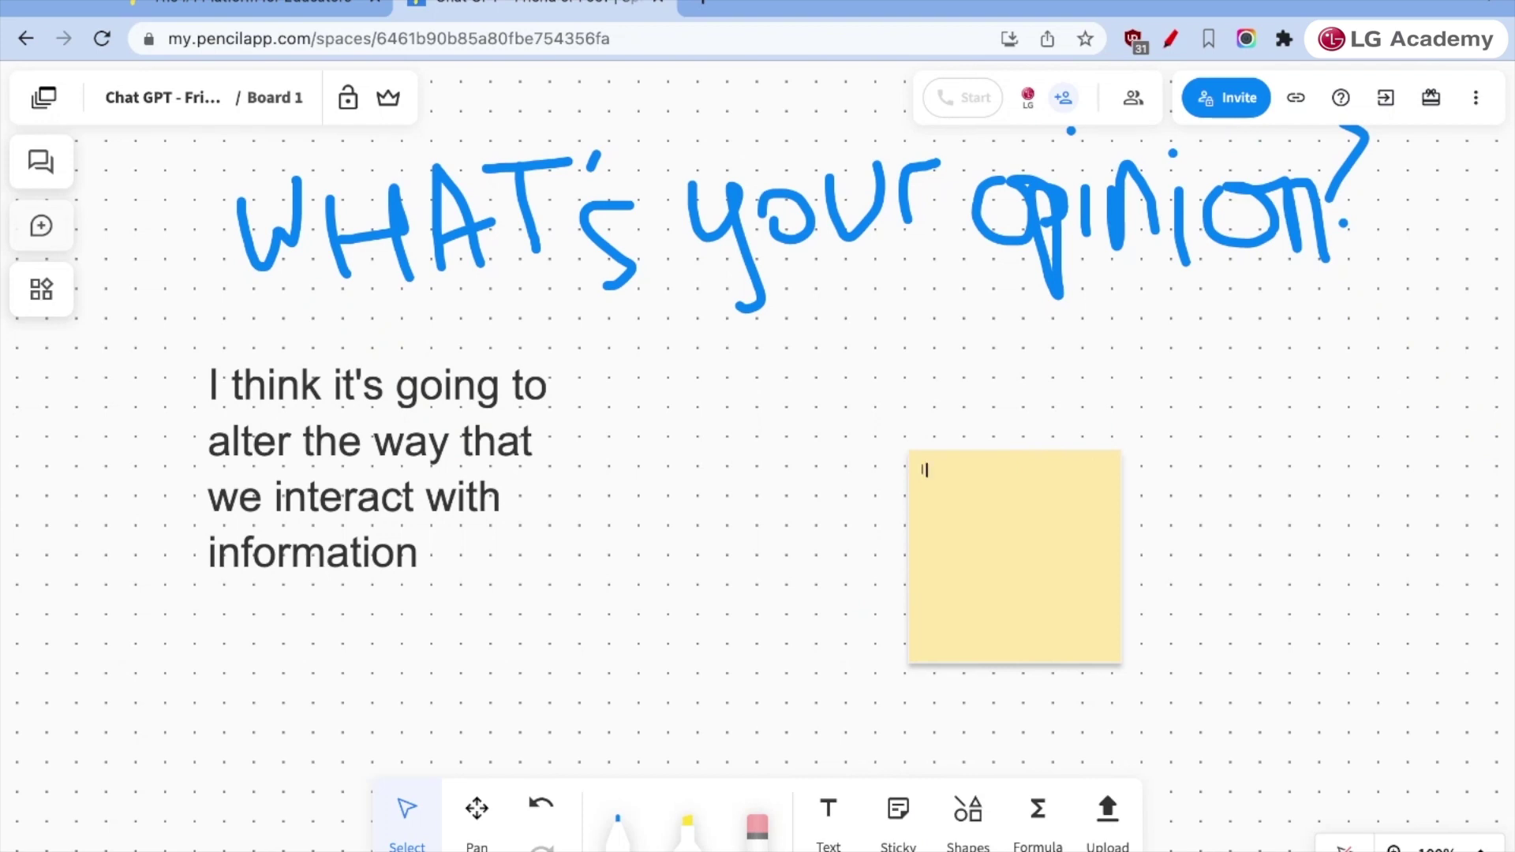
text(I am afraid it will eliminate jobs.)
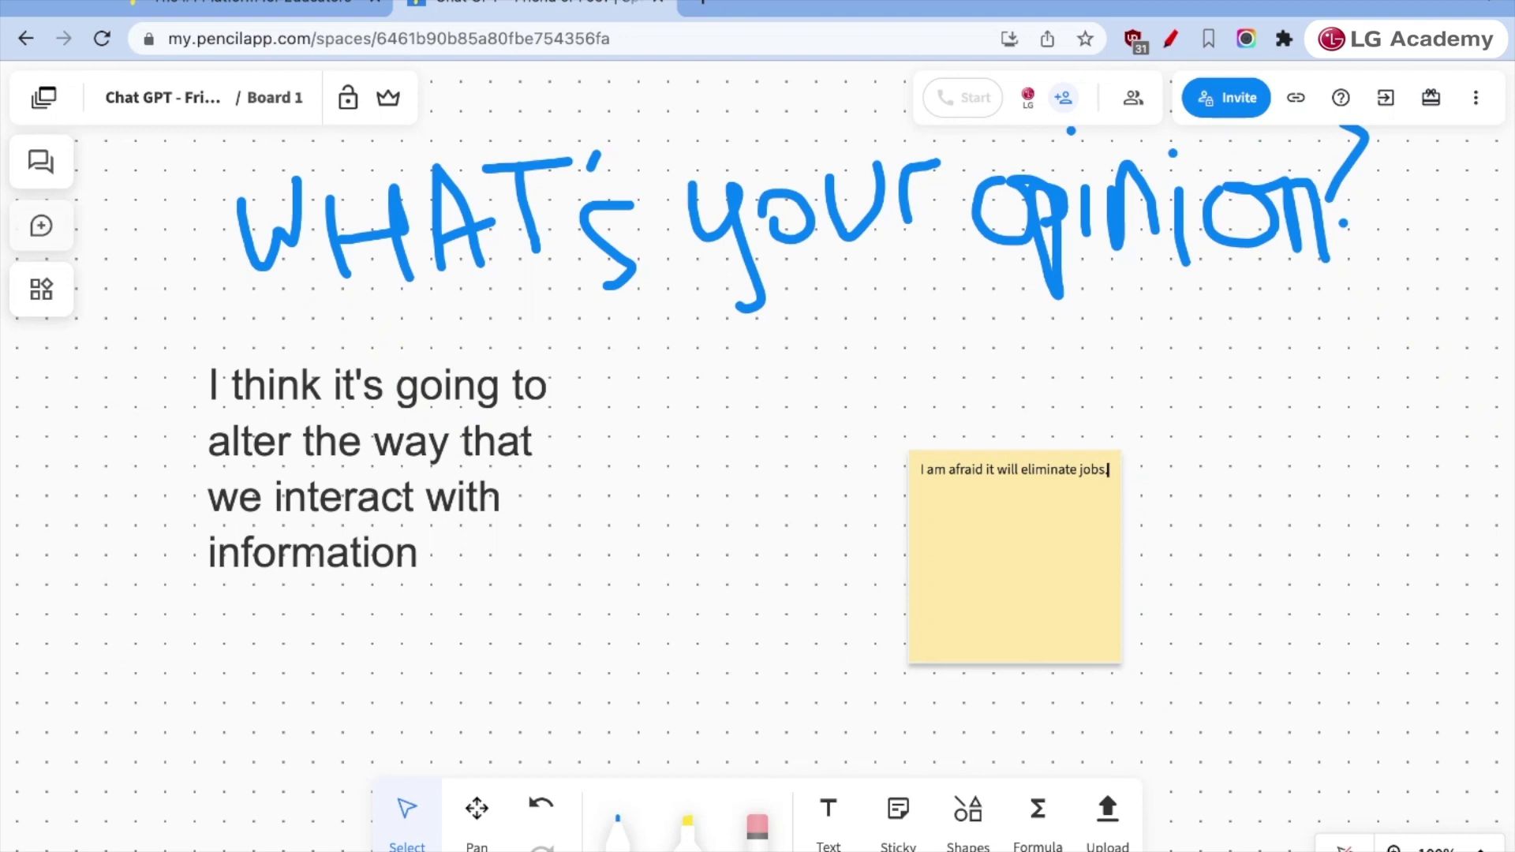
triple_click(1027, 459)
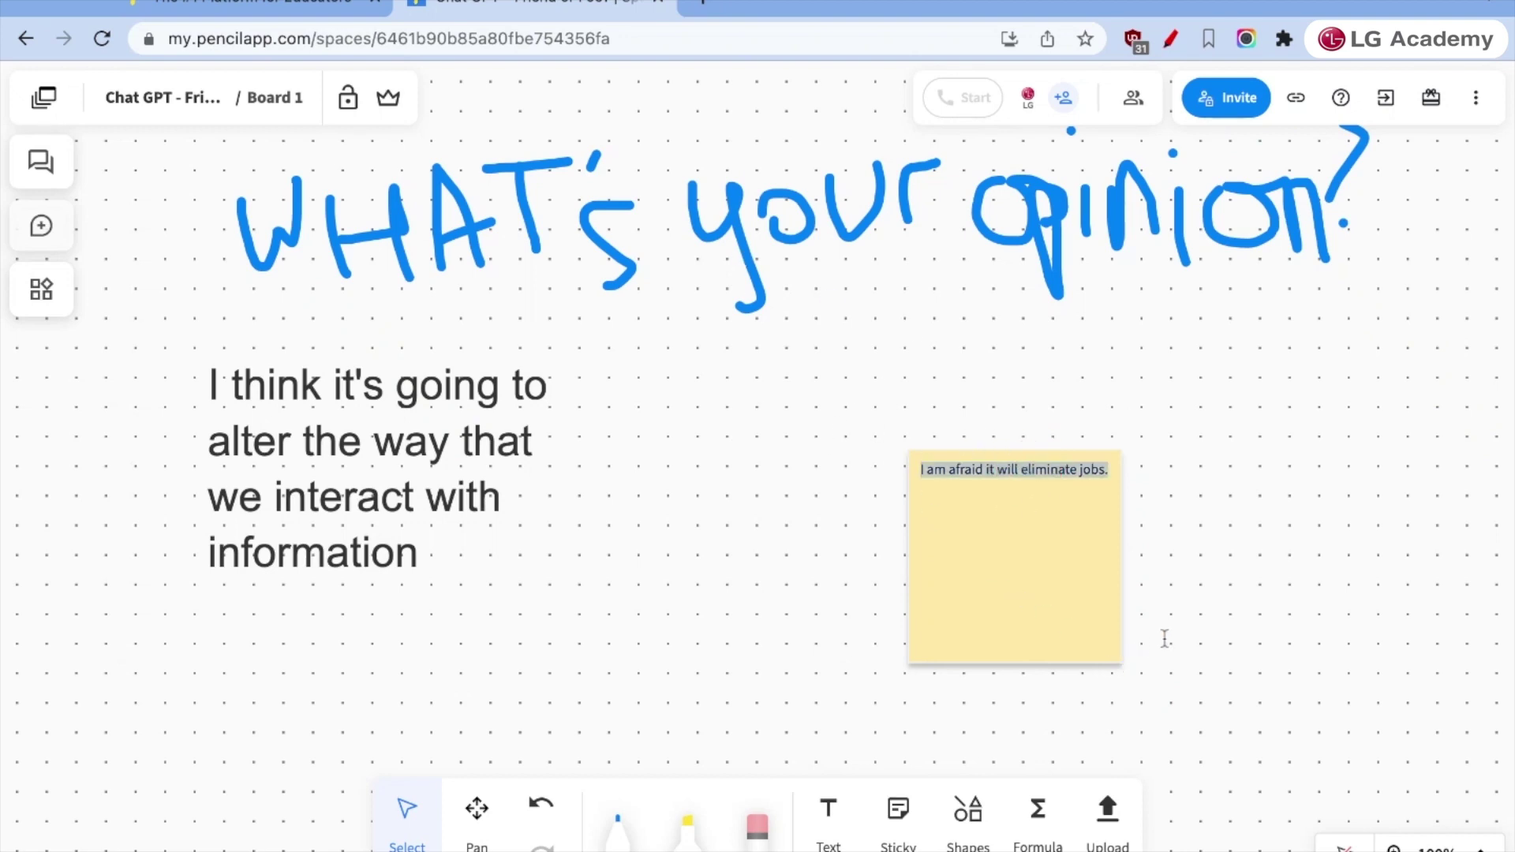
drag(1033, 585, 1188, 470)
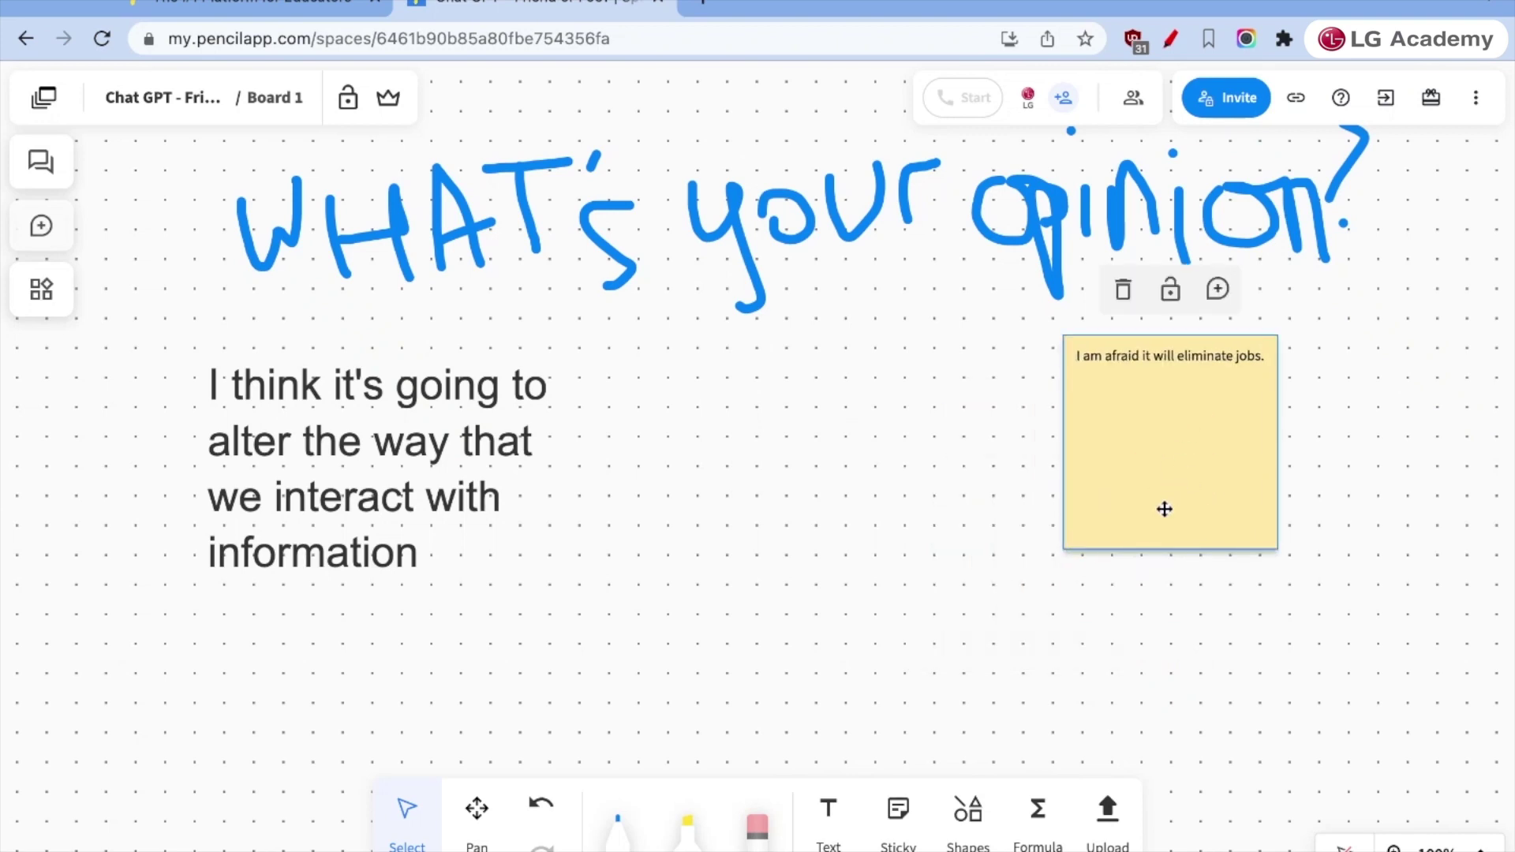
- Create a new board, Board 2, from the Boards panel
click(967, 808)
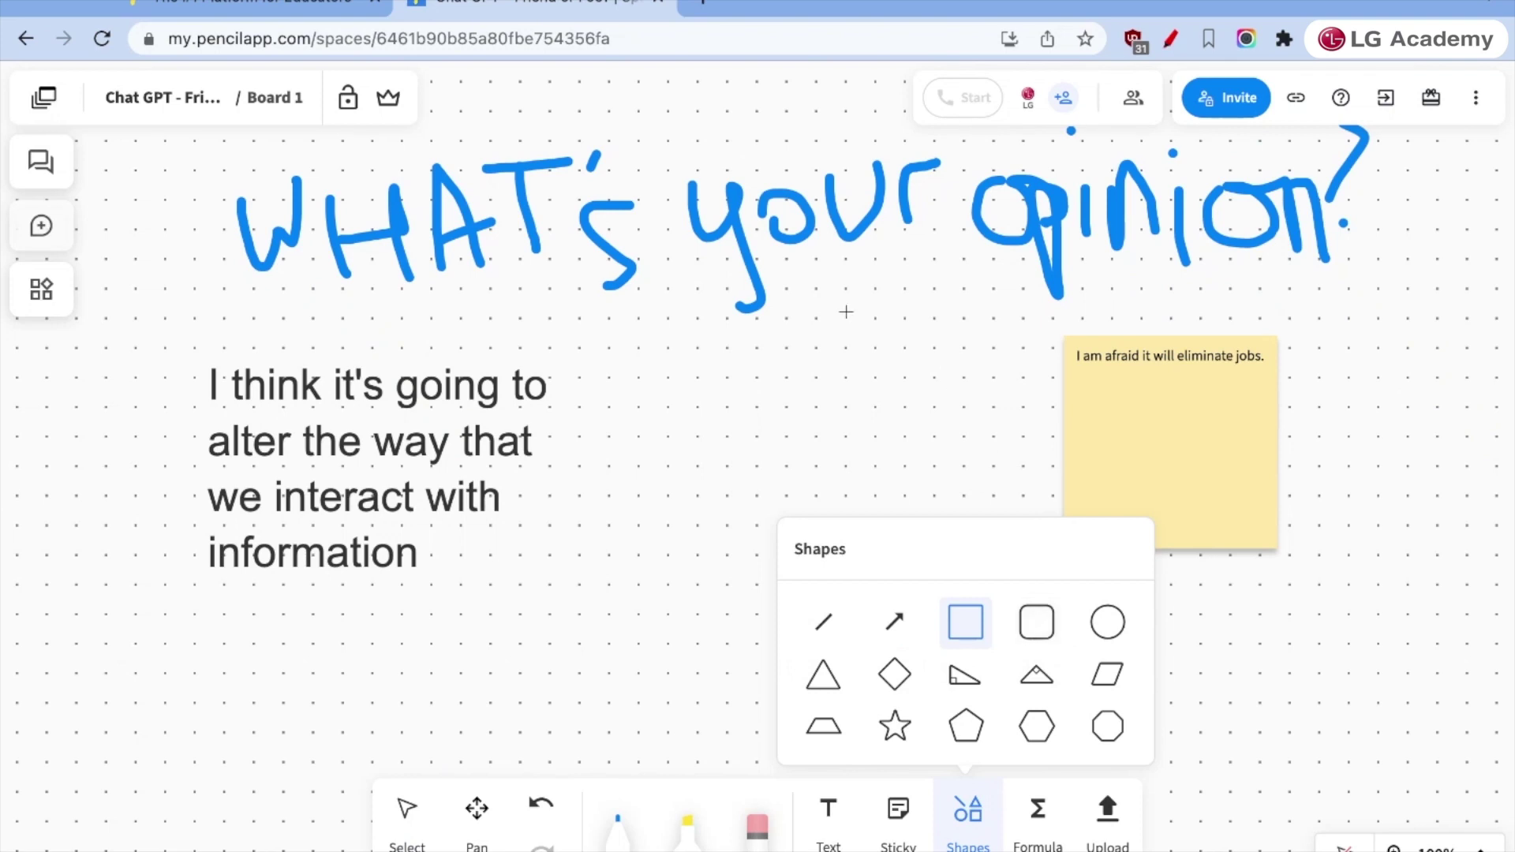
click(270, 96)
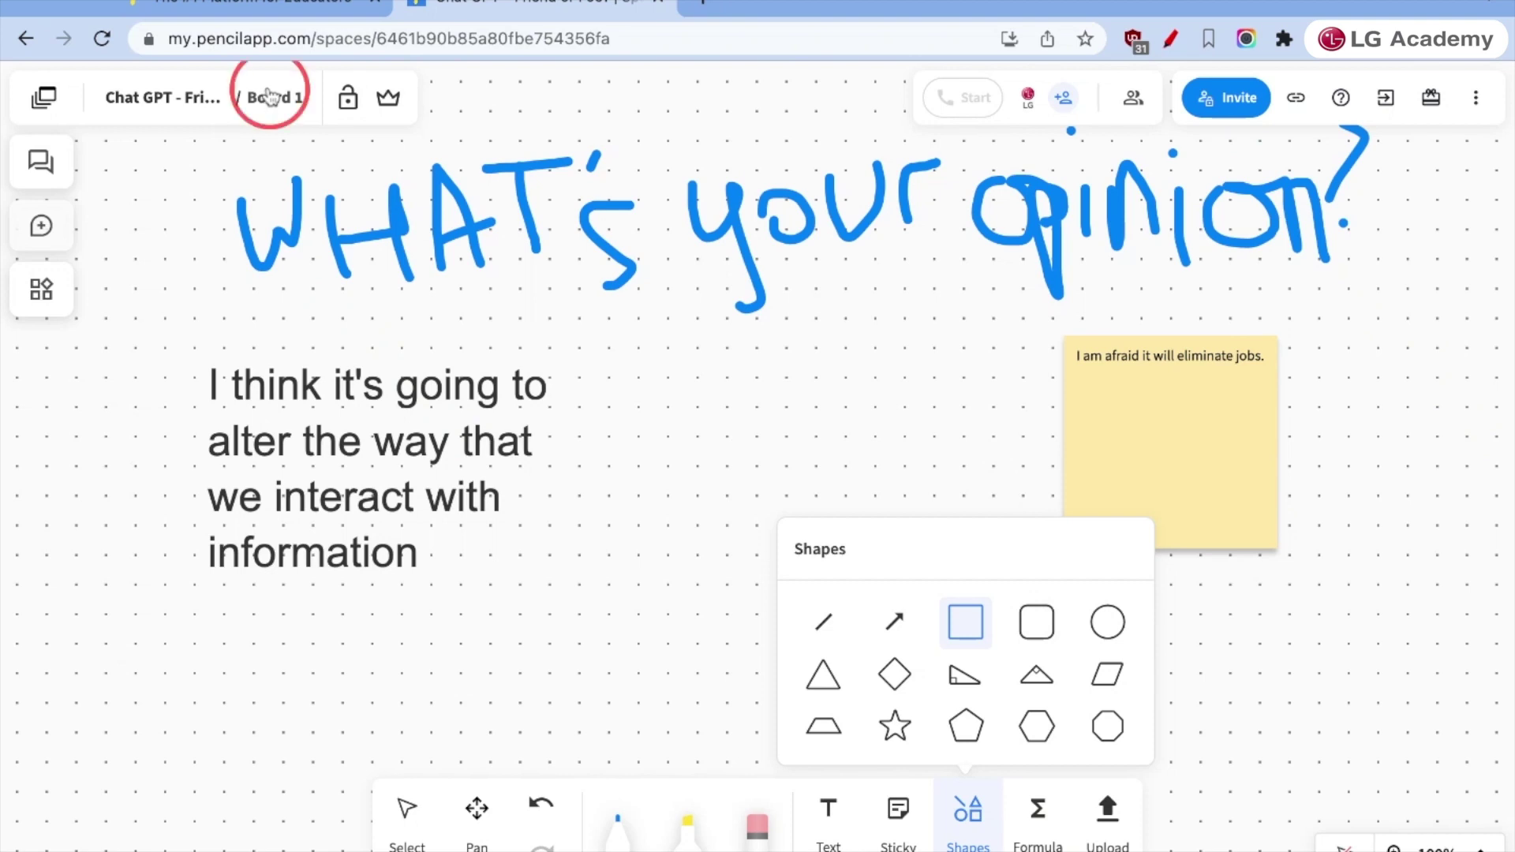
click(44, 97)
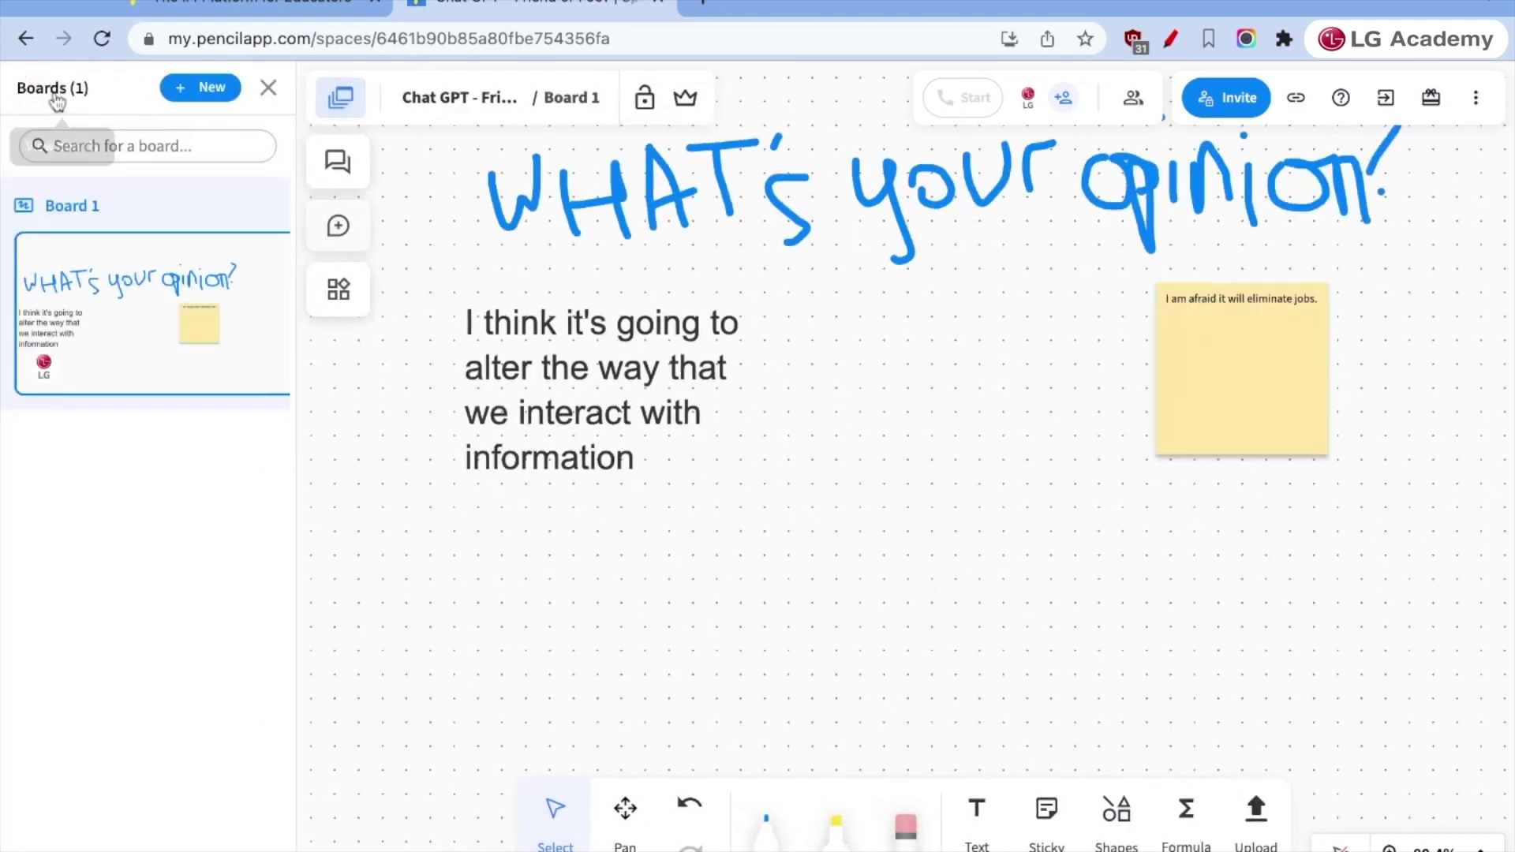
click(216, 88)
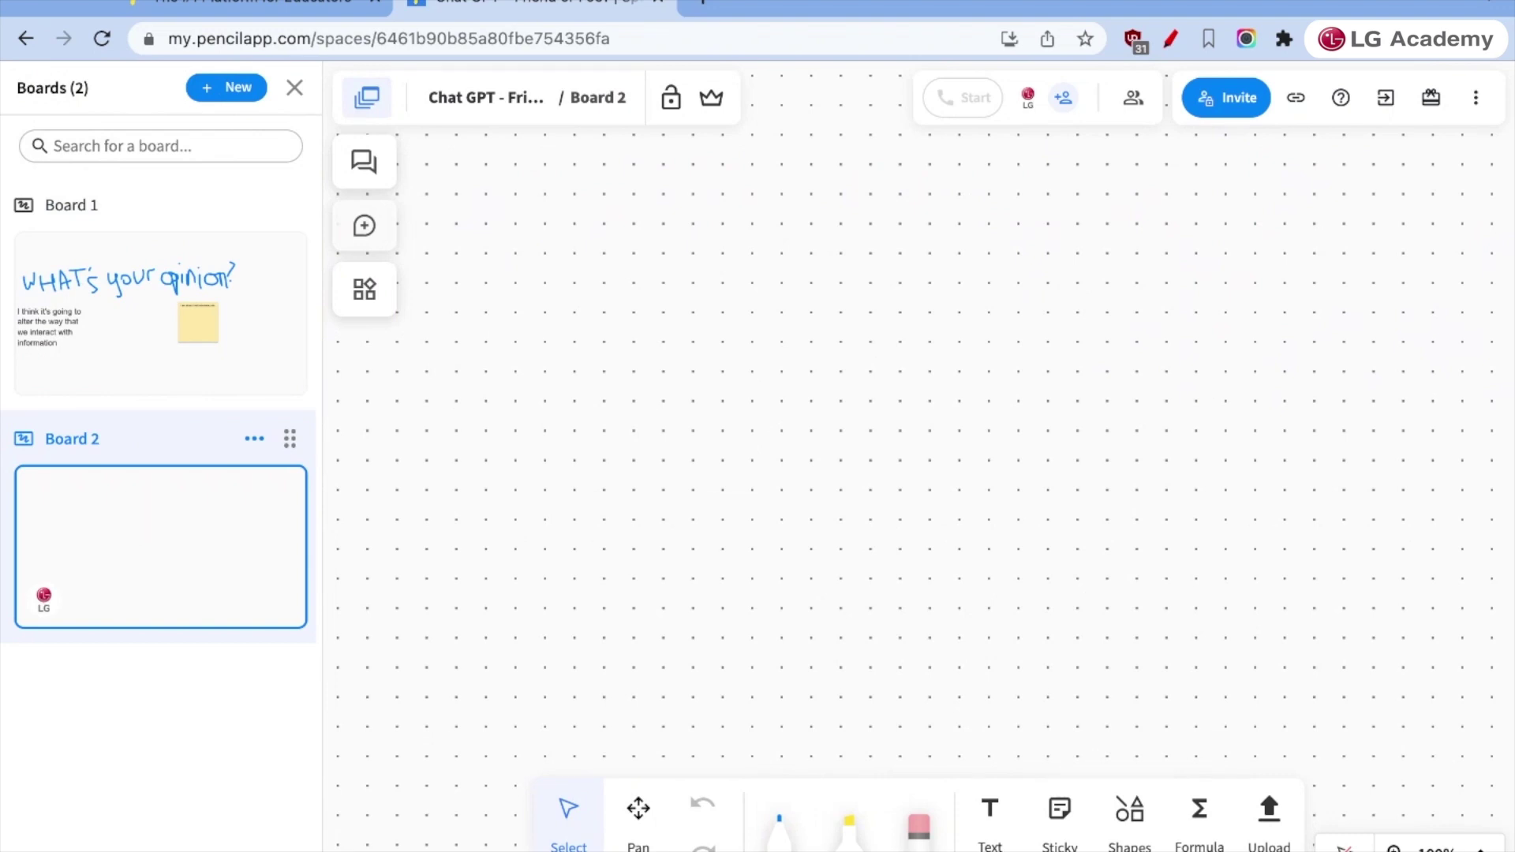
click(149, 514)
- Draw an outlined star near the top of Board 2, then add an empty Board 3
click(1130, 810)
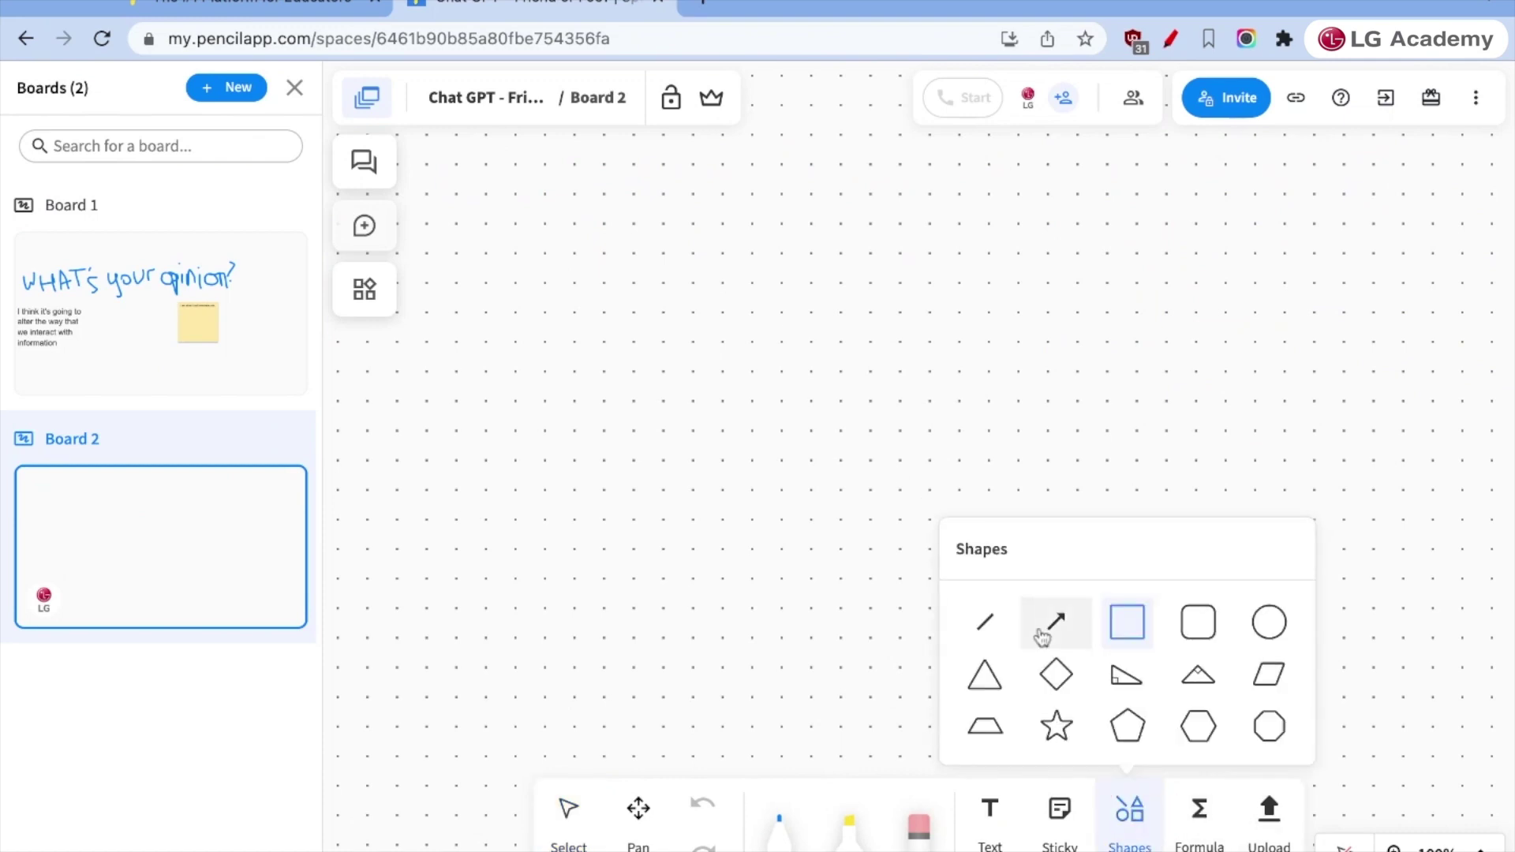
click(1067, 709)
drag(707, 277, 998, 477)
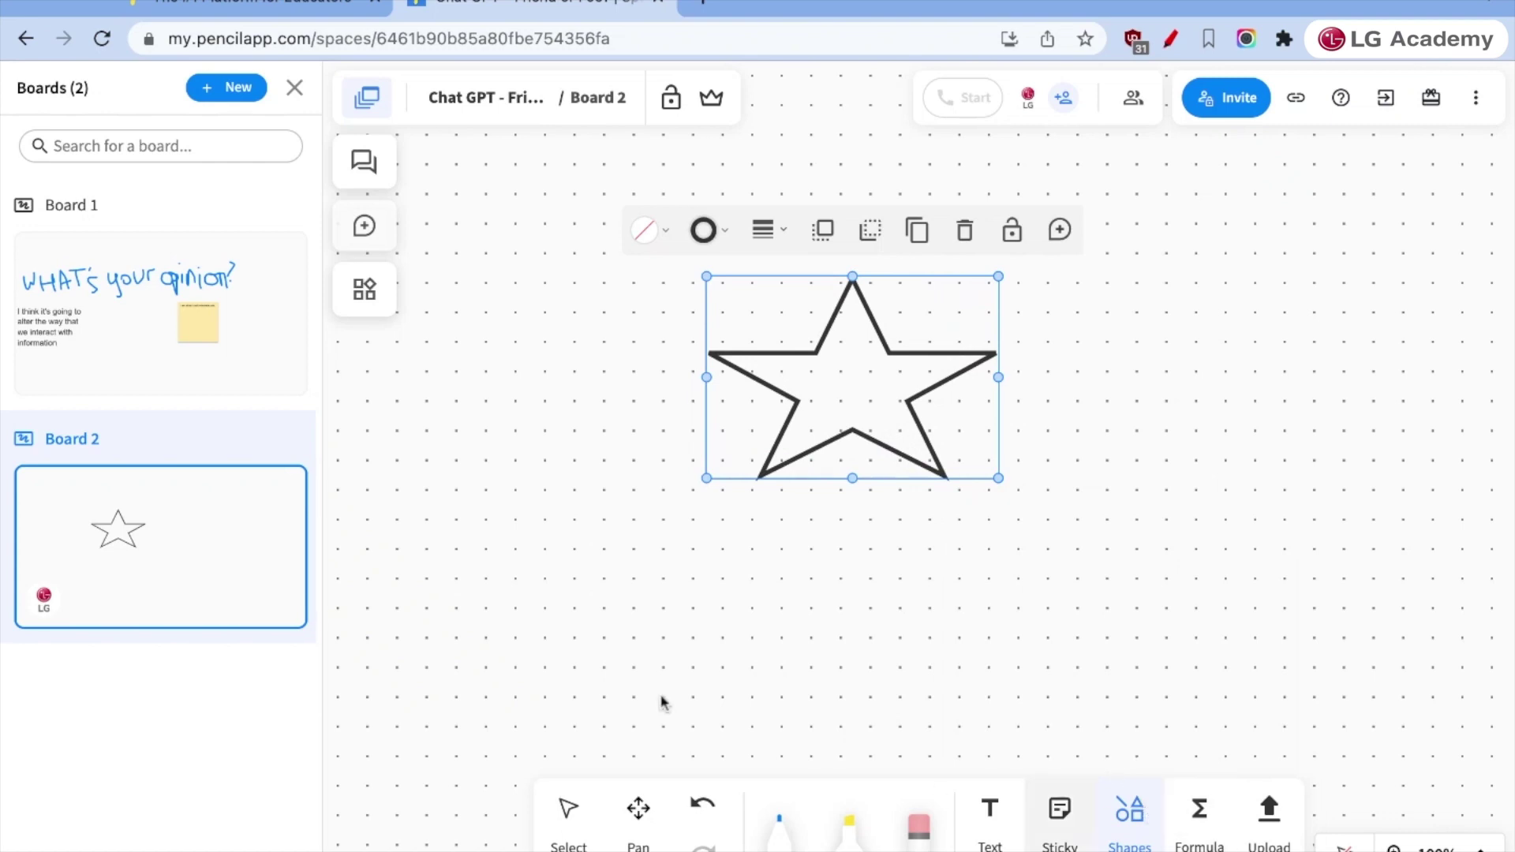
click(211, 93)
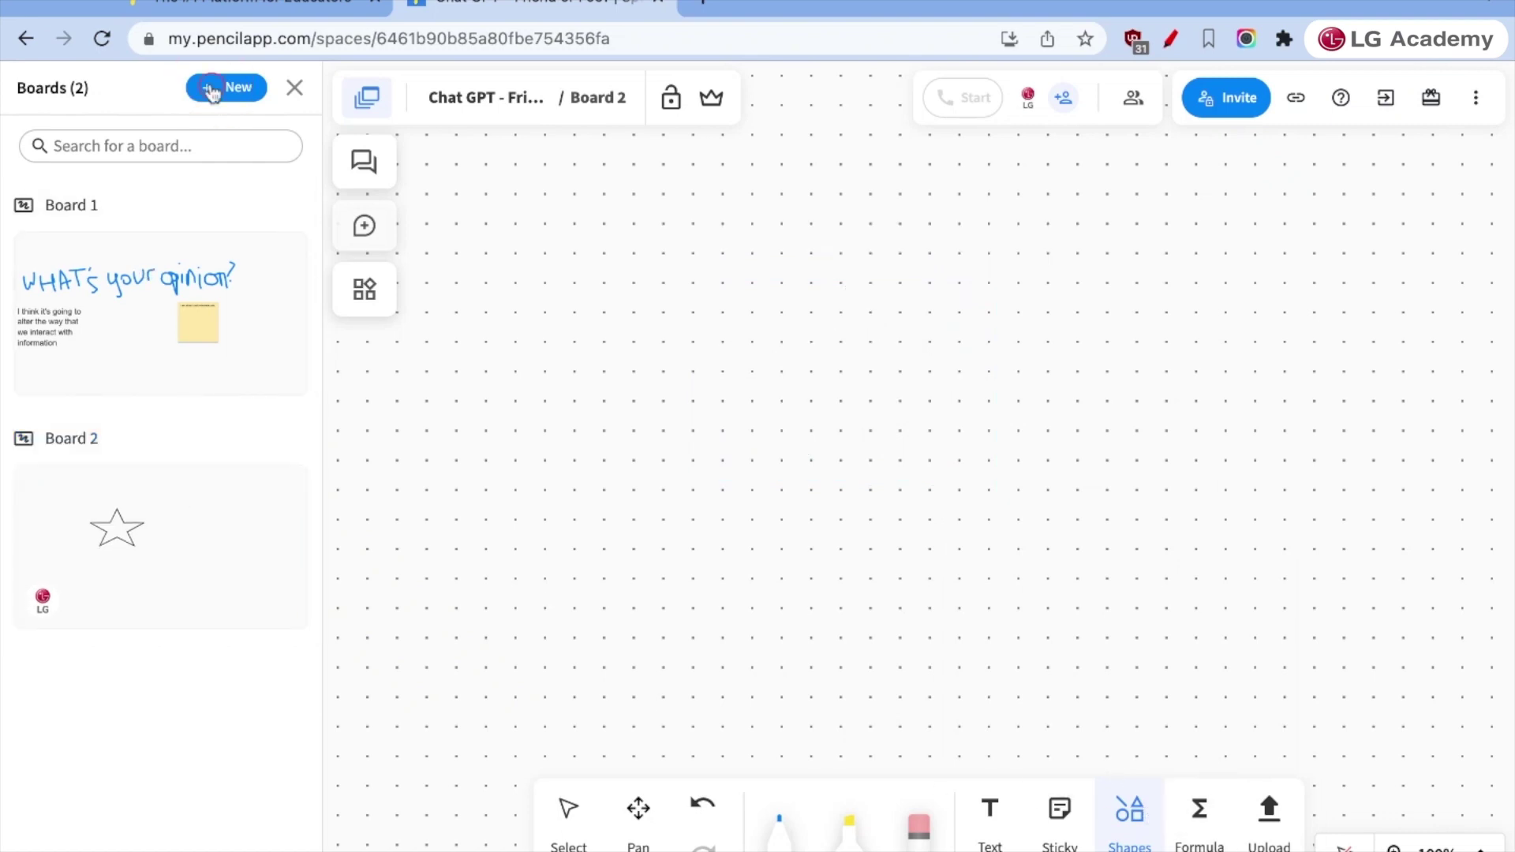
- Handwrite x = 3 + y in the formula editor's Draw area and confirm the recognised formula
click(1198, 825)
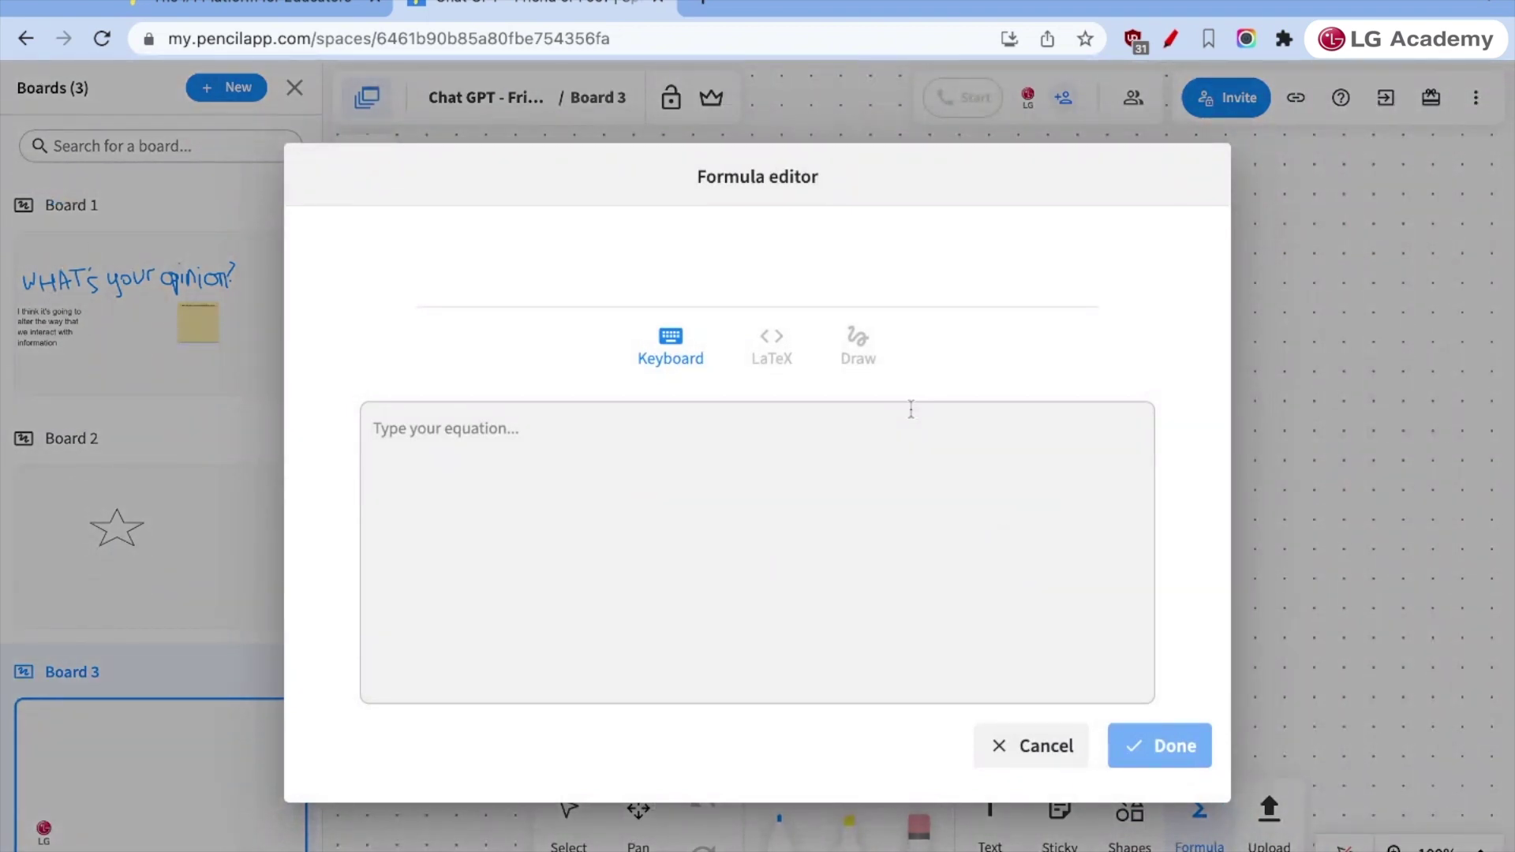
click(591, 508)
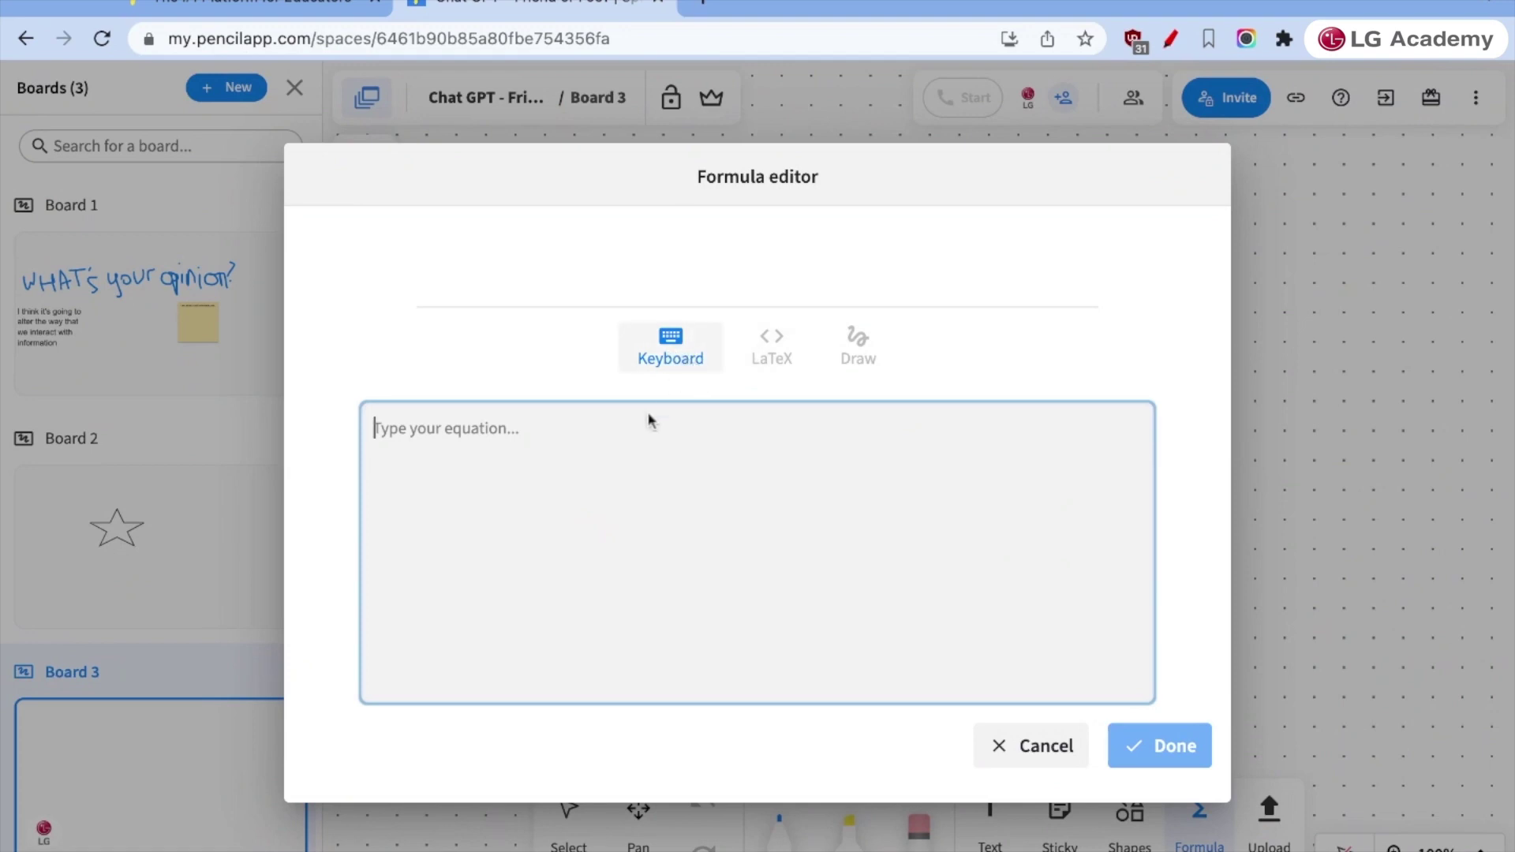
click(856, 351)
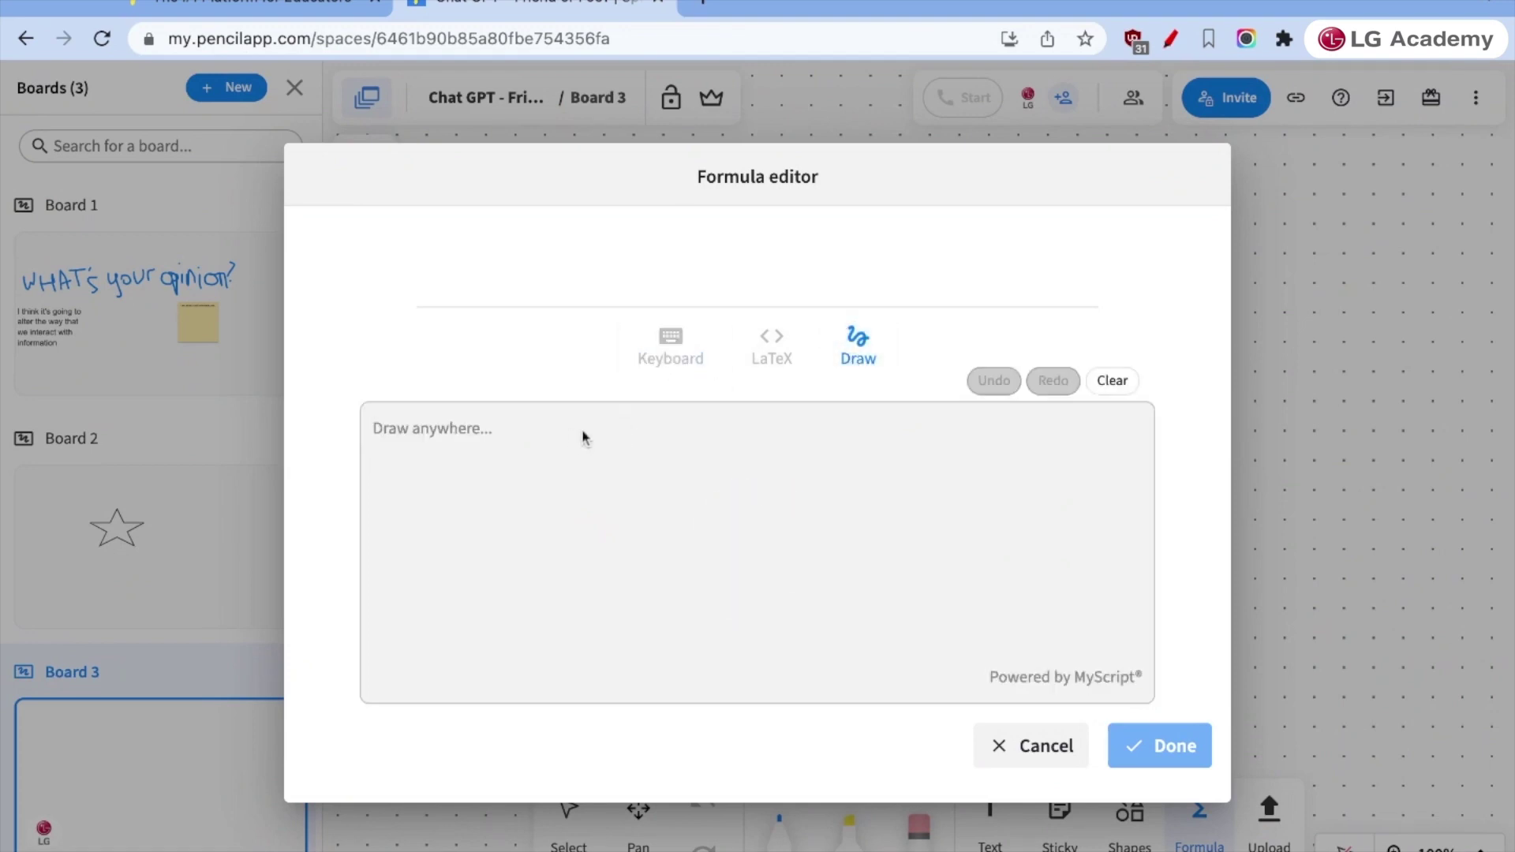
drag(483, 500, 565, 565)
drag(551, 479, 479, 573)
drag(606, 539, 673, 527)
drag(634, 559, 731, 546)
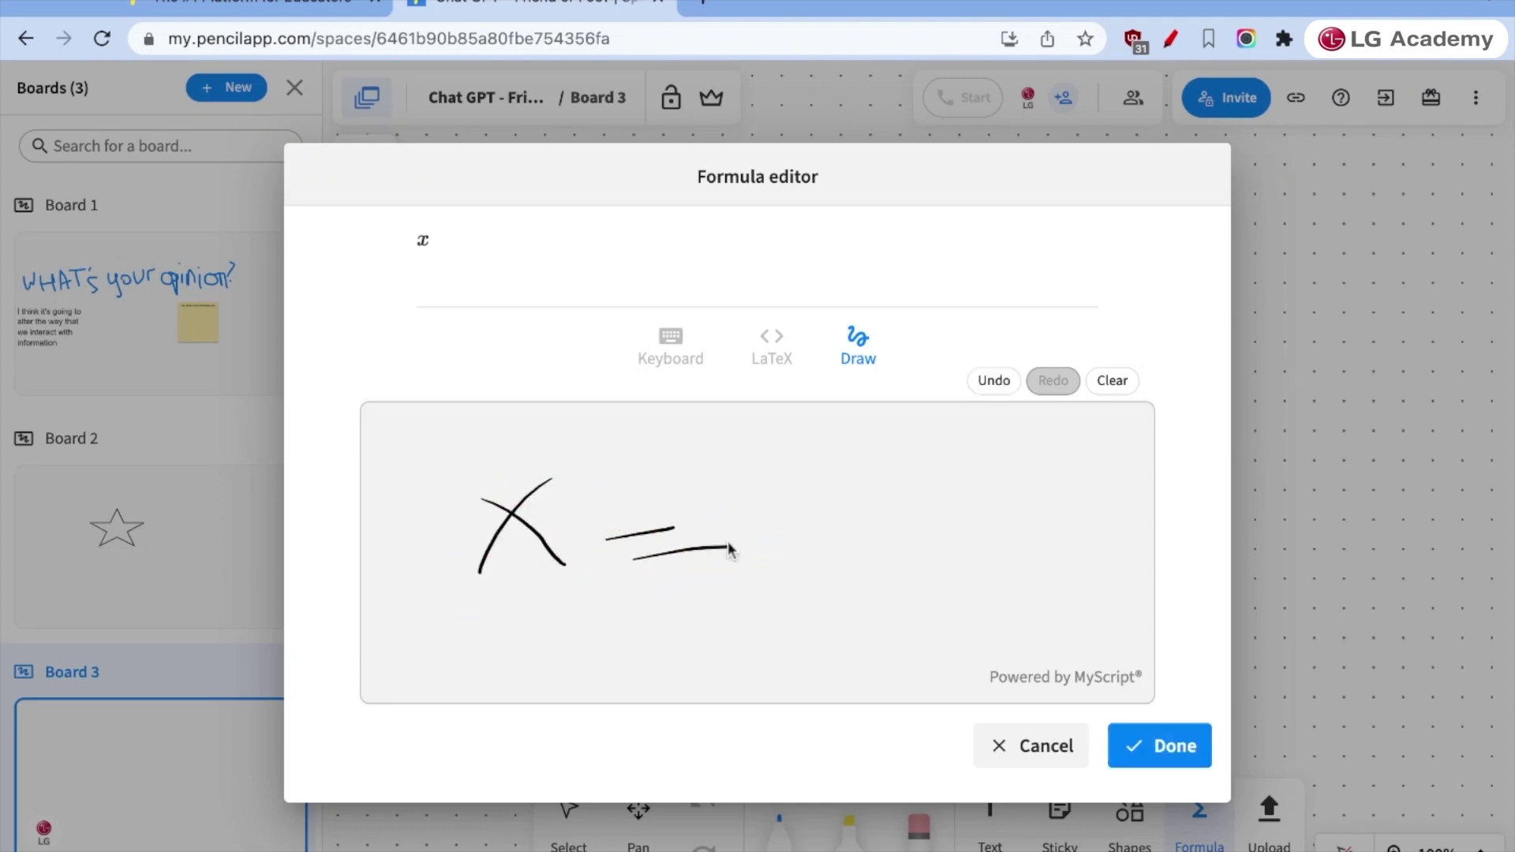
drag(775, 498, 784, 591)
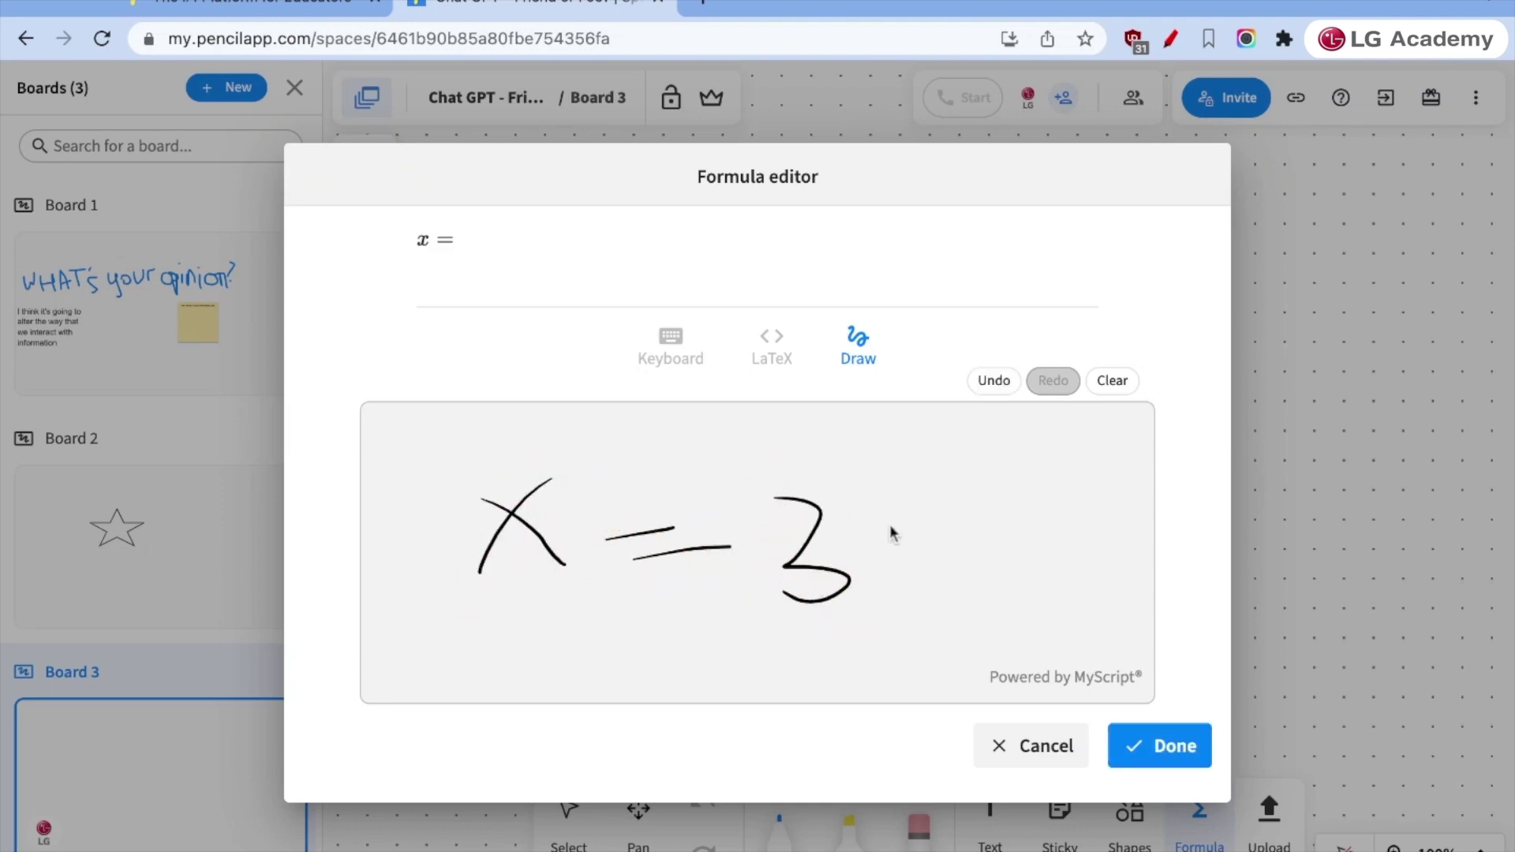
mouse_move(890, 525)
mouse_down()
mouse_move(890, 592)
mouse_move(936, 555)
mouse_up()
drag(941, 490, 1017, 578)
drag(1051, 480, 1006, 685)
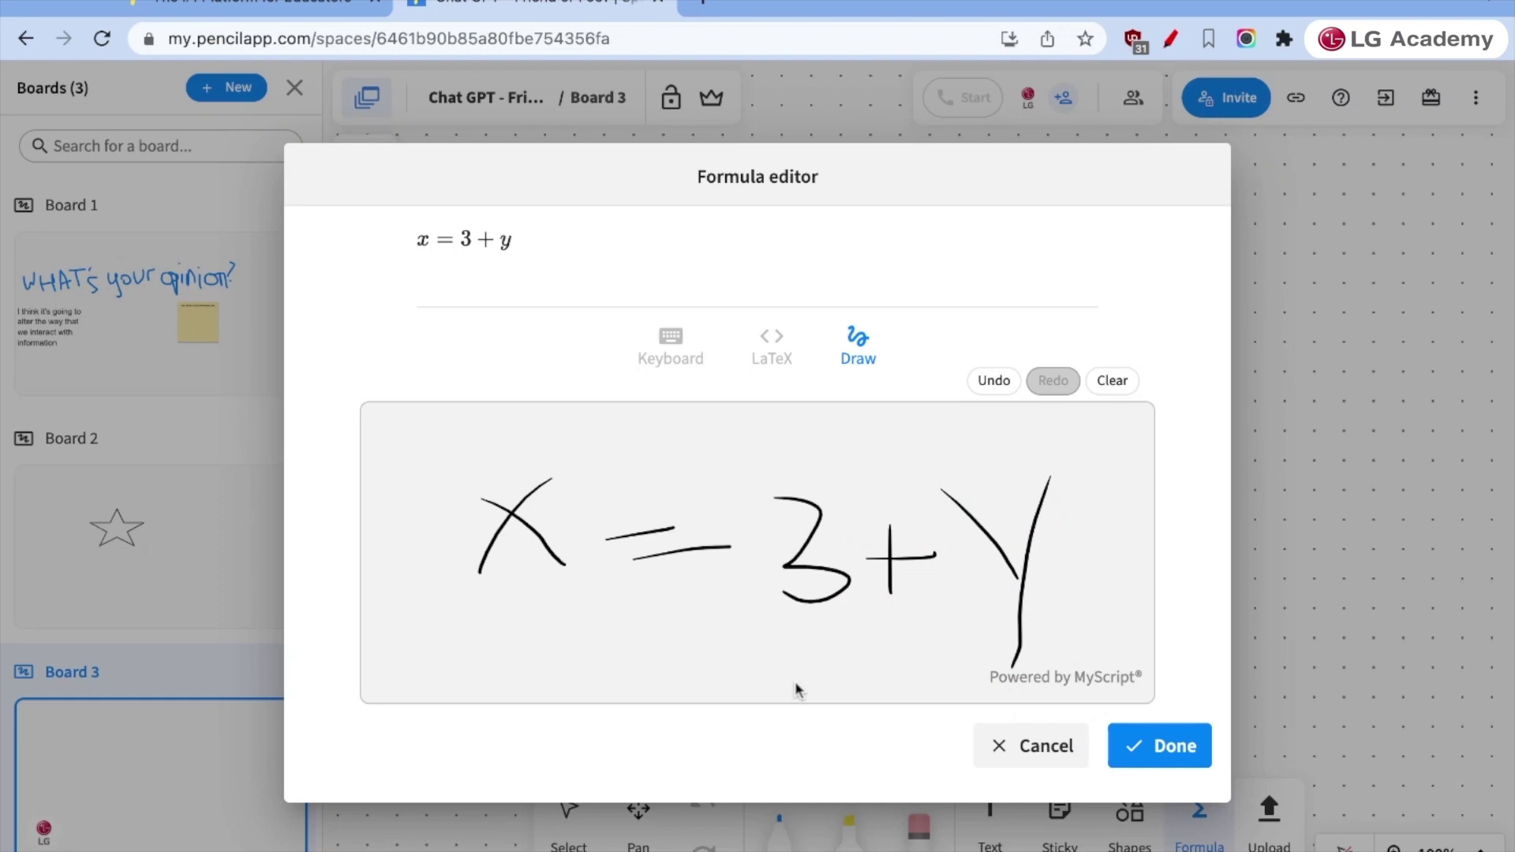
click(1166, 744)
- Place the x = 3 + y formula on Board 3 and make it Huge
click(724, 359)
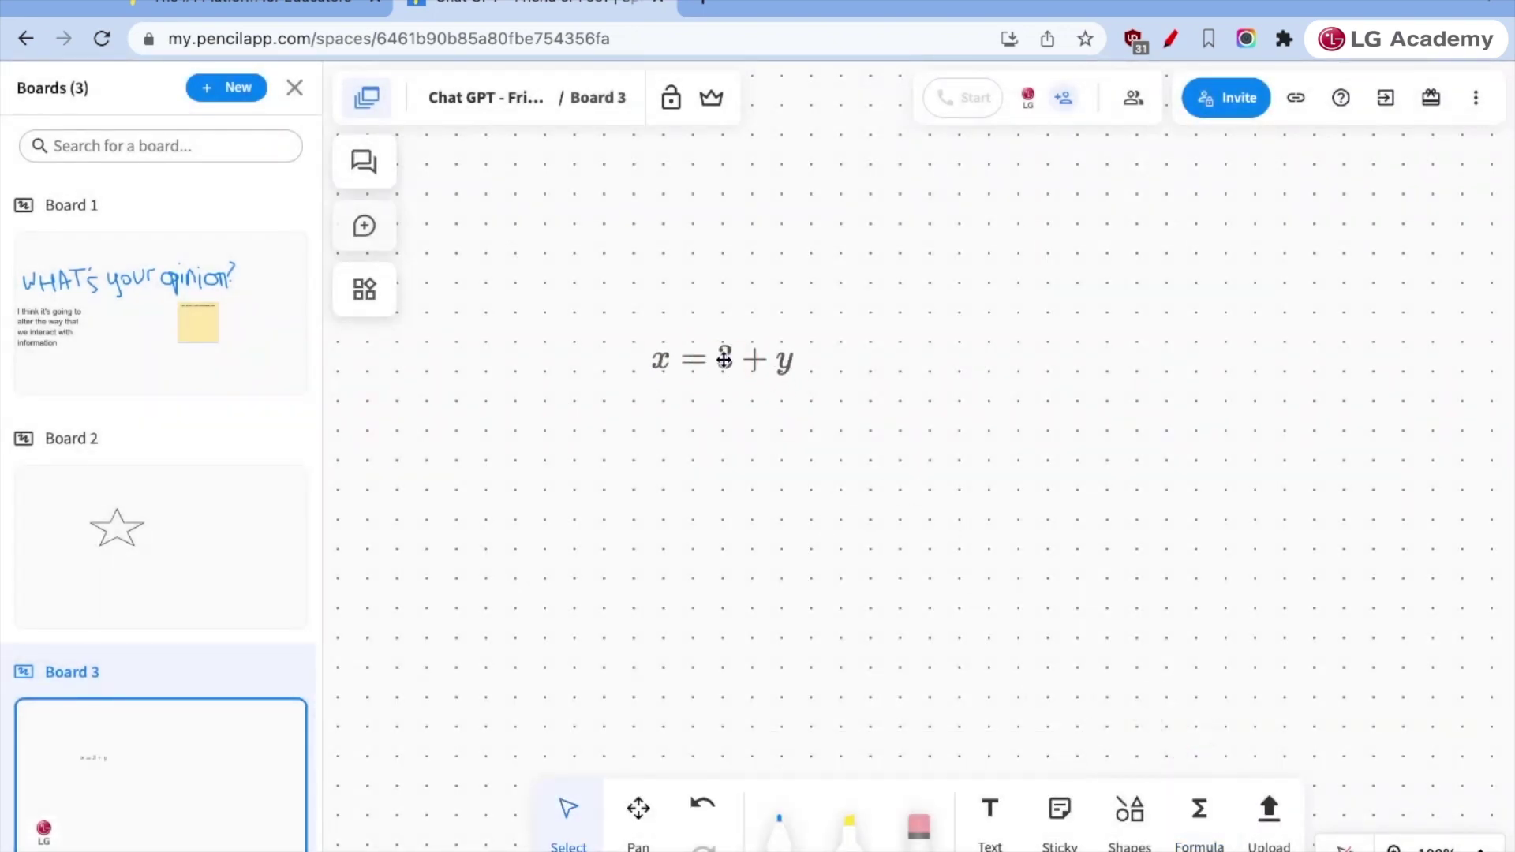
click(712, 364)
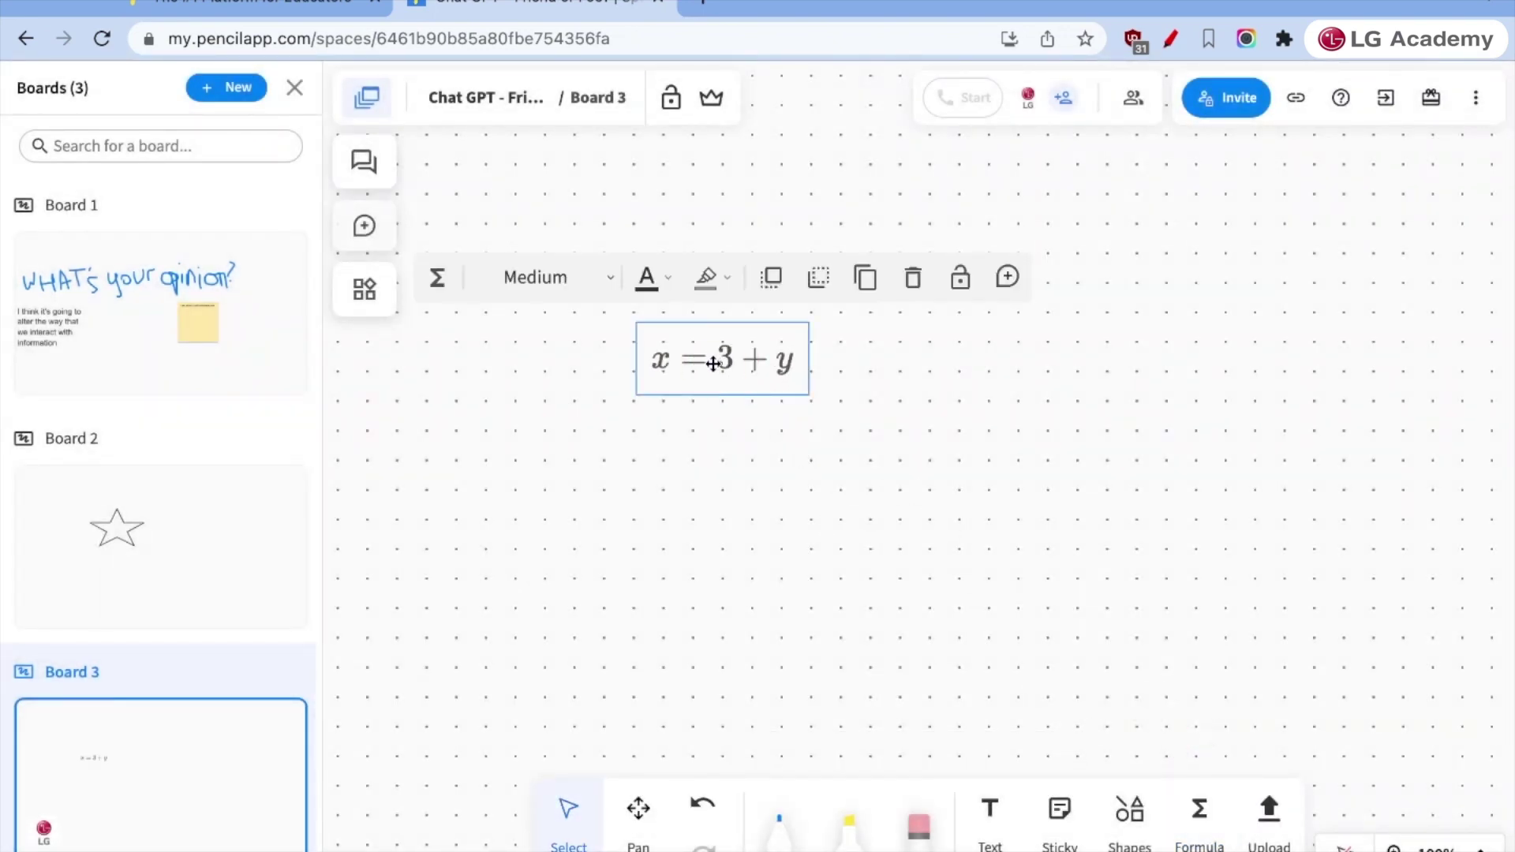
click(584, 305)
click(573, 210)
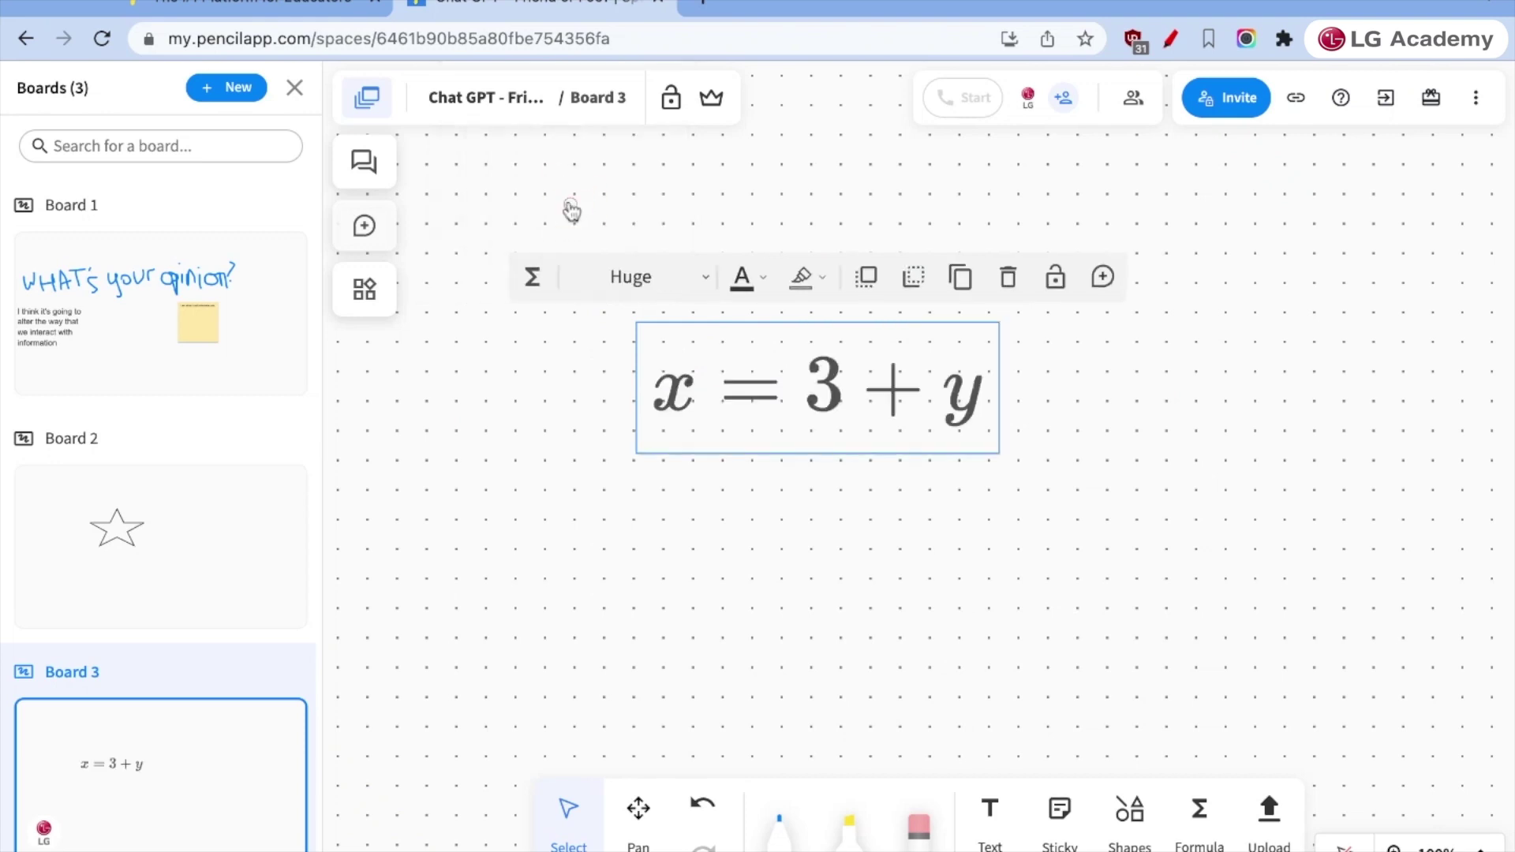
click(914, 535)
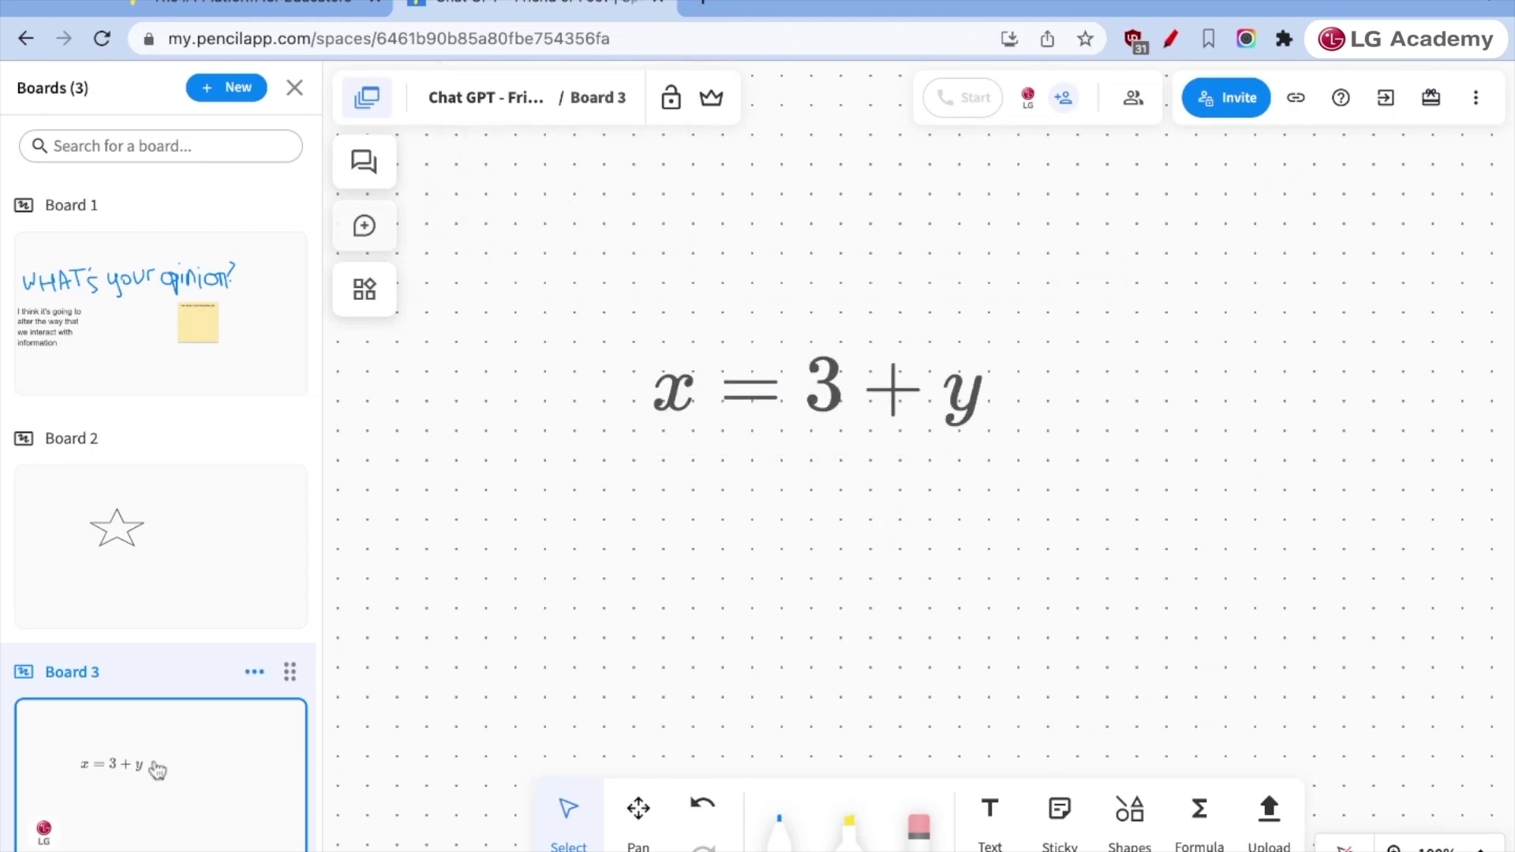
- Duplicate Board 3 into a new board, Board 3 copy
click(254, 671)
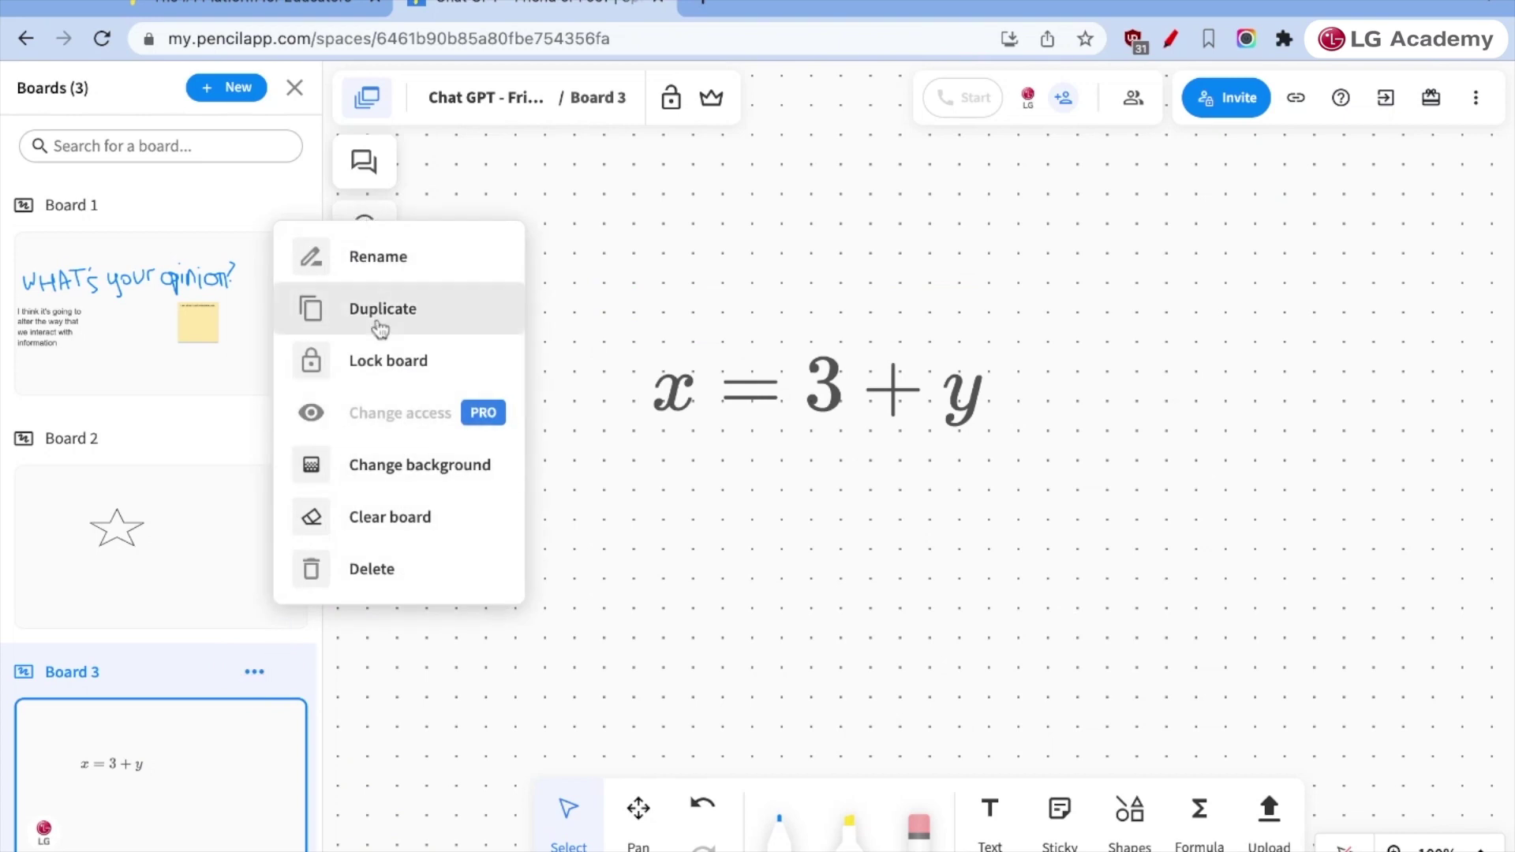
click(380, 326)
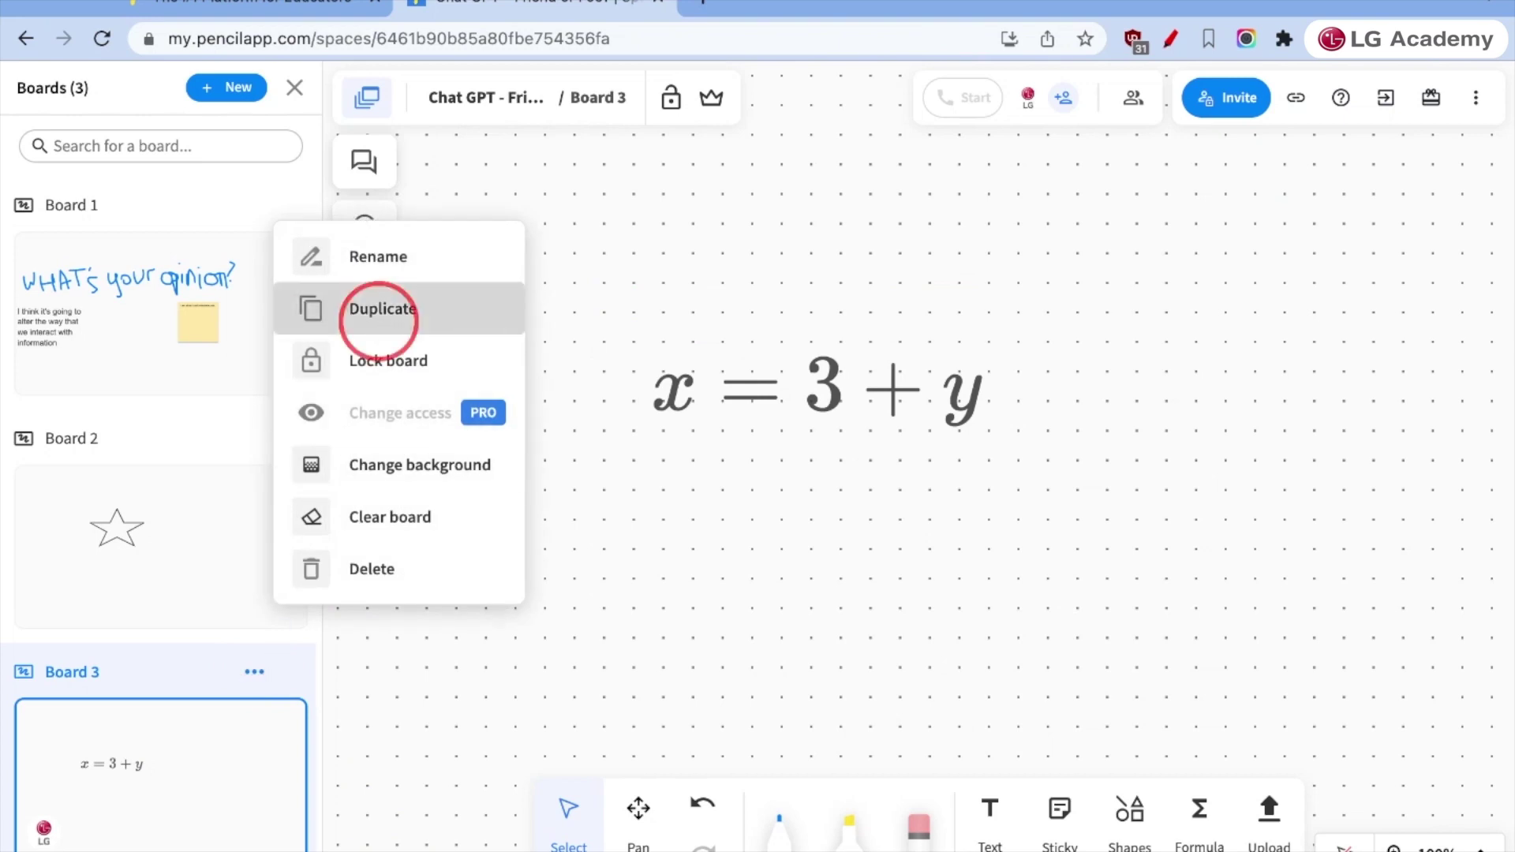
scroll(135, 736, down, 3)
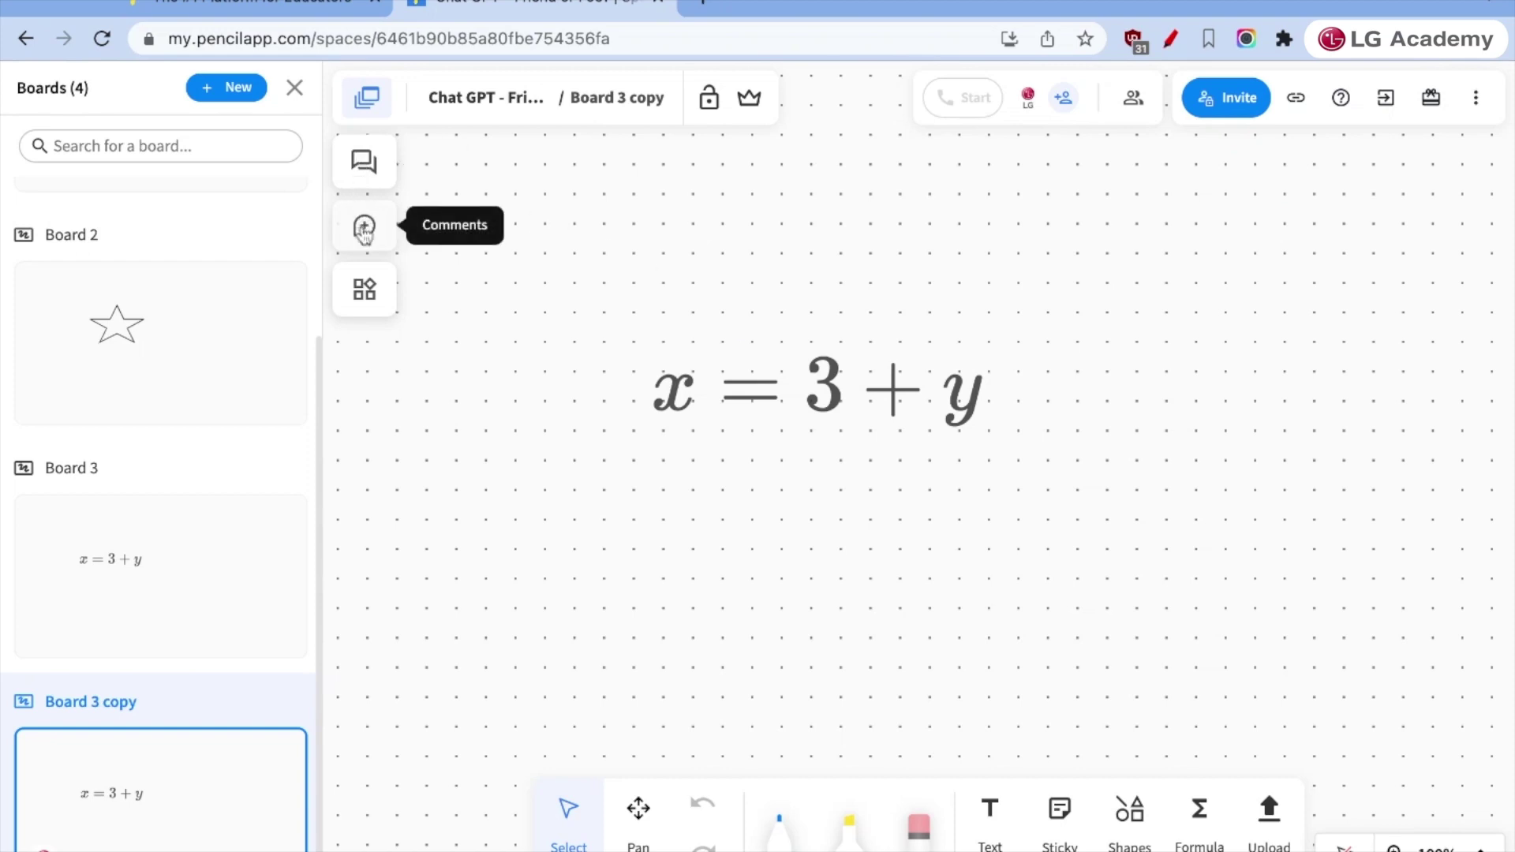
- Briefly open and close the space chat, then show the Apps panel with OneDrive, Google Drive and Docs
click(363, 163)
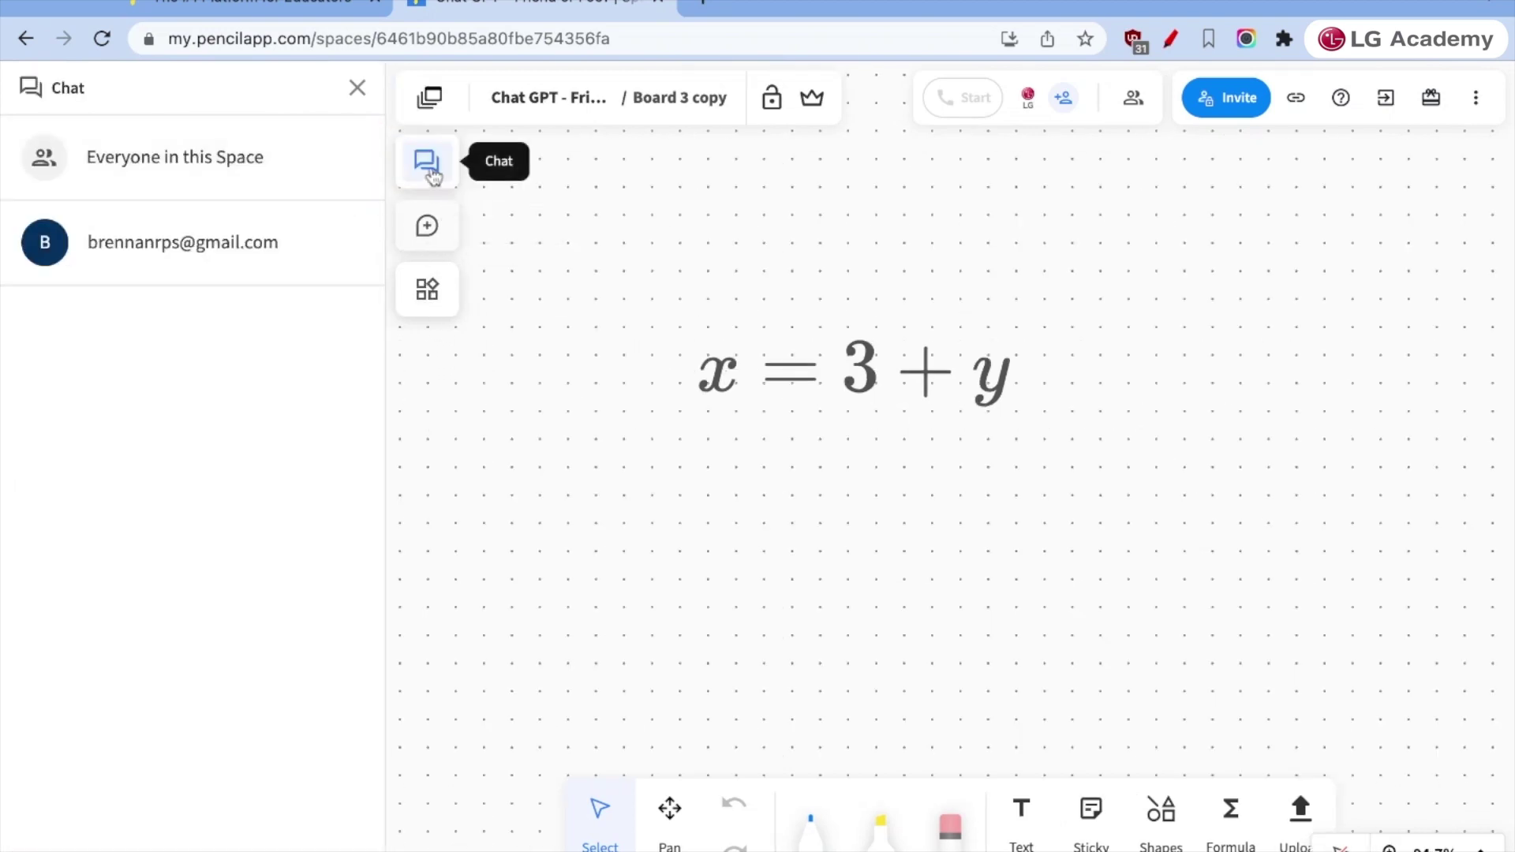
click(433, 175)
click(37, 293)
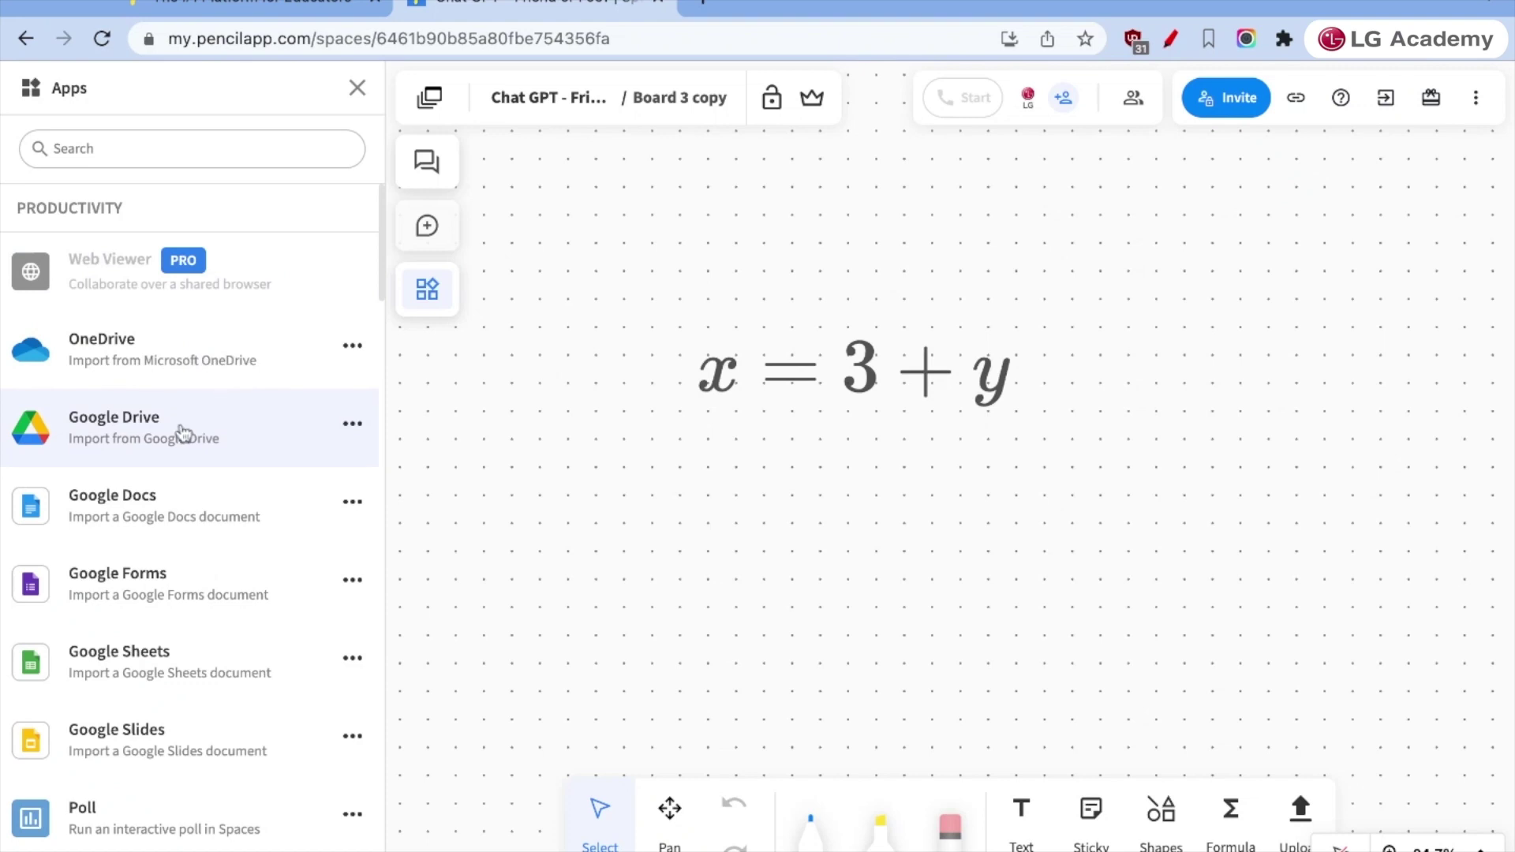
- Place a Timer set to 5 minutes beside the formula, discarding a stopwatch added first
scroll(190, 666, down, 3)
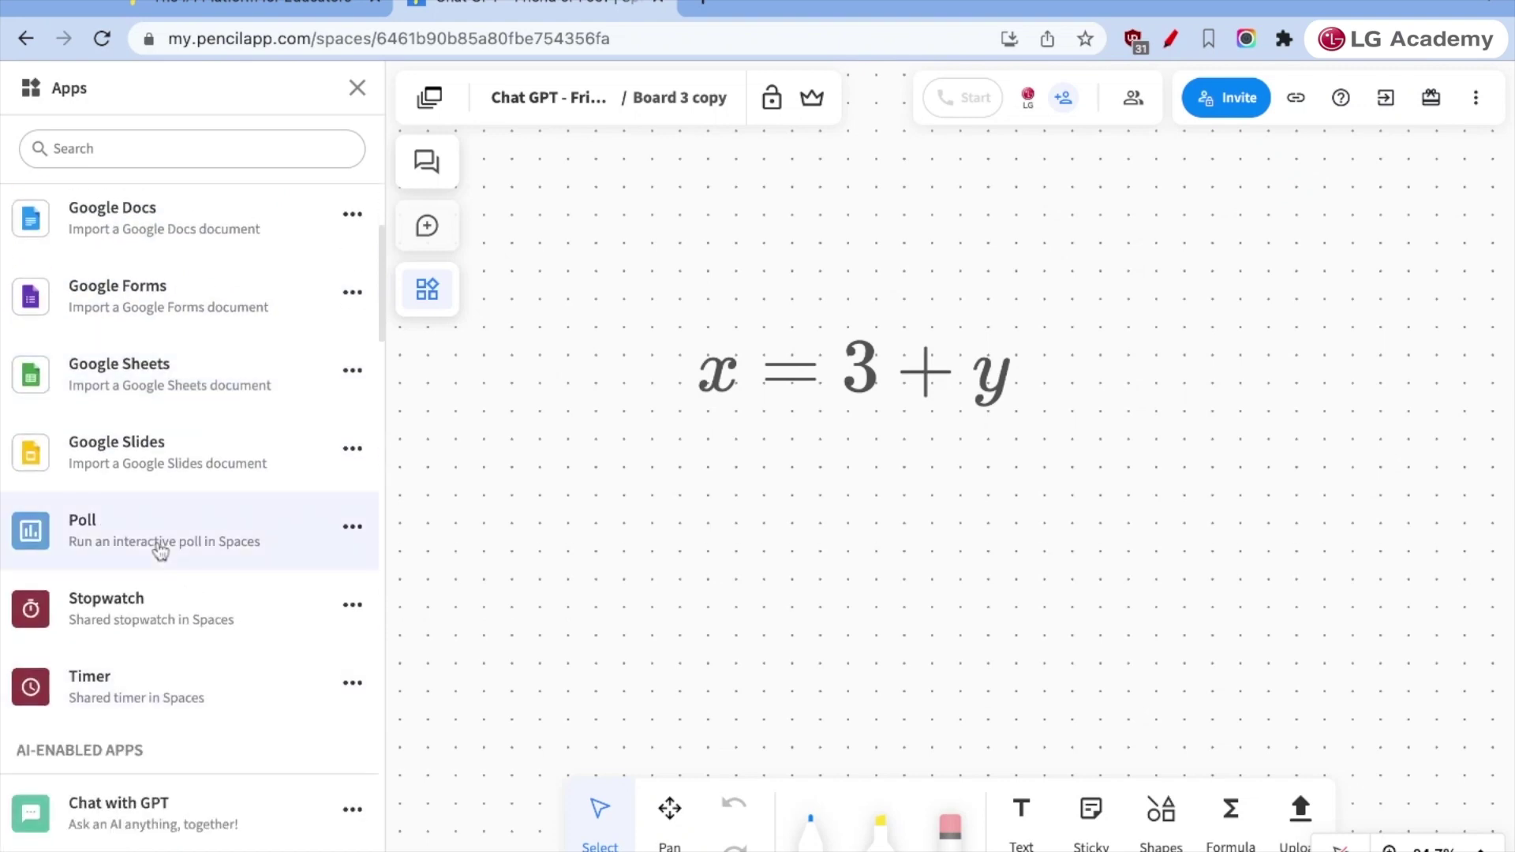
click(171, 612)
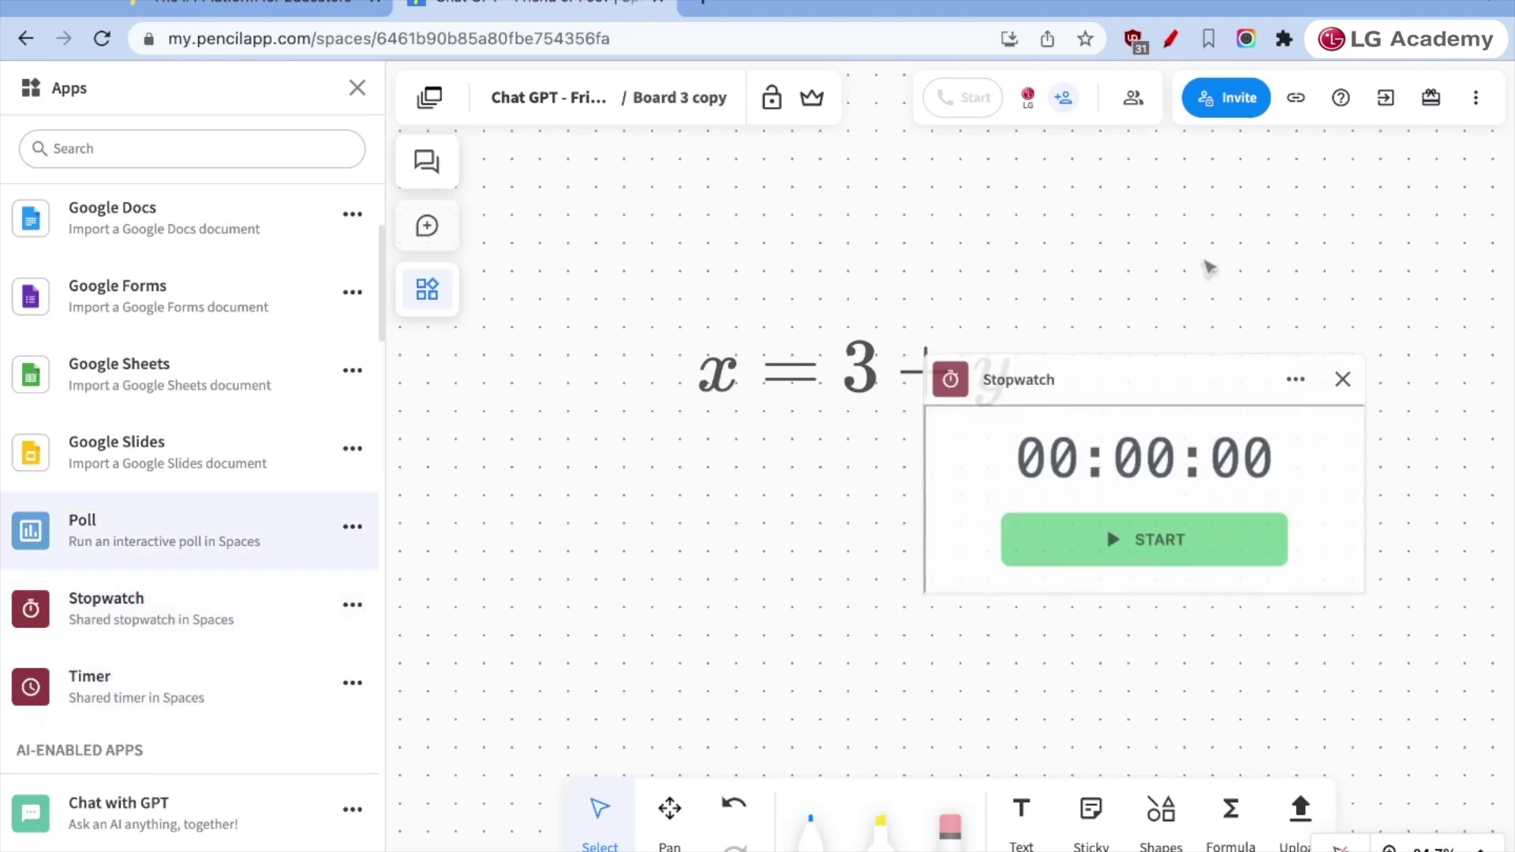
click(1343, 379)
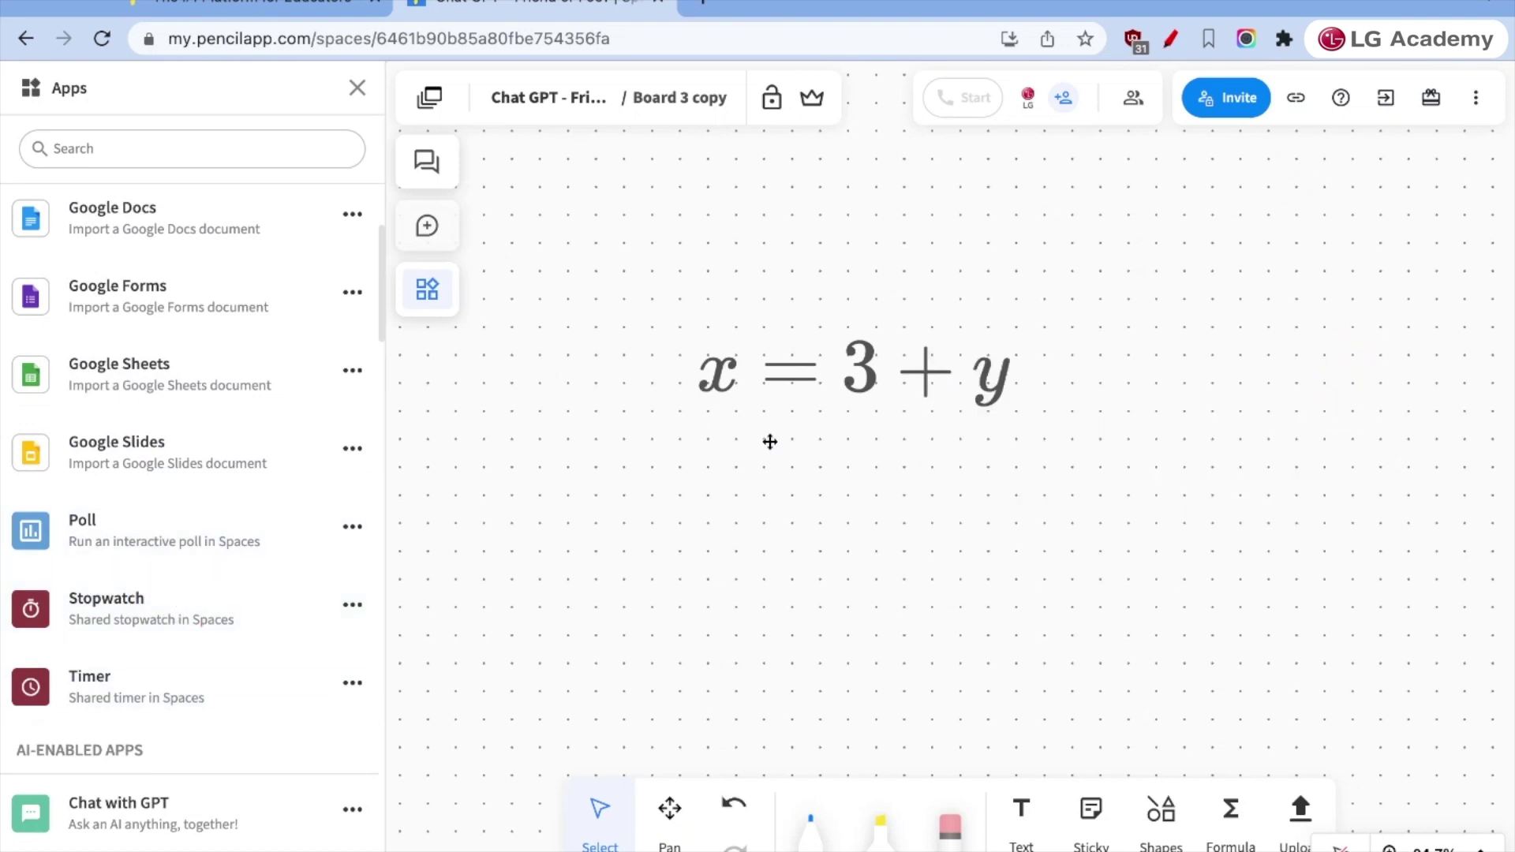
click(187, 677)
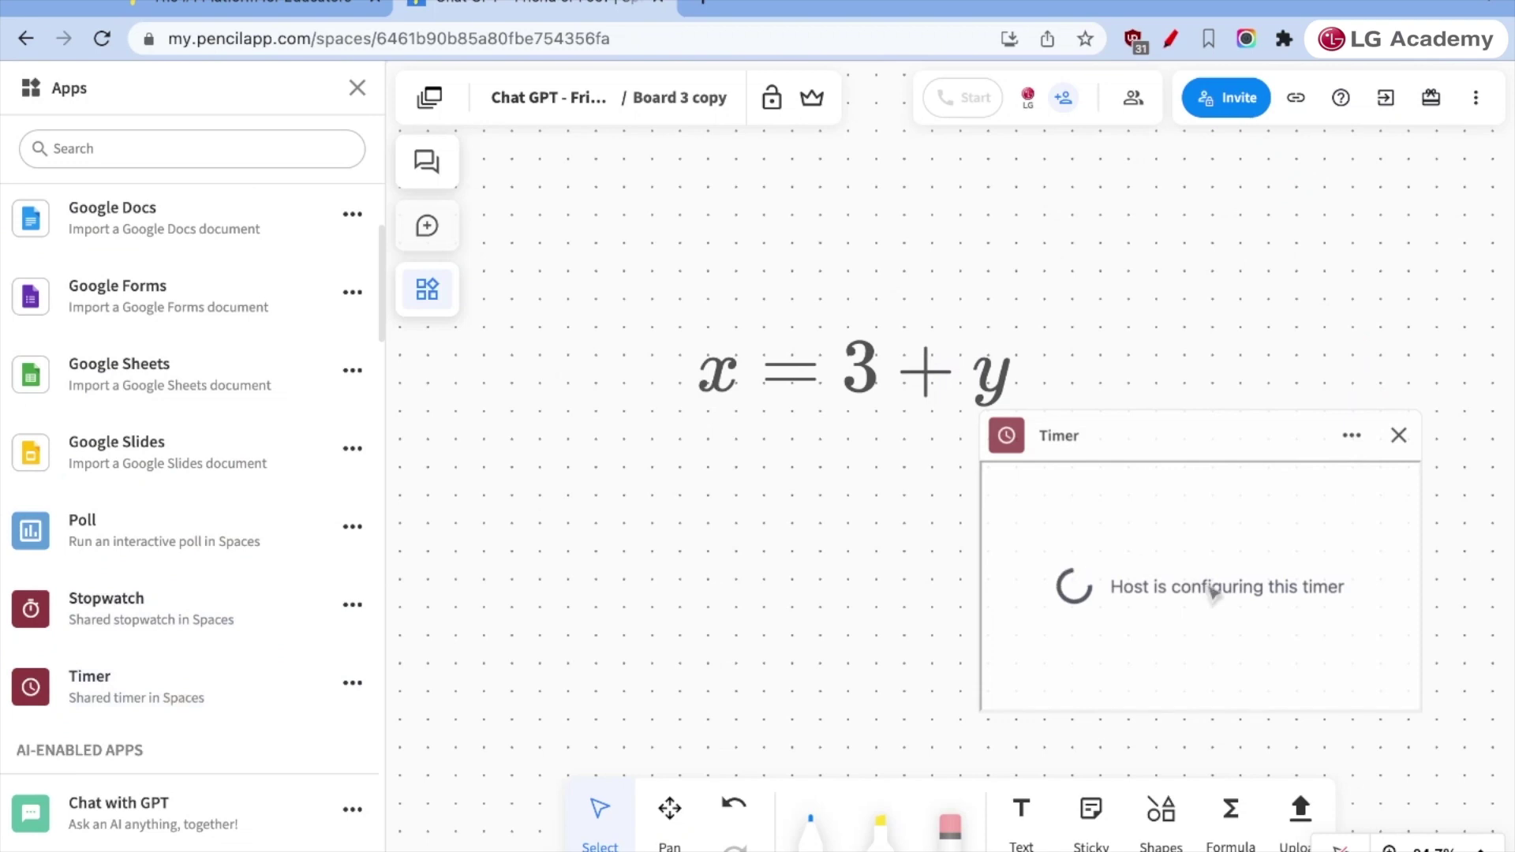
click(1211, 544)
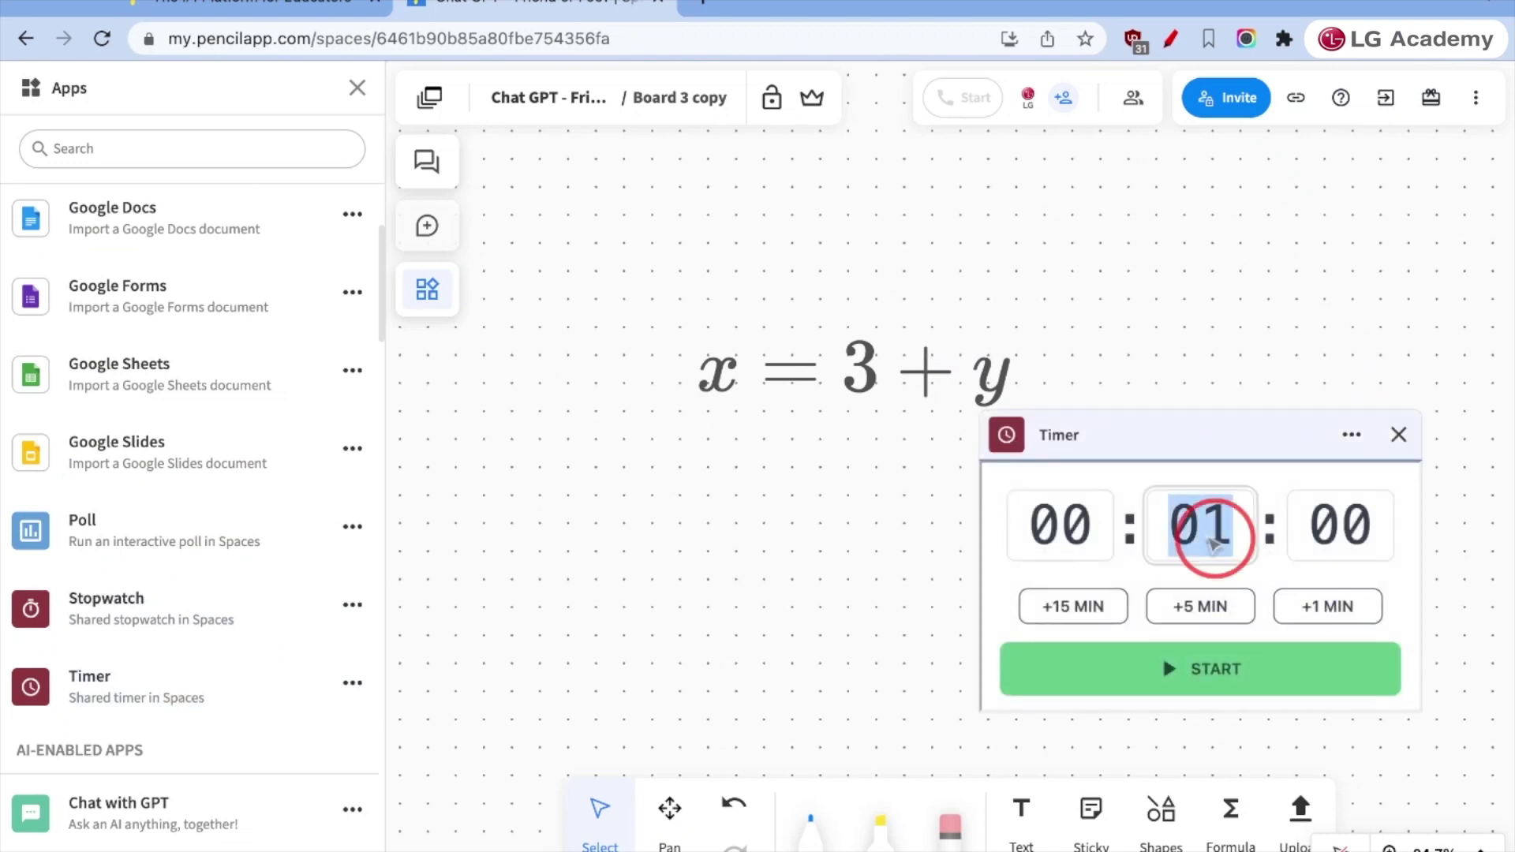
text(5)
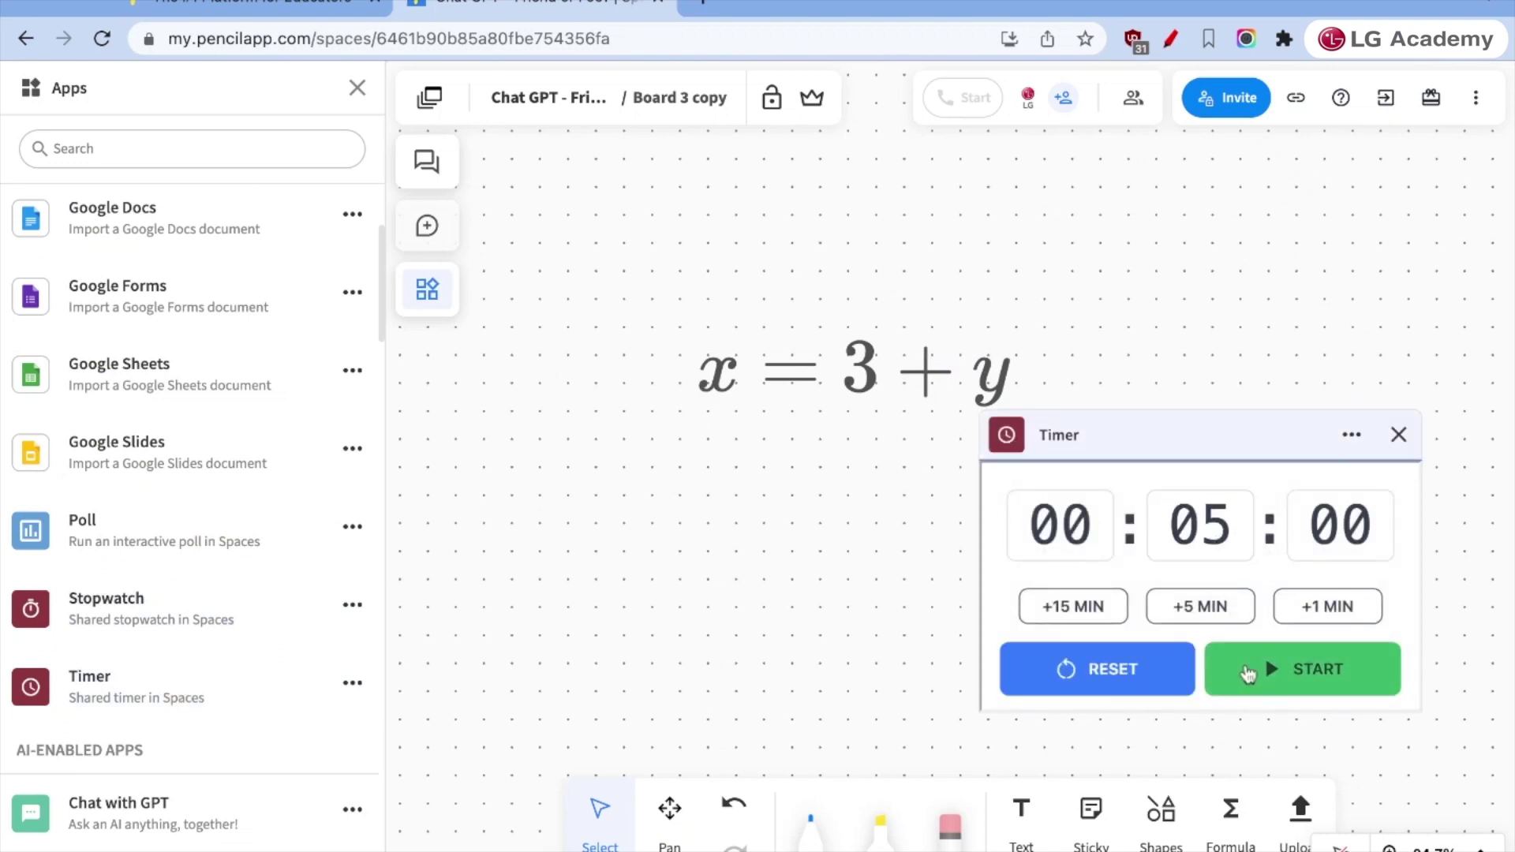
drag(1223, 437, 1231, 217)
click(1365, 211)
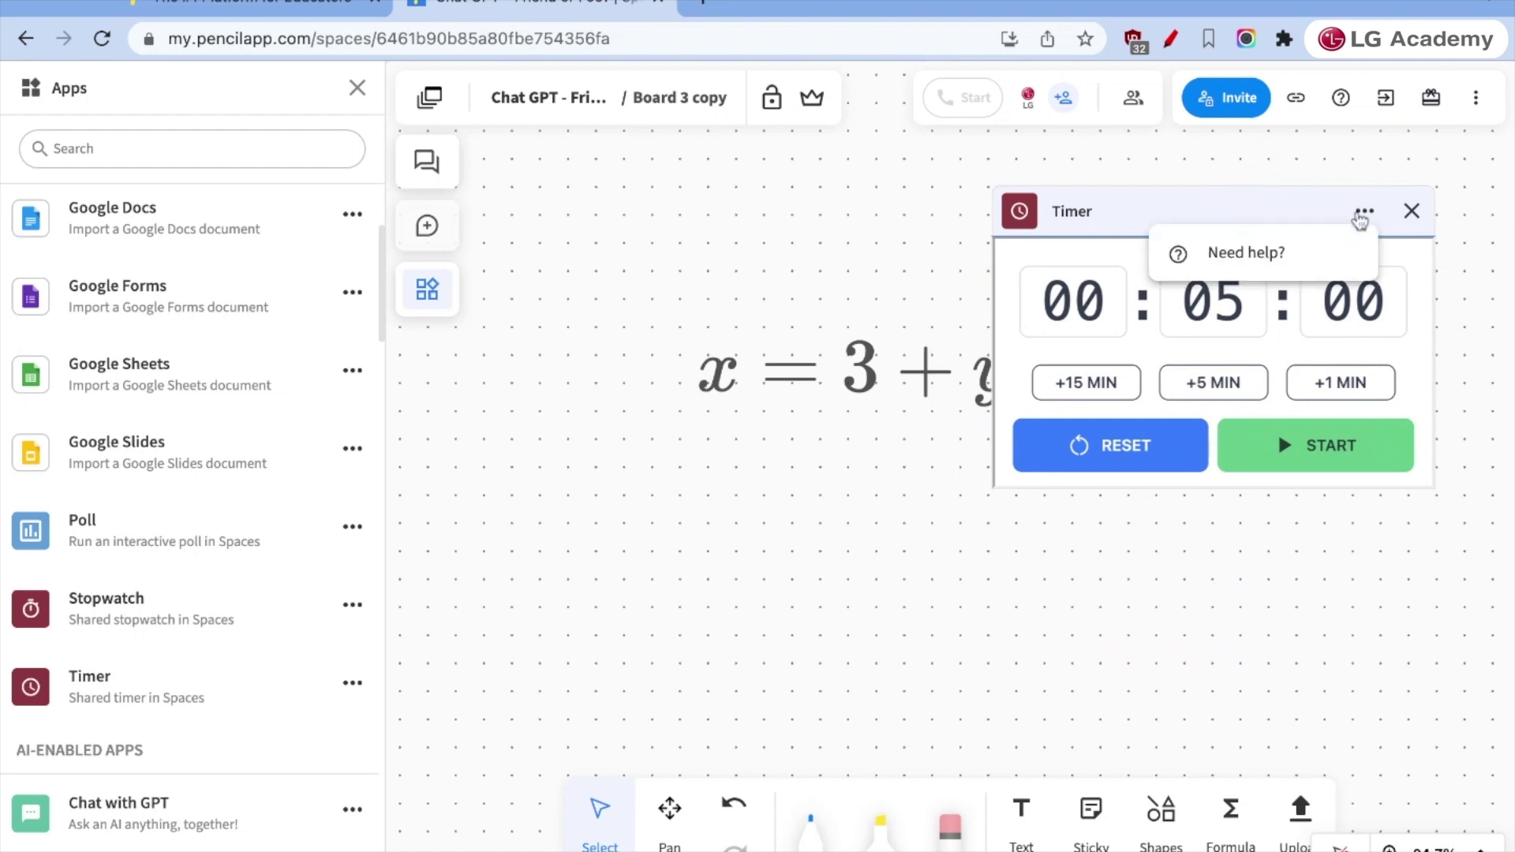
click(1271, 471)
scroll(292, 636, down, 3)
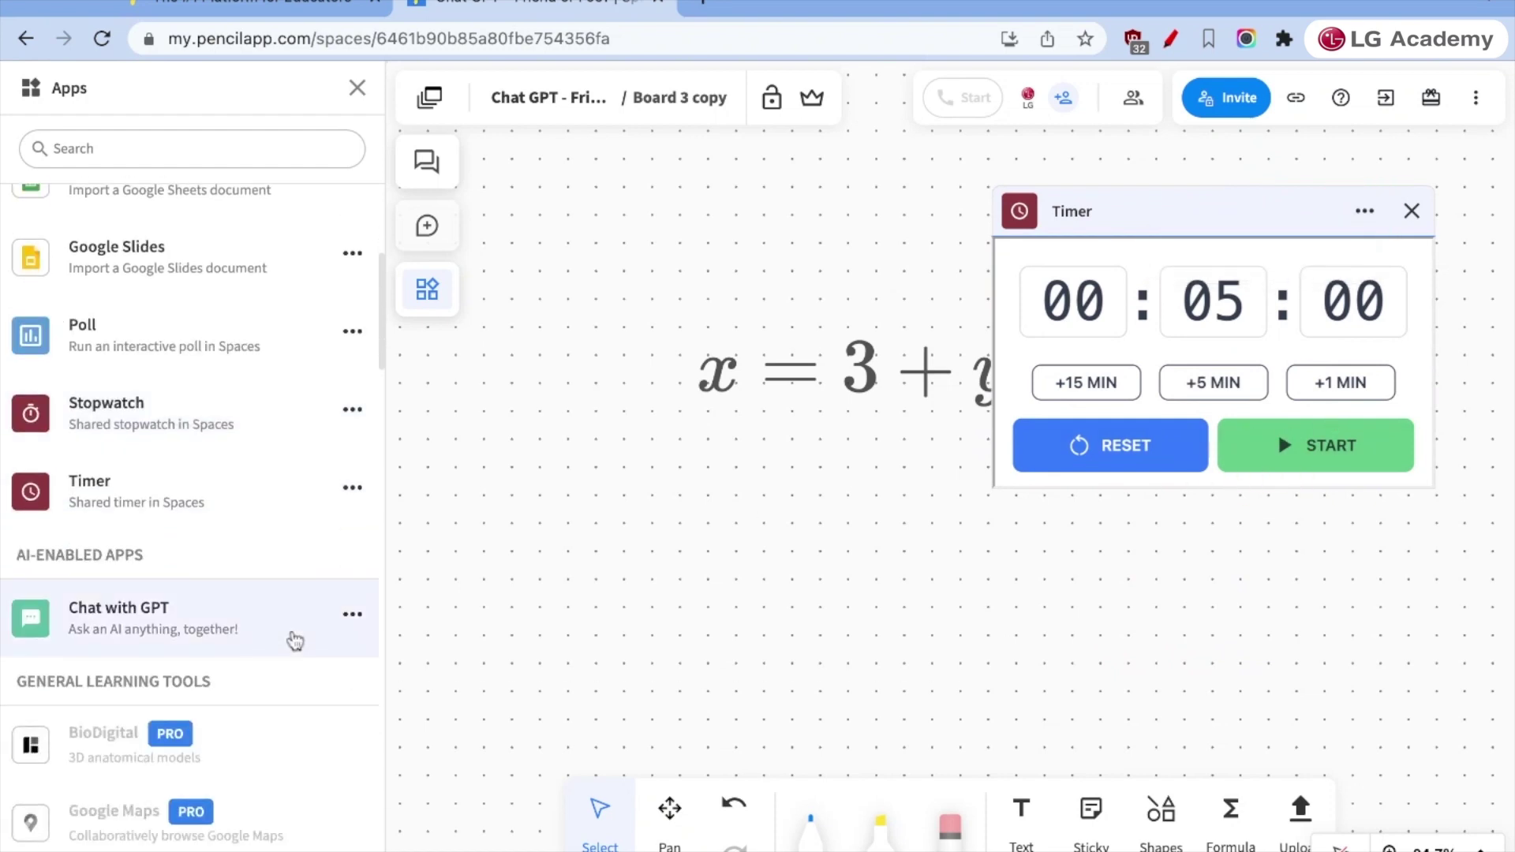
scroll(294, 641, down, 3)
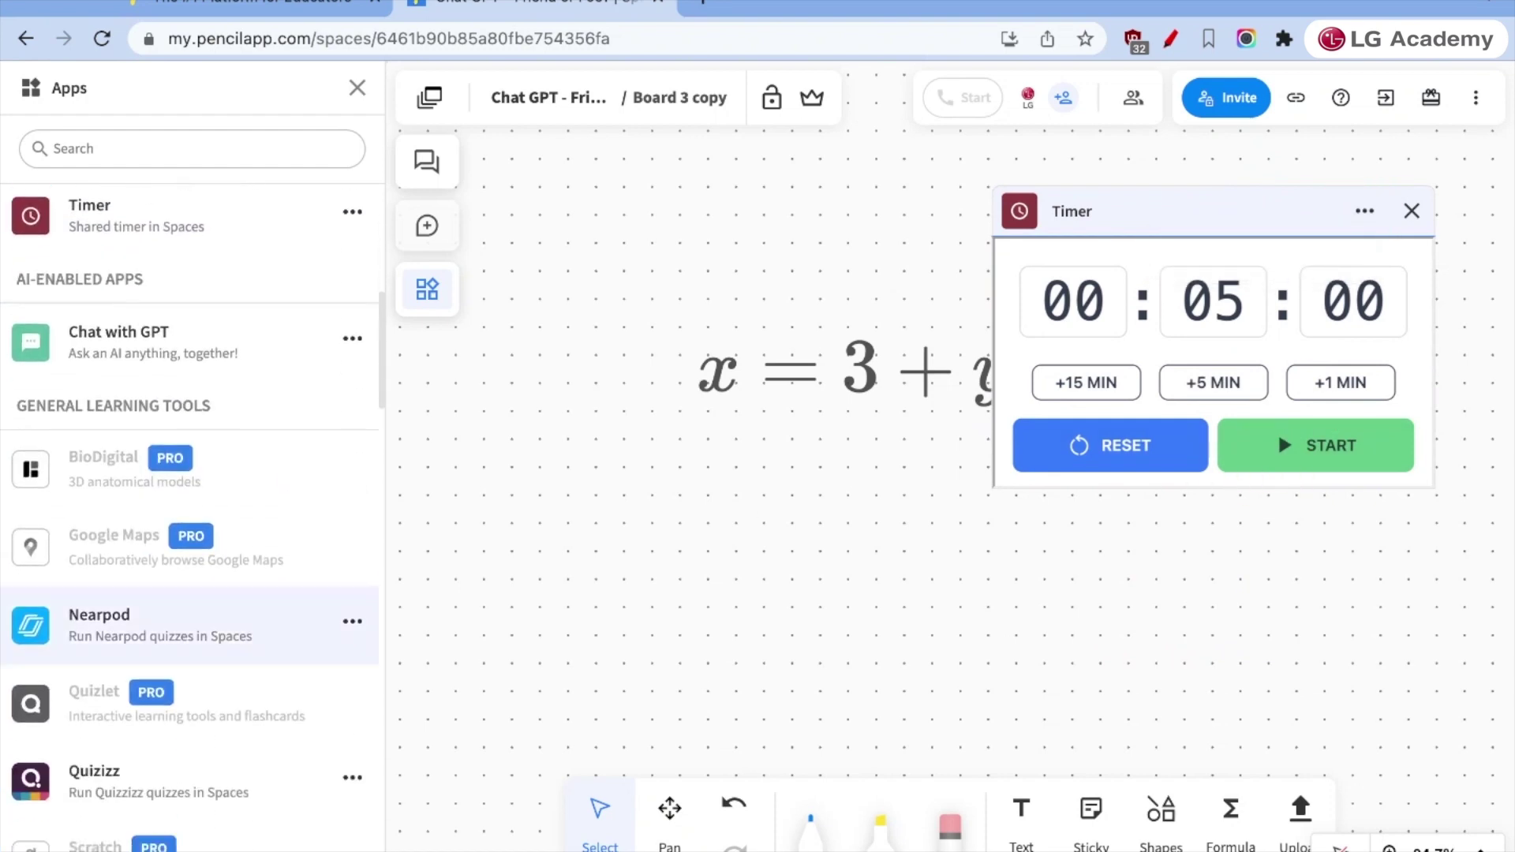
- Remove the timer and the Chat with GPT panel from the board
click(171, 375)
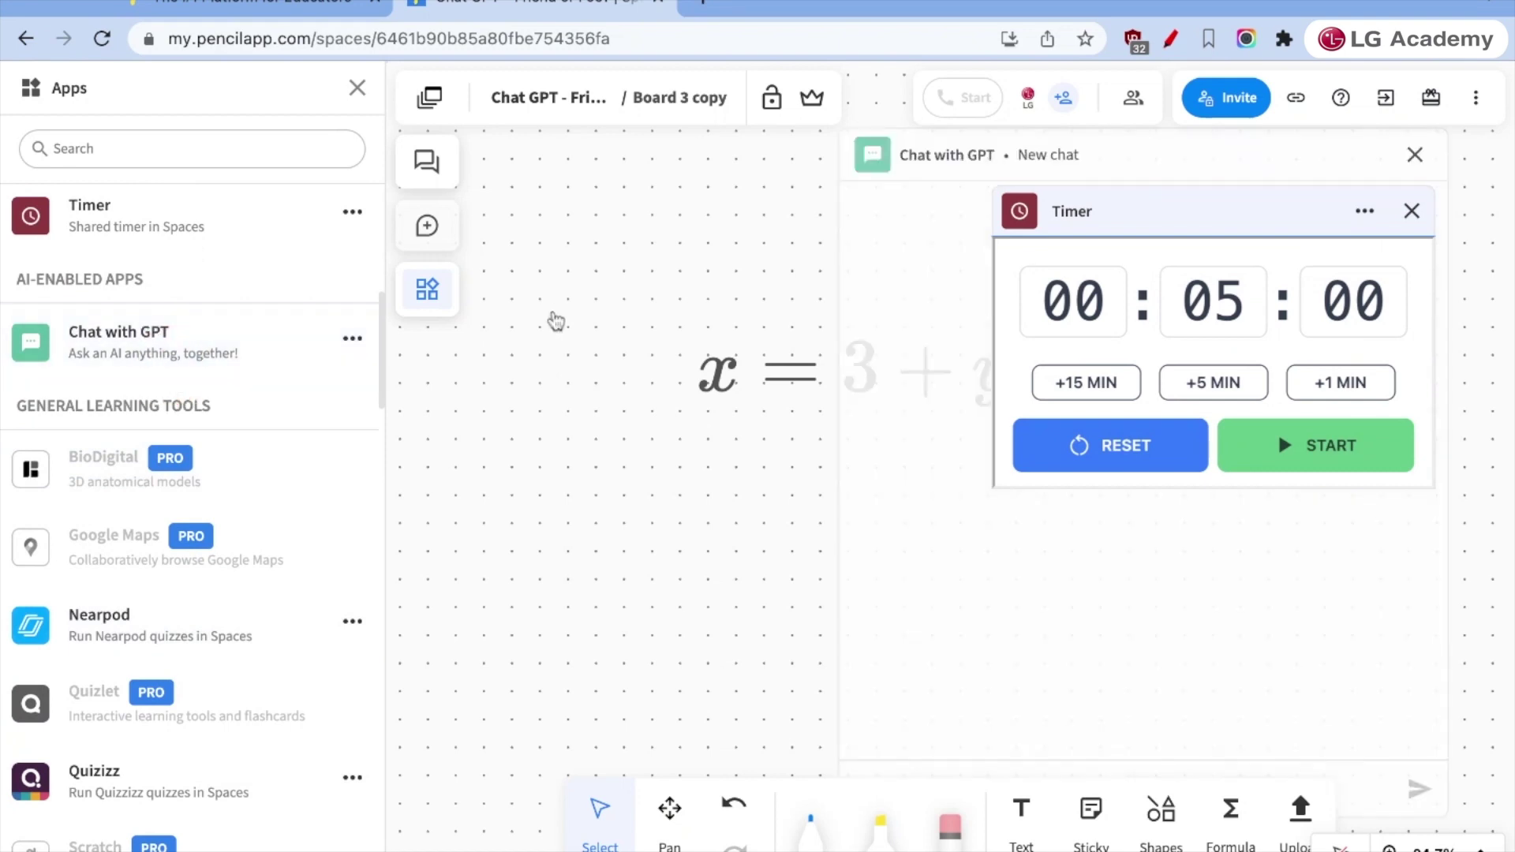
click(1411, 211)
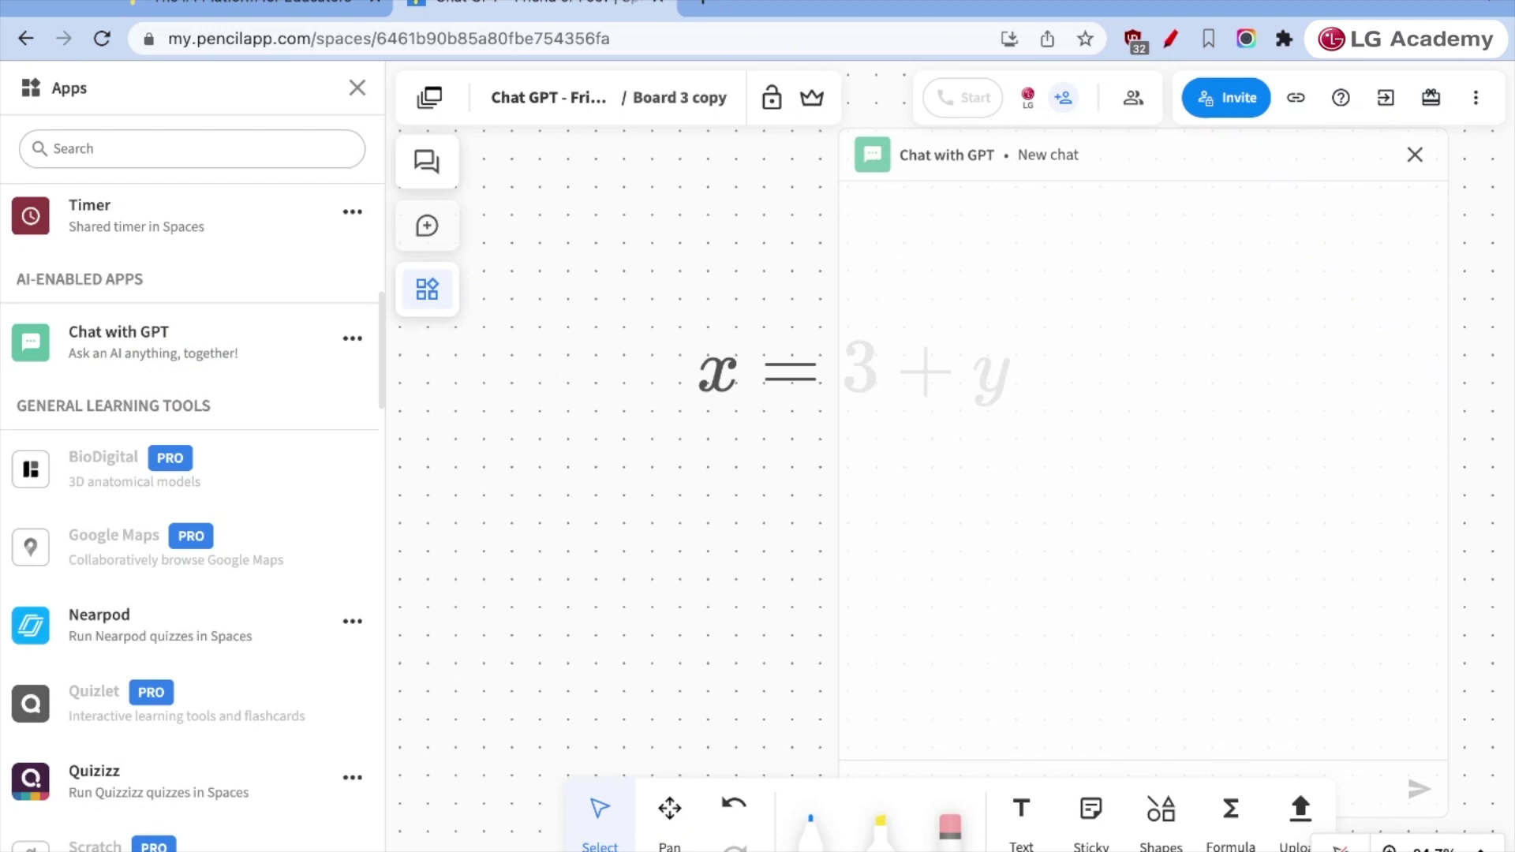
click(1418, 158)
- Browse the Math Manipulatives Geometry tools, such as protractors and rulers
scroll(186, 476, down, 4)
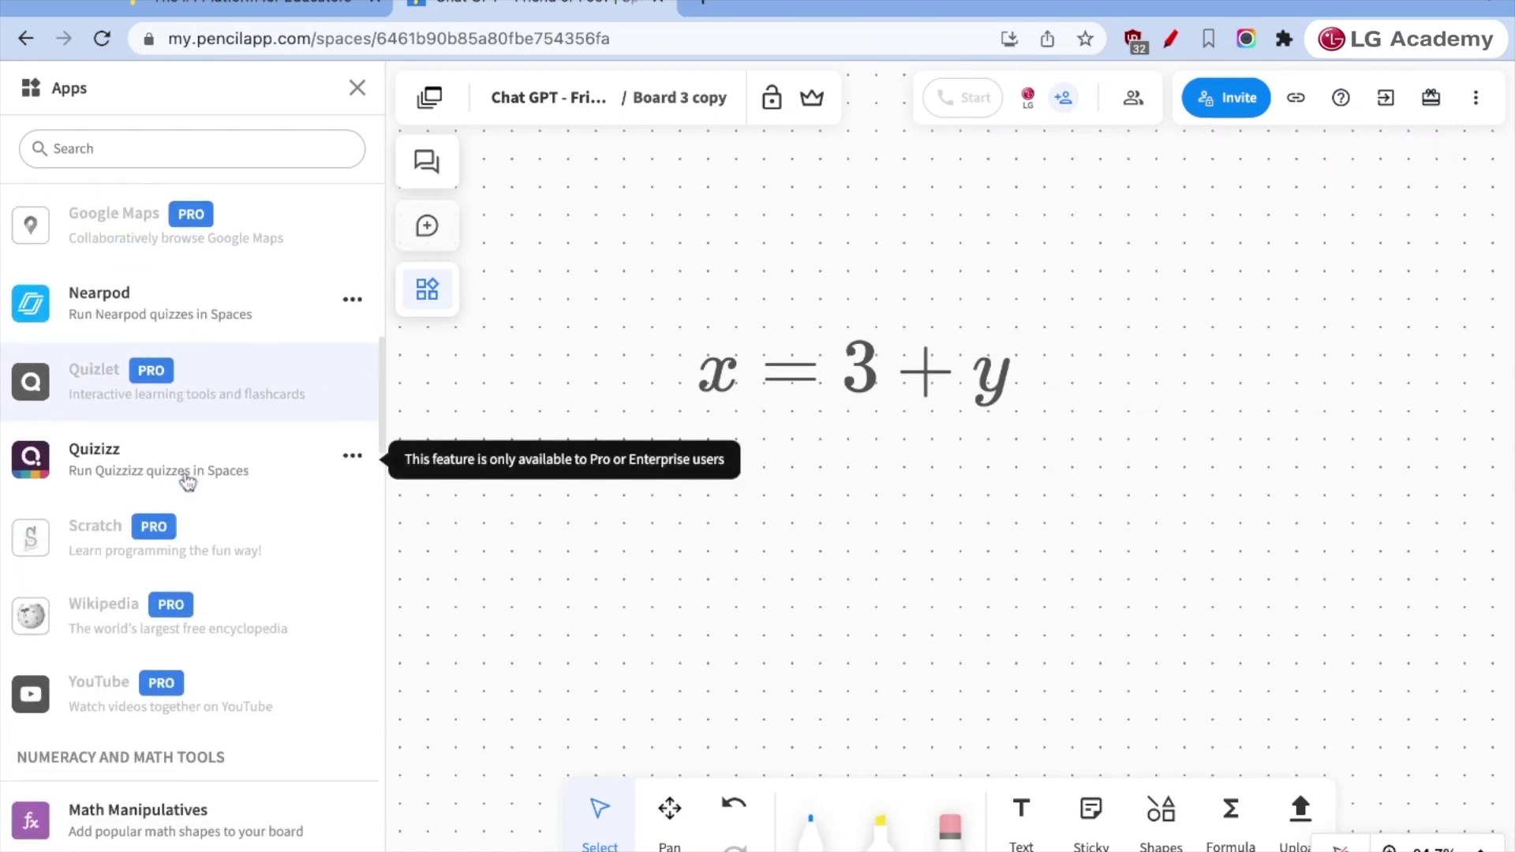
scroll(176, 568, down, 6)
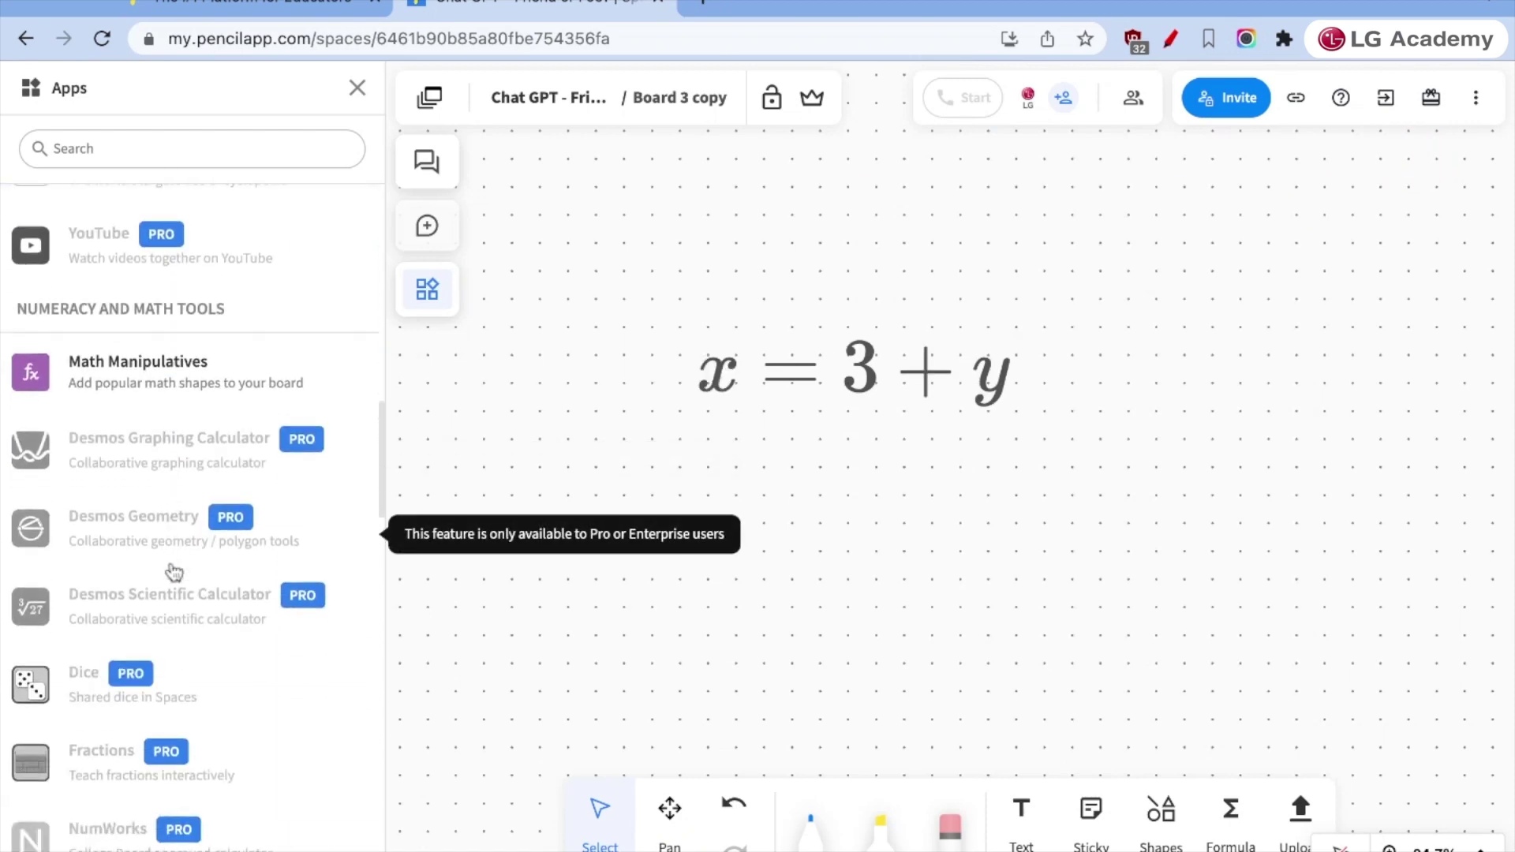
click(141, 379)
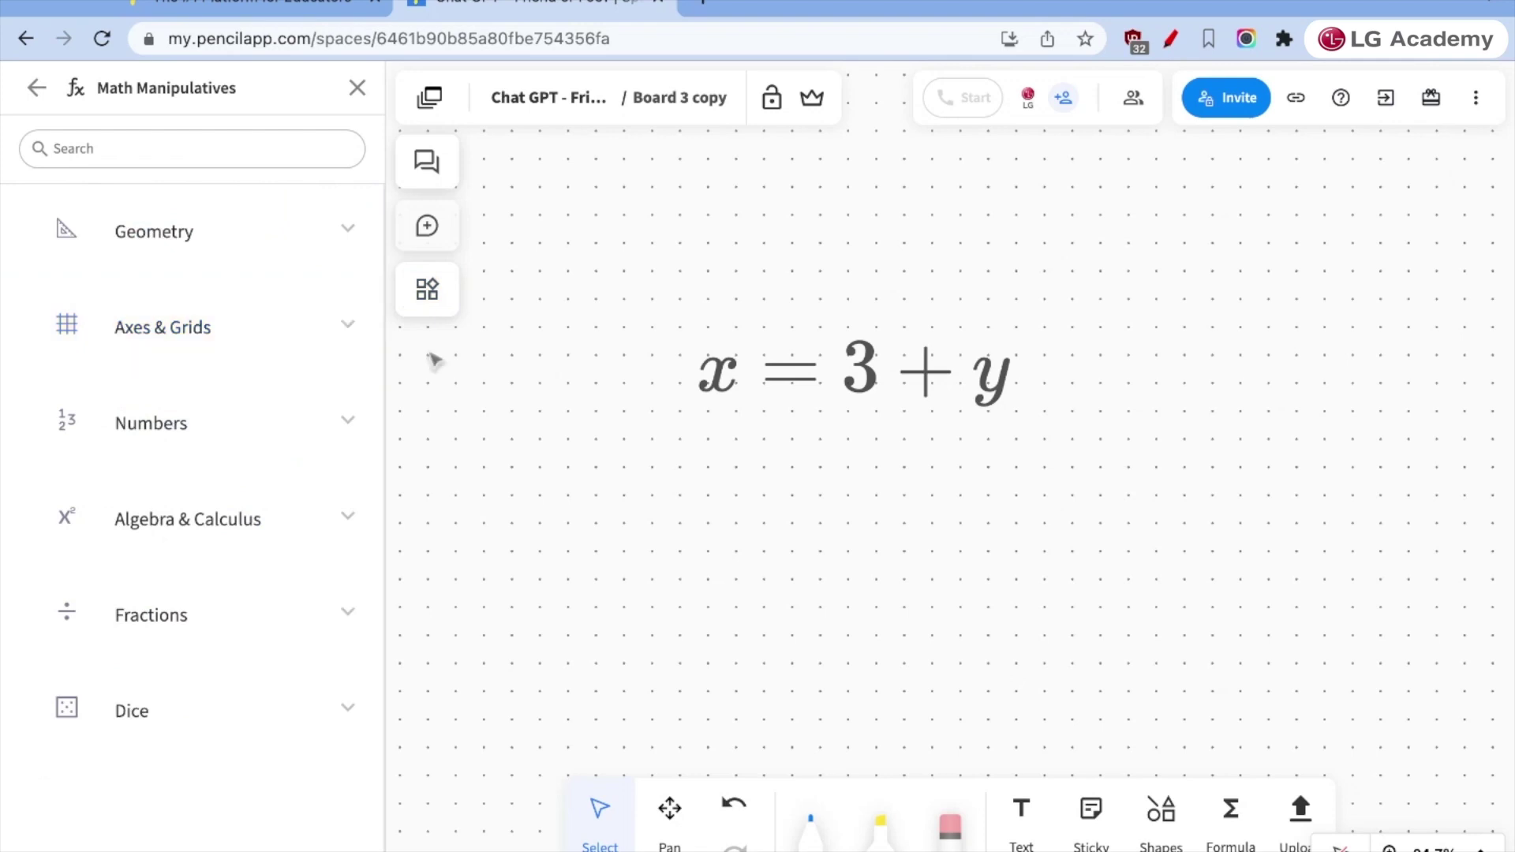
click(221, 234)
click(190, 339)
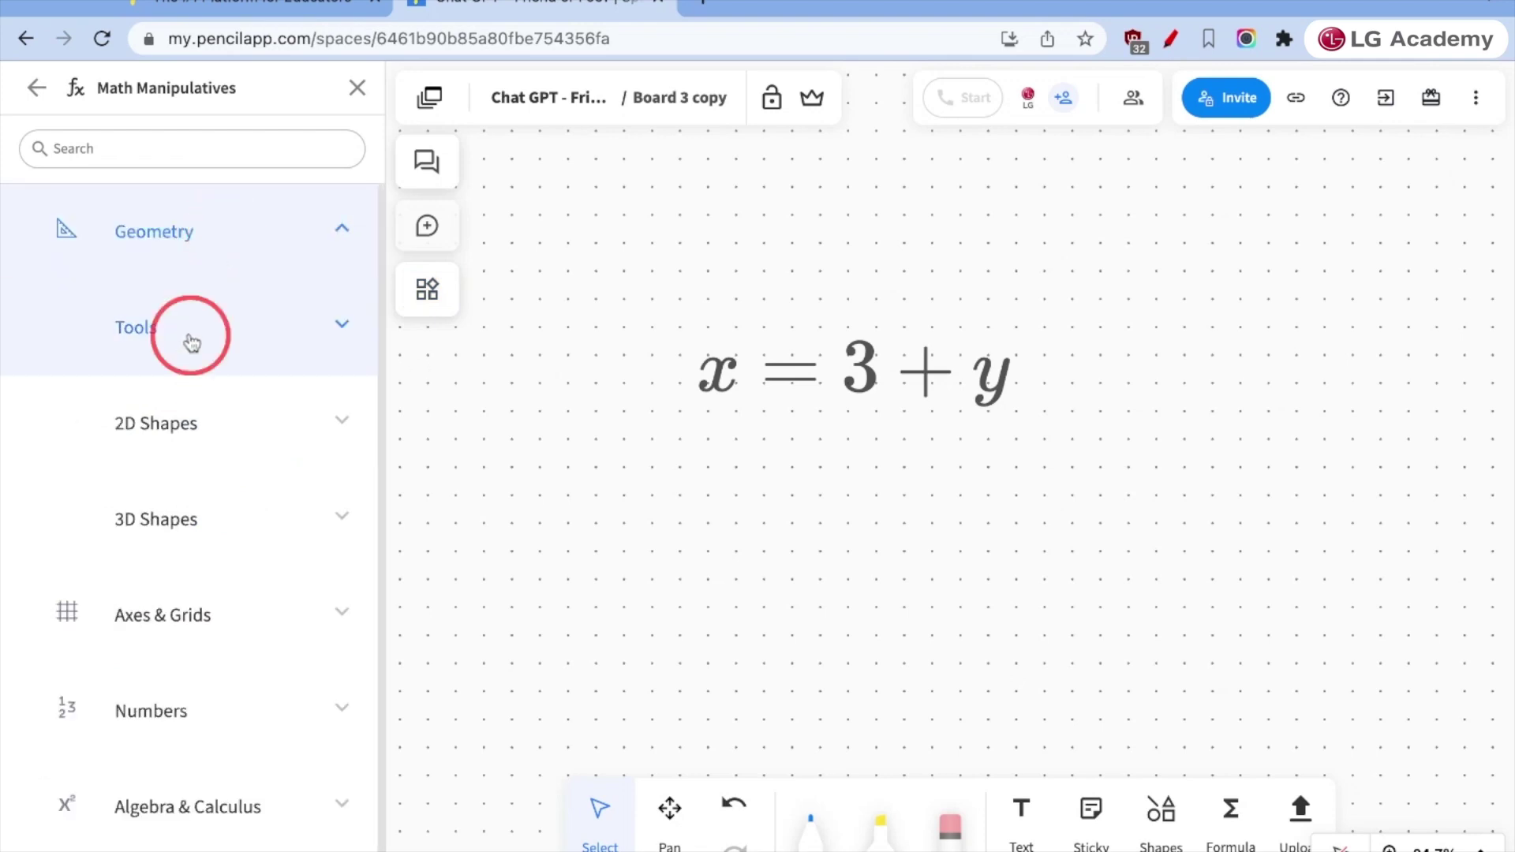
scroll(221, 534, down, 5)
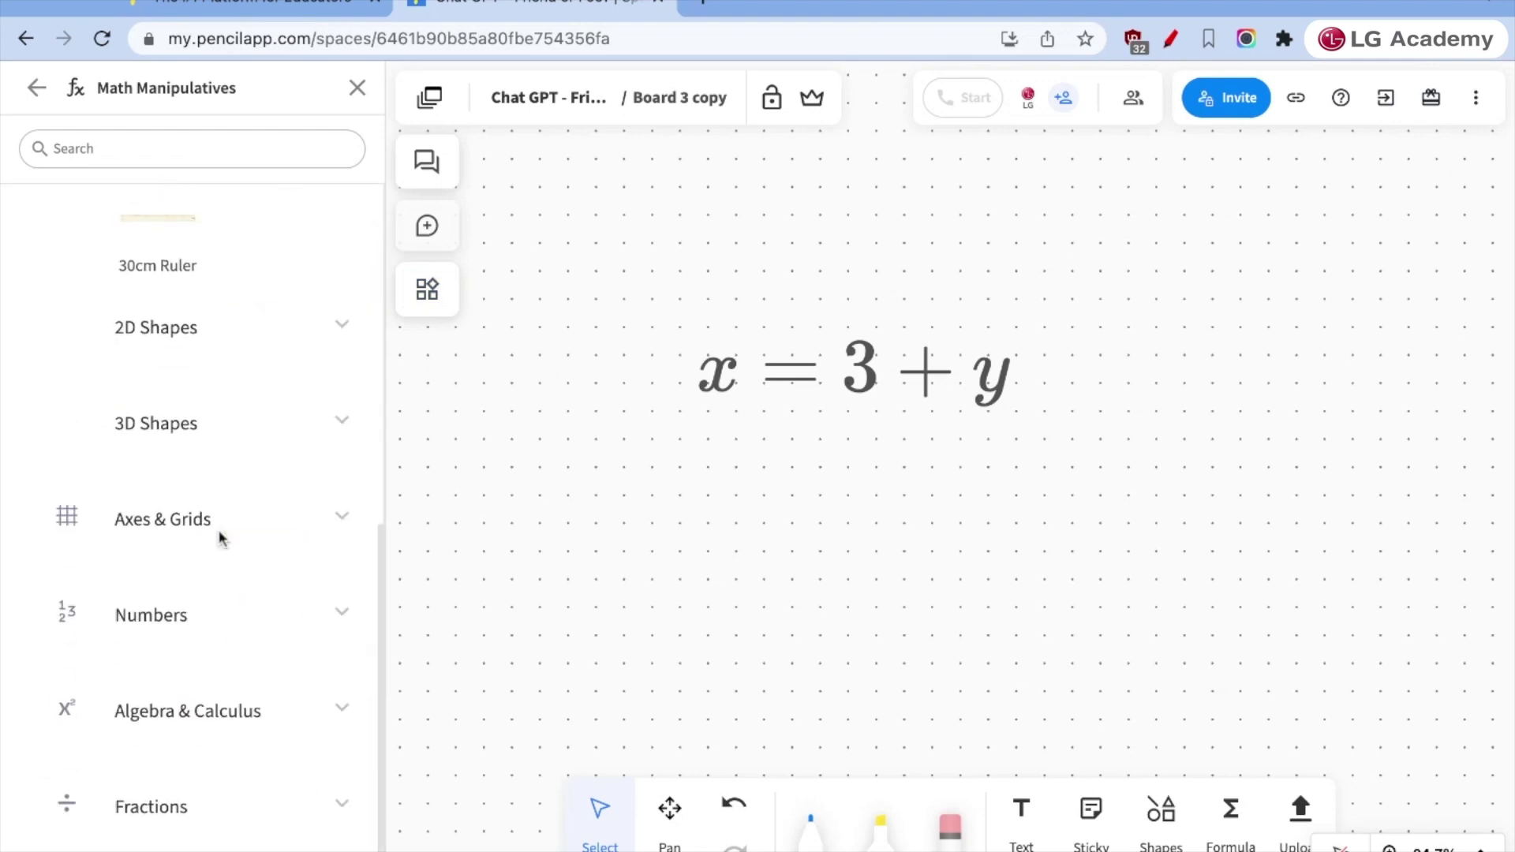
scroll(220, 534, up, 5)
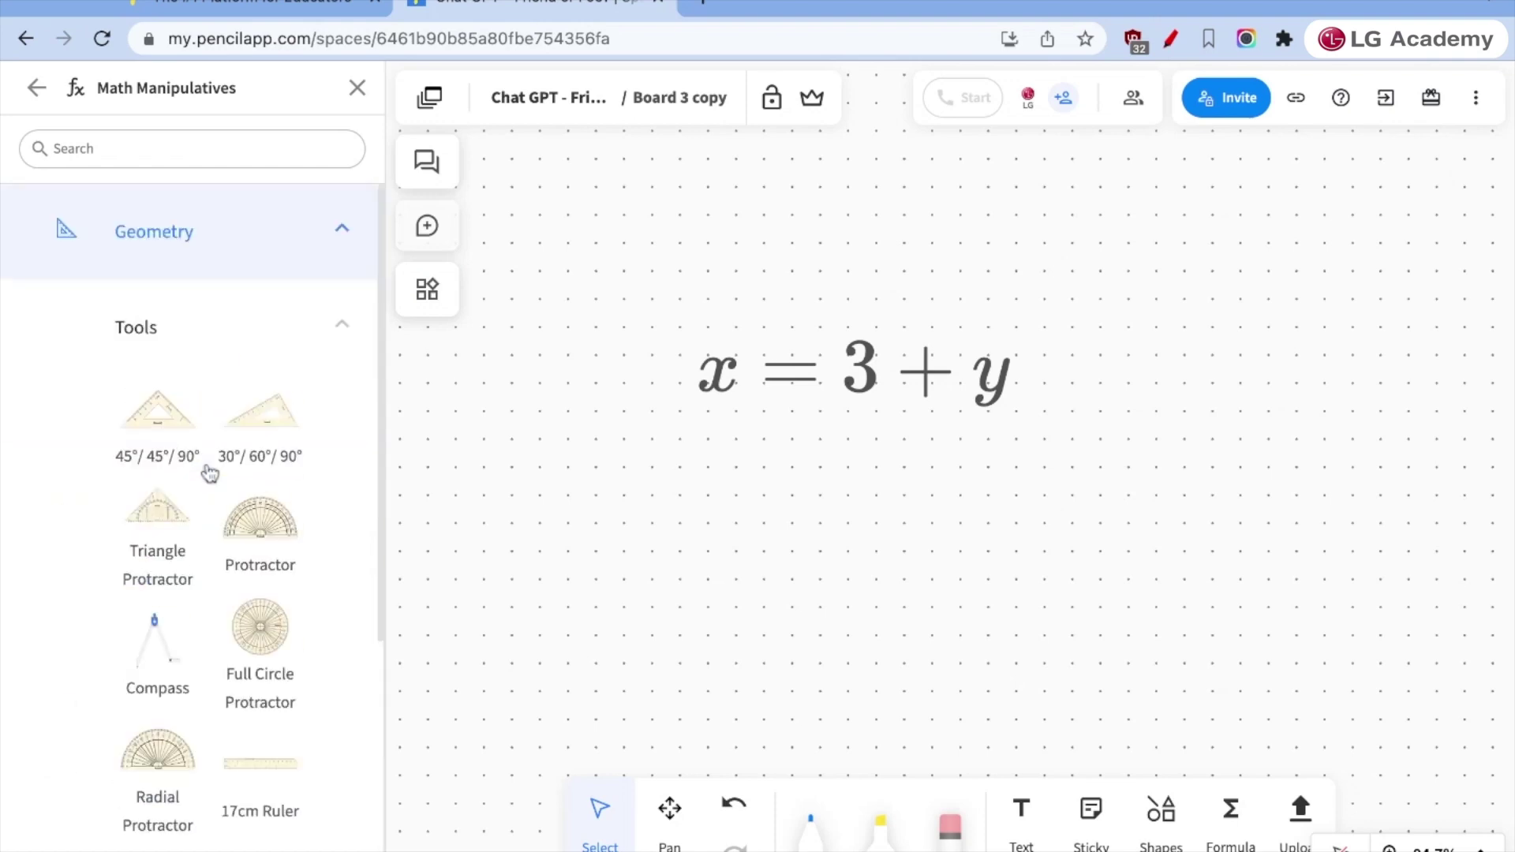
- Return to the full Apps list and scroll through the available apps
click(36, 88)
scroll(197, 505, down, 10)
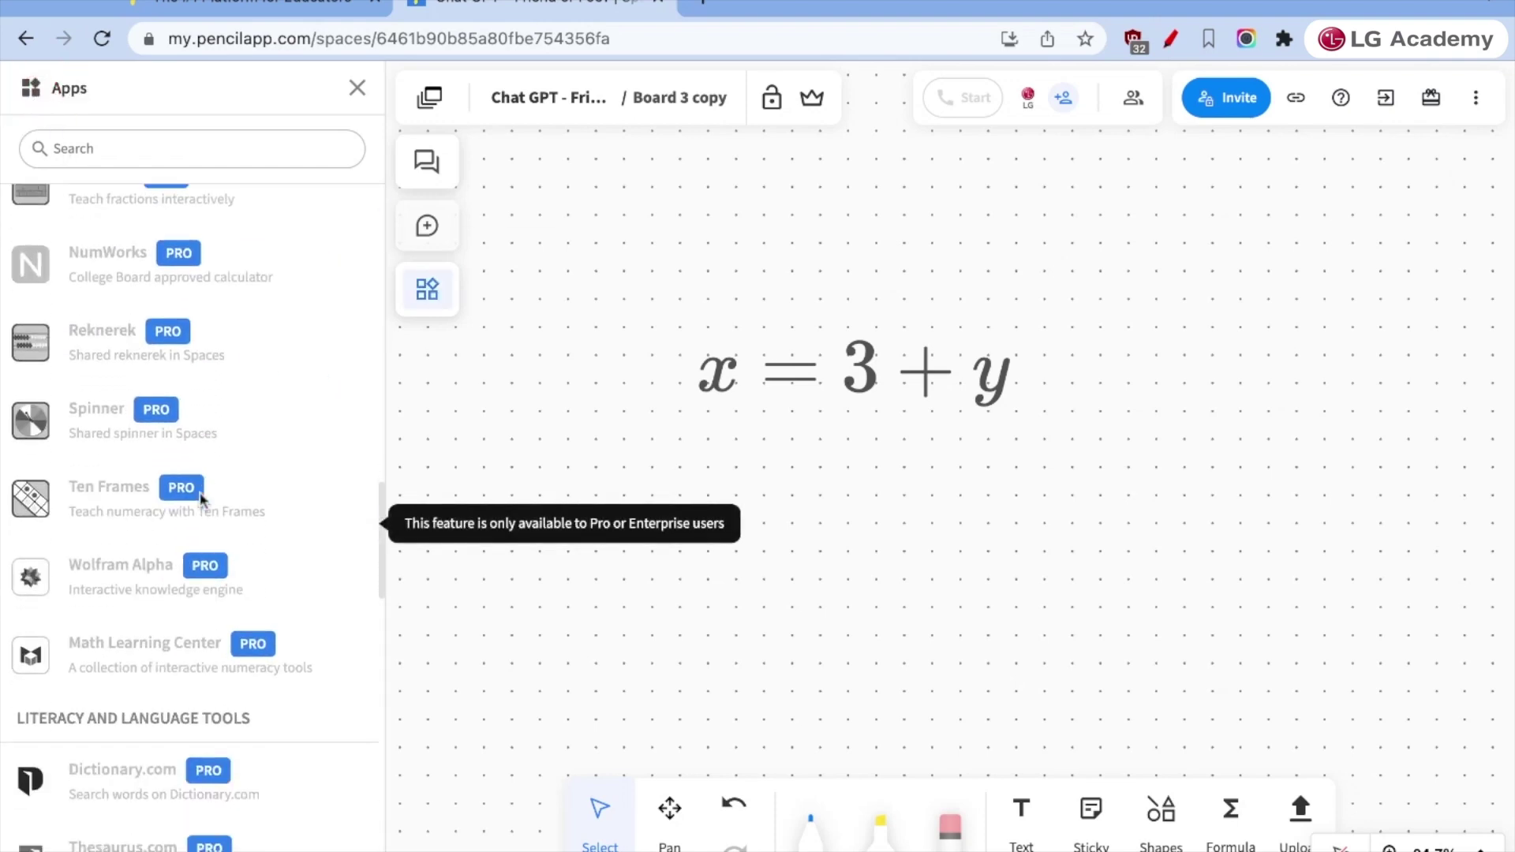
scroll(263, 642, down, 8)
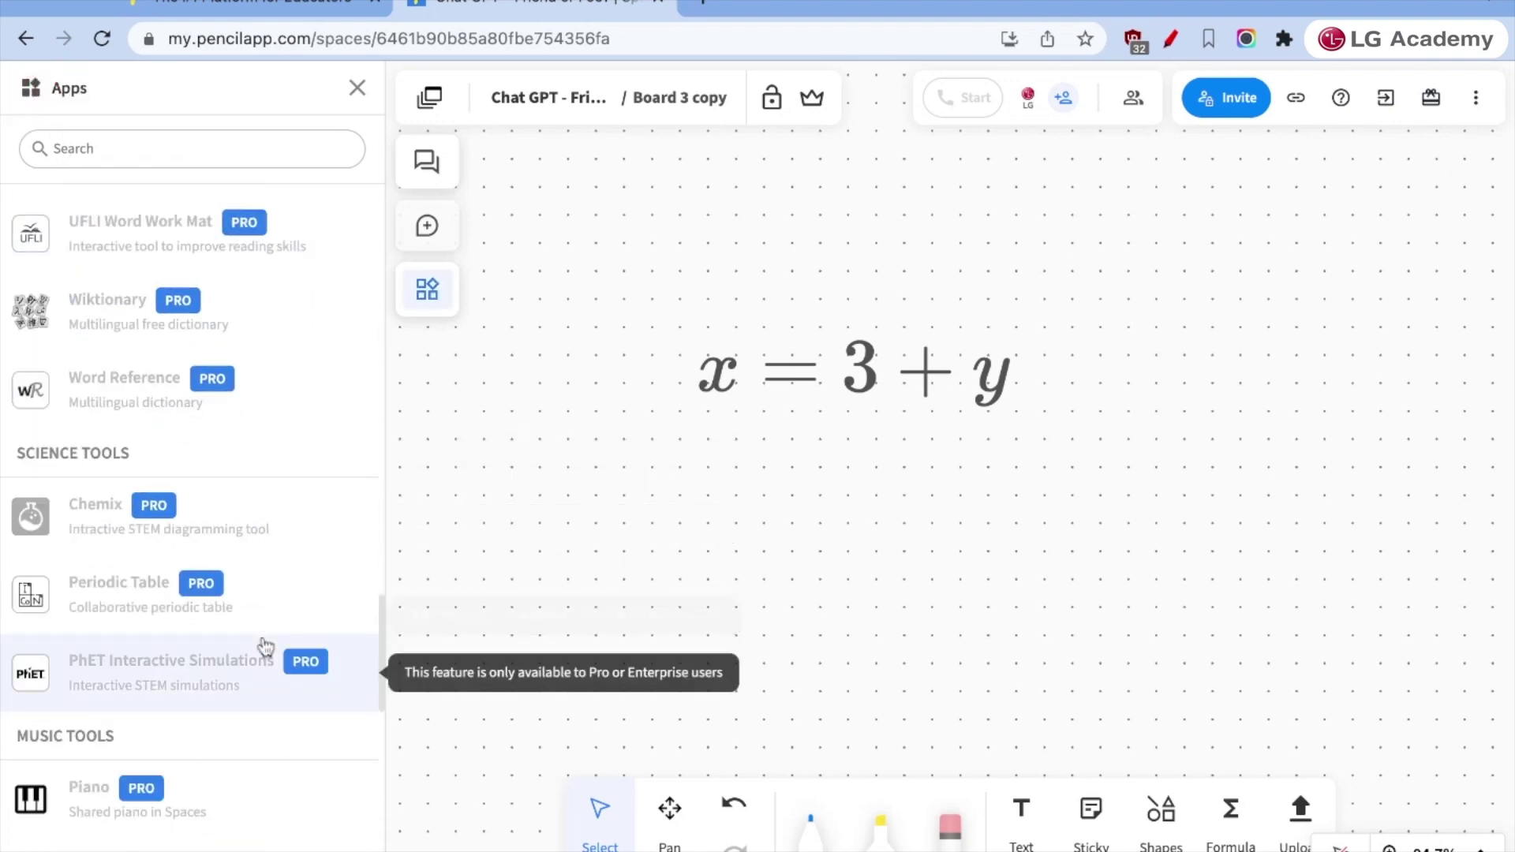
scroll(205, 600, down, 10)
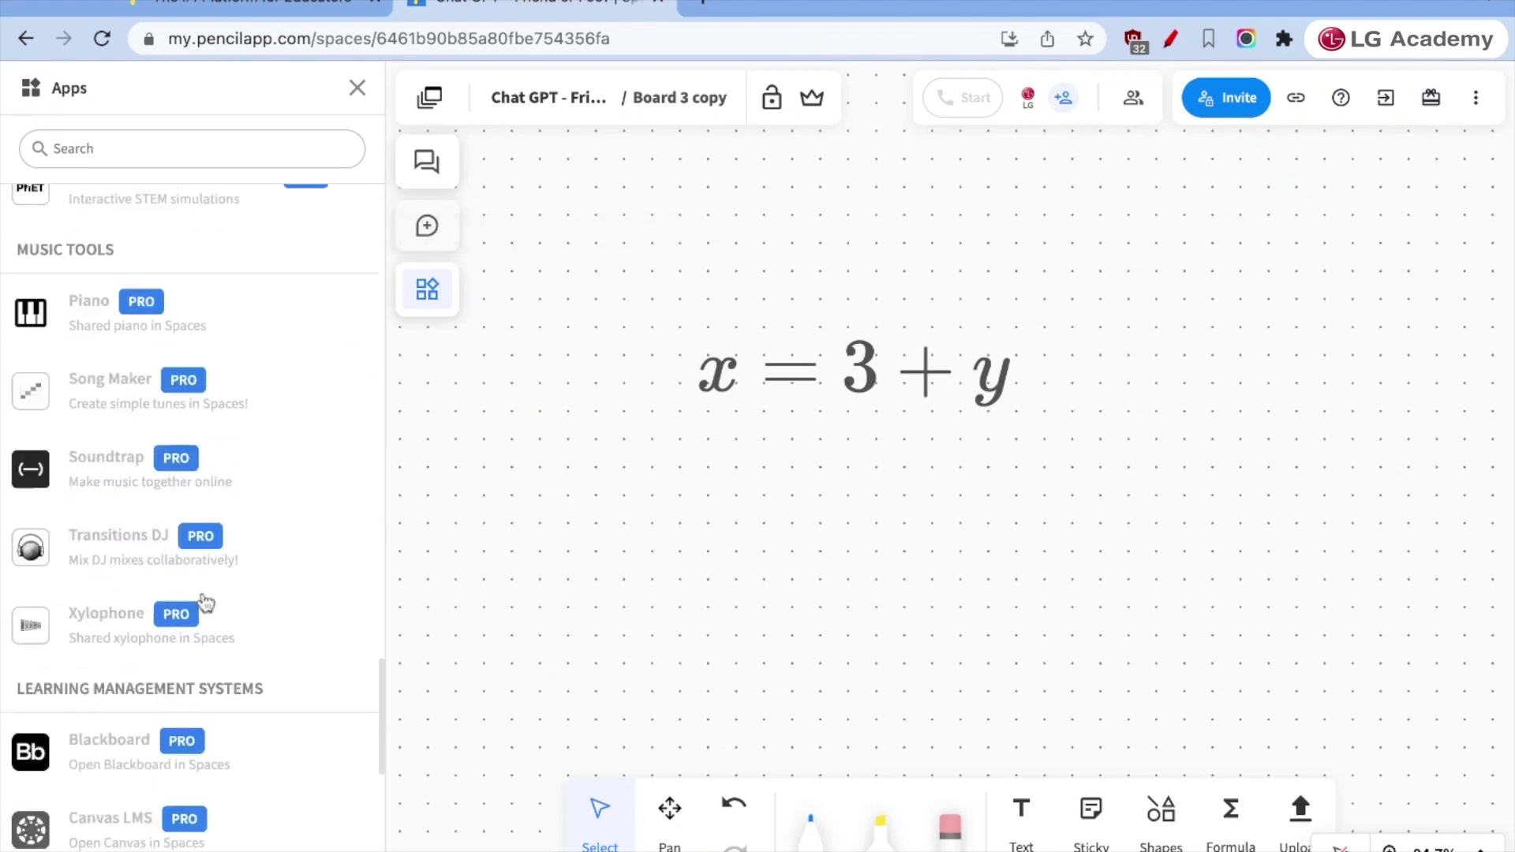
scroll(205, 602, down, 10)
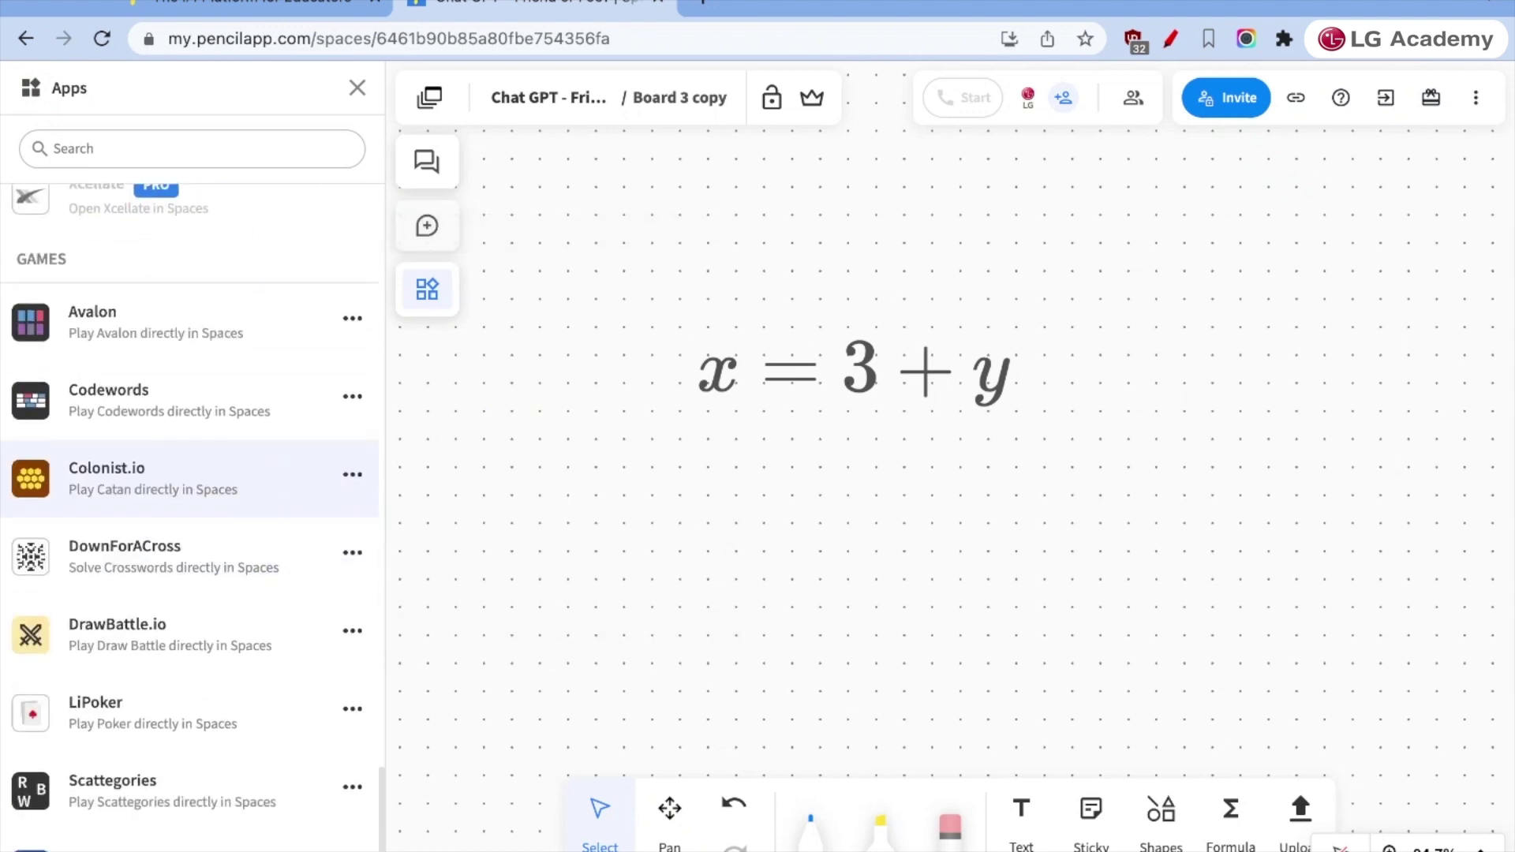
scroll(206, 552, down, 5)
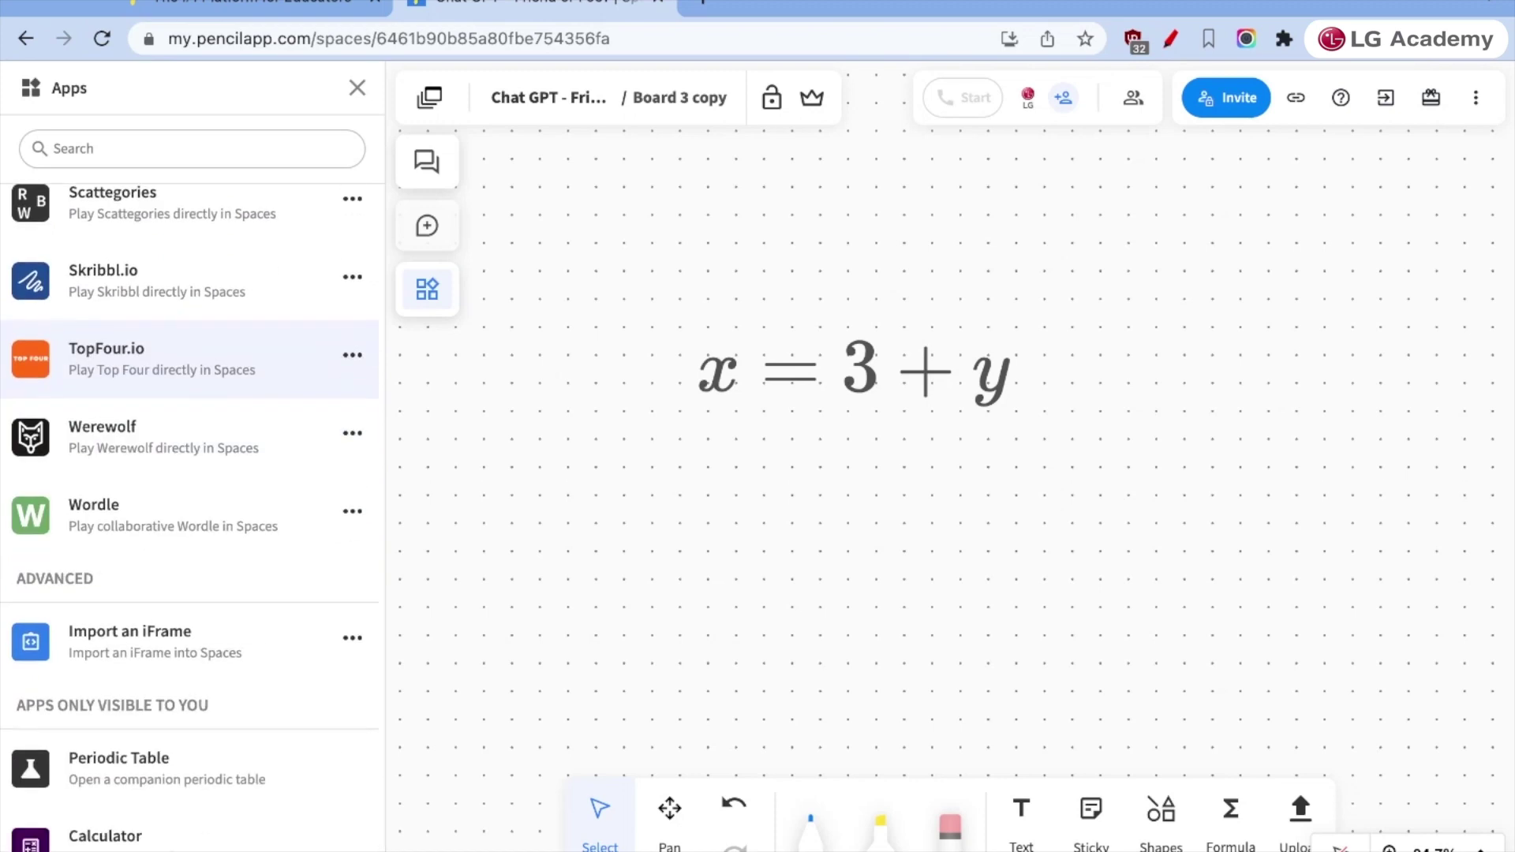
scroll(205, 555, down, 3)
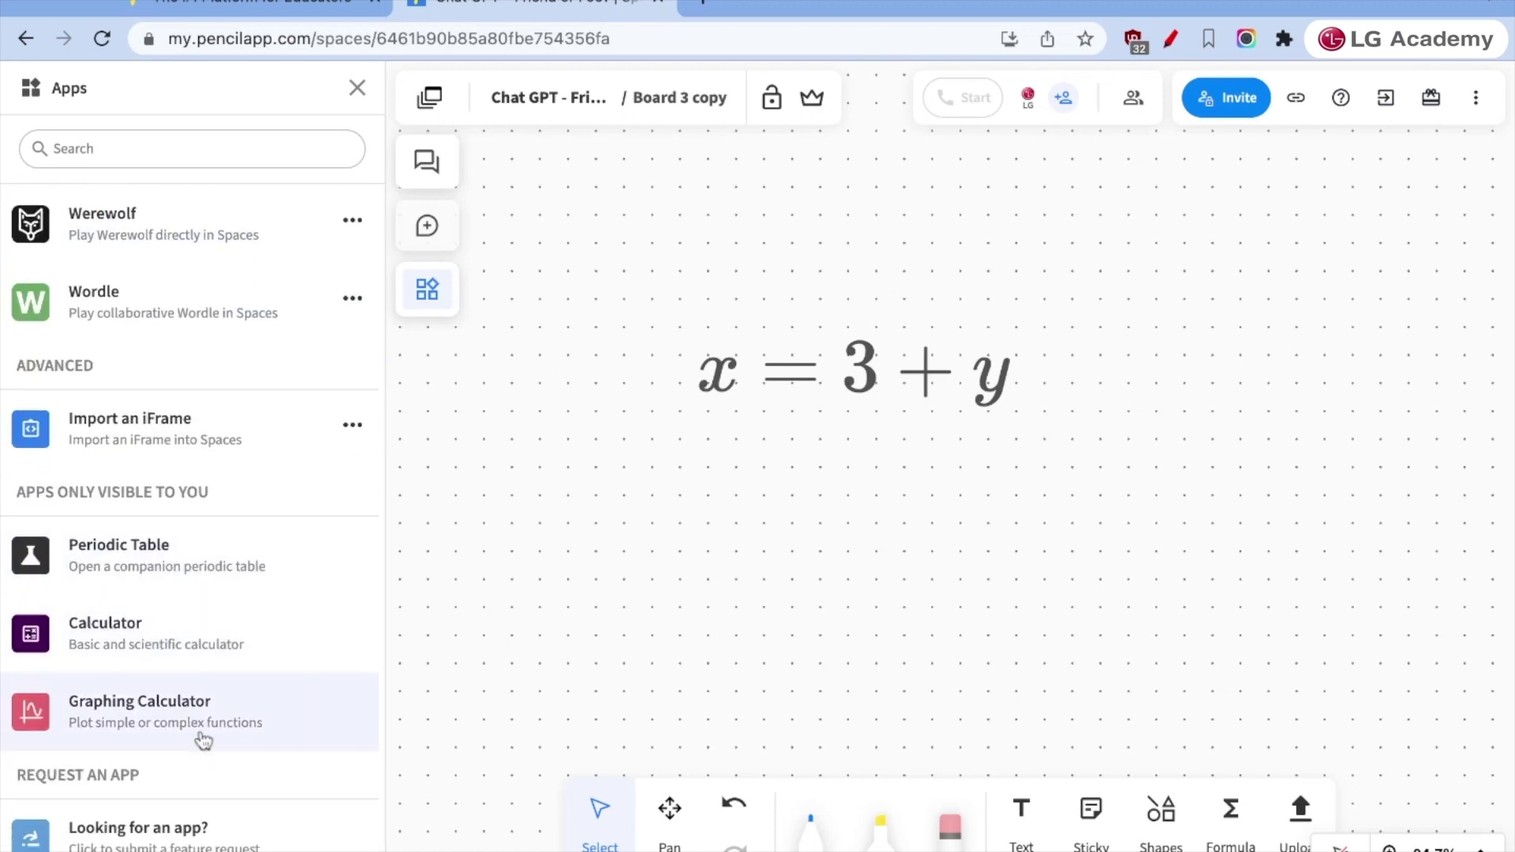
scroll(186, 348, up, 10)
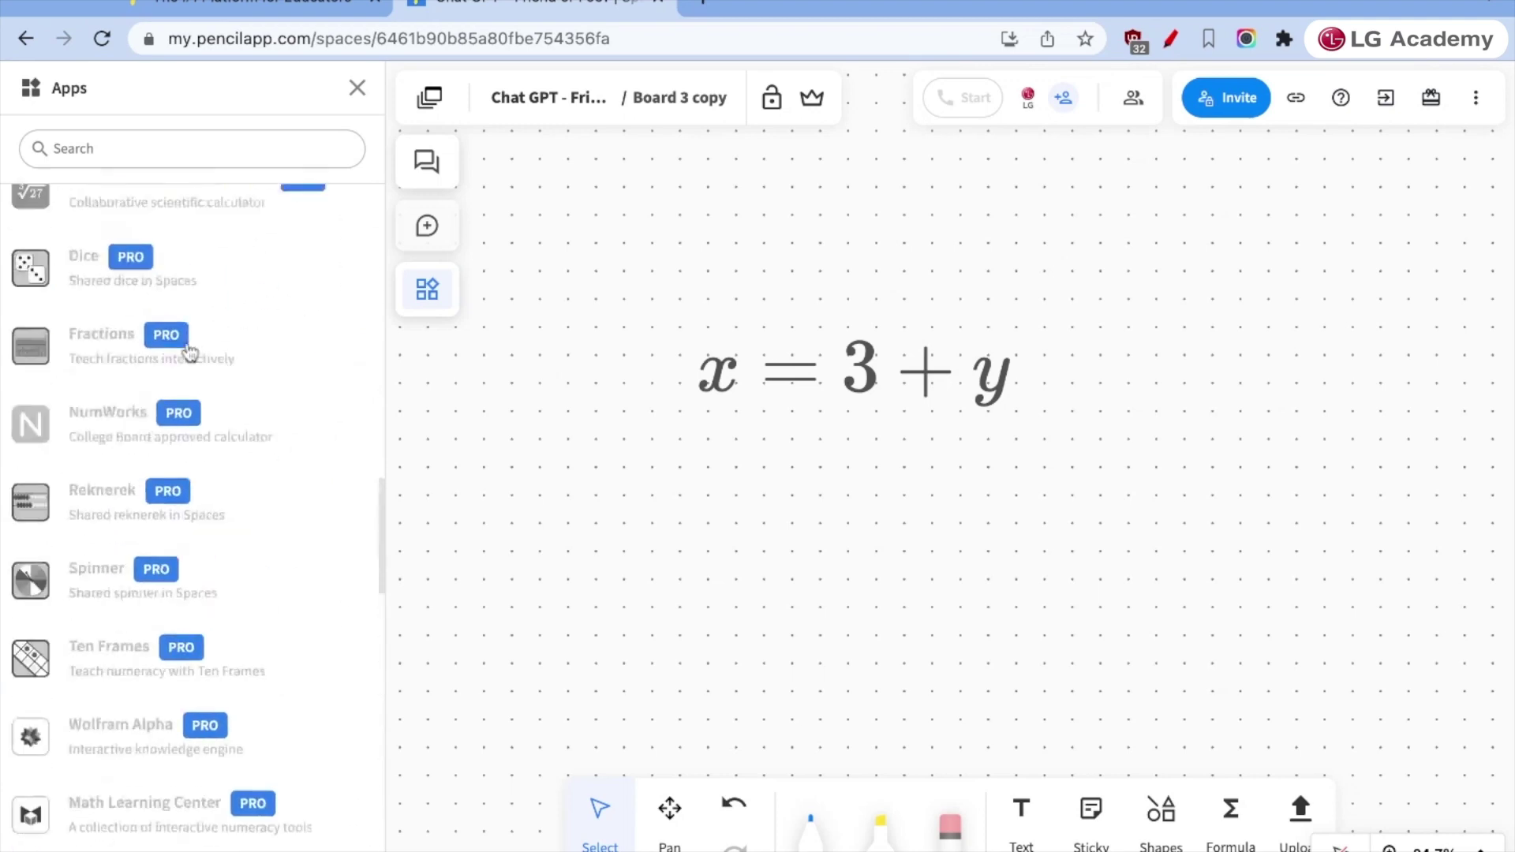